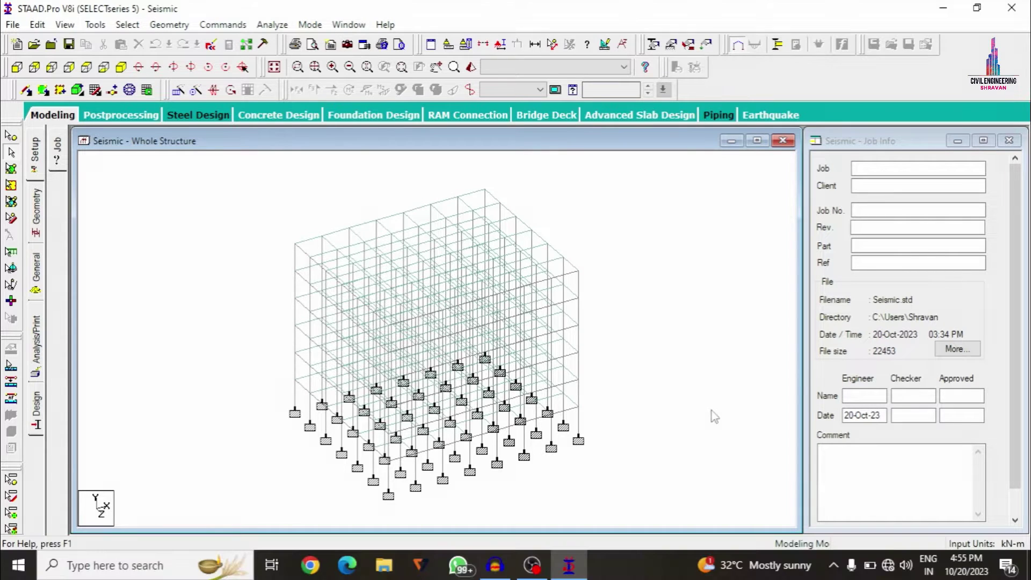
# Review which members use the 0.35x0.35 and 0.35x0.23 sections and inspect the plate thickness property's settings
pyautogui.click(38, 266)
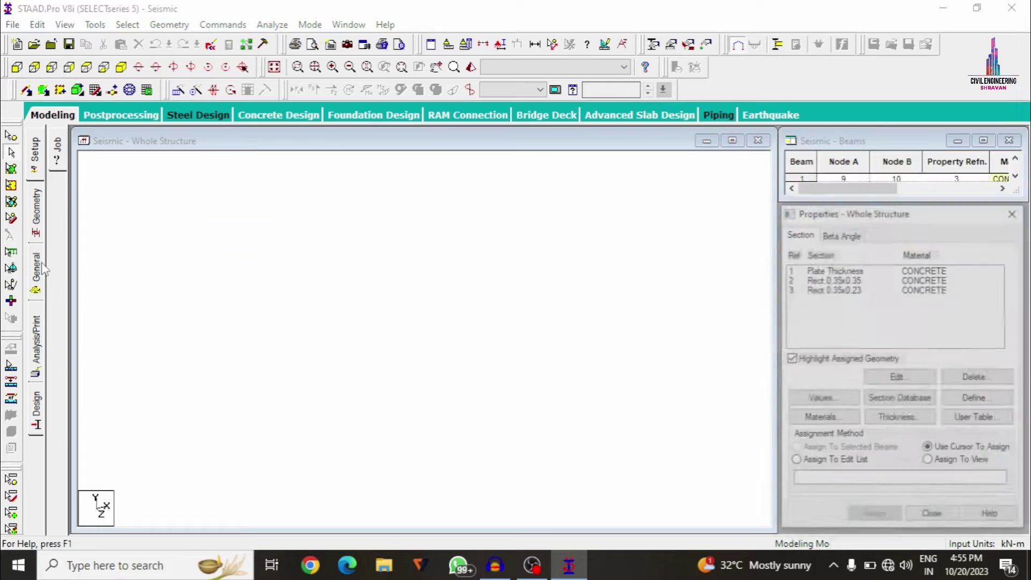
pyautogui.click(846, 279)
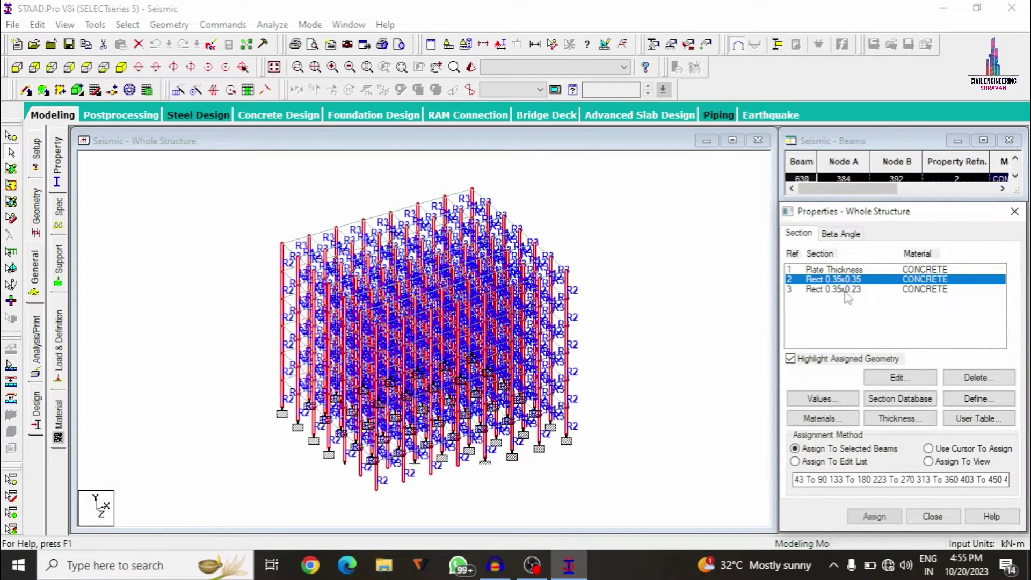
pyautogui.click(845, 290)
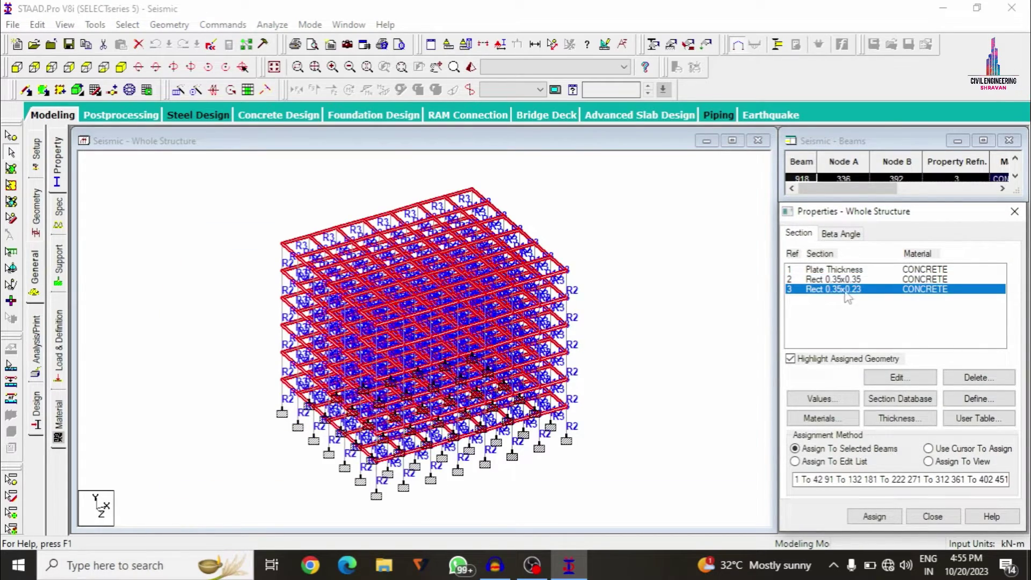
pyautogui.click(848, 279)
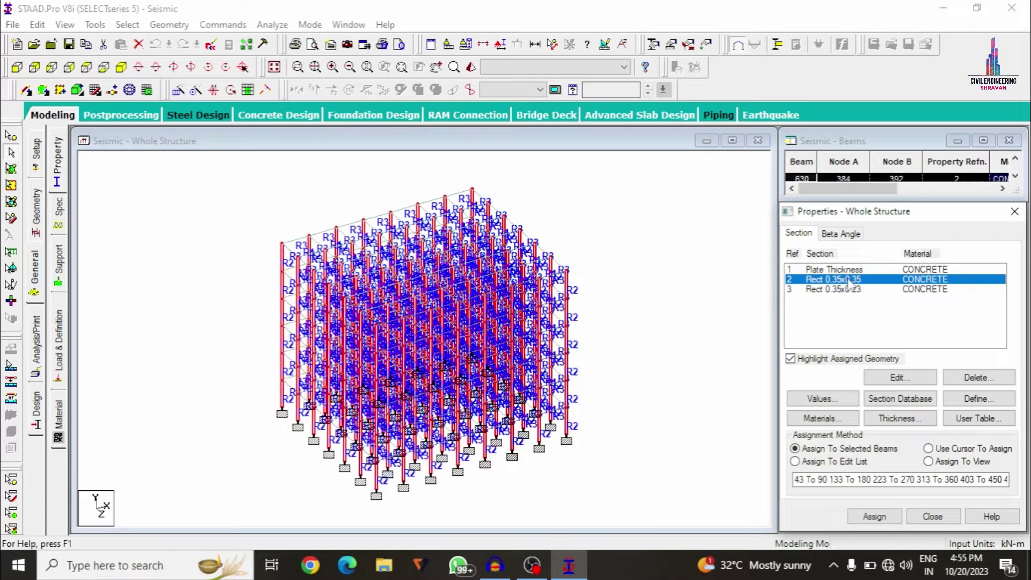
pyautogui.click(834, 269)
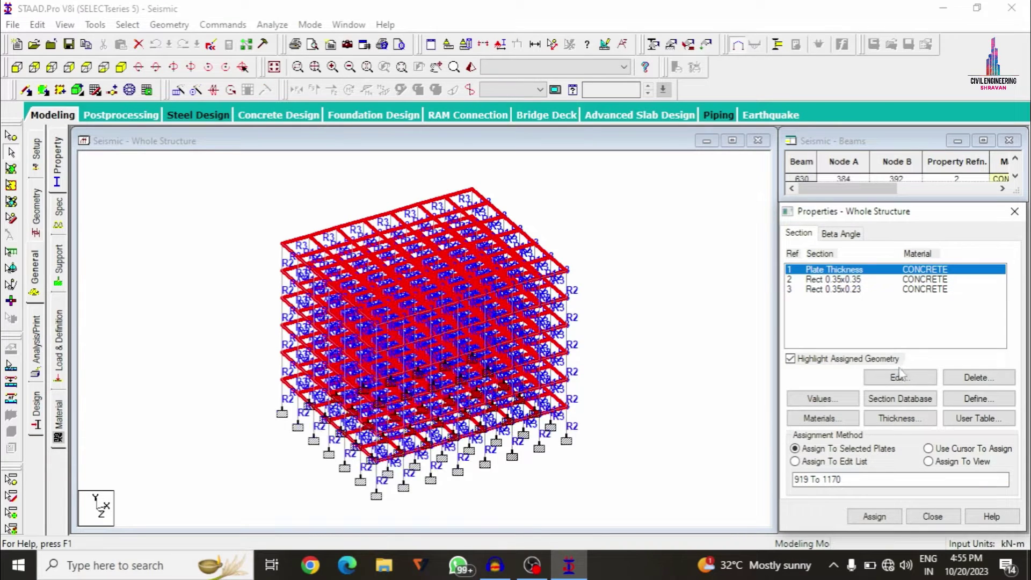
pyautogui.click(900, 378)
pyautogui.click(655, 140)
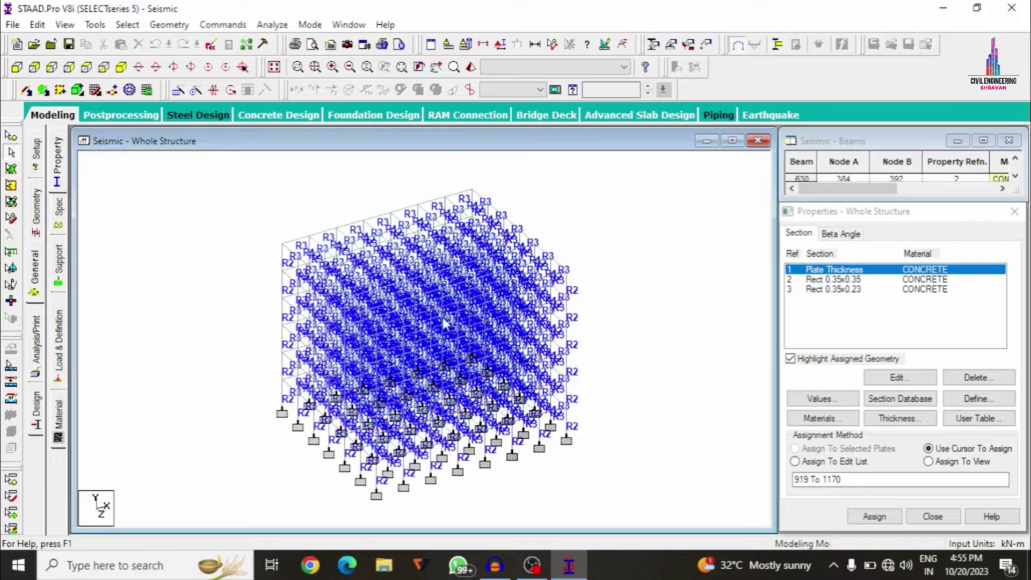
# Start a new seismic definition in the load definitions and set its code type to IS 1893 - 2002/2005
pyautogui.click(69, 344)
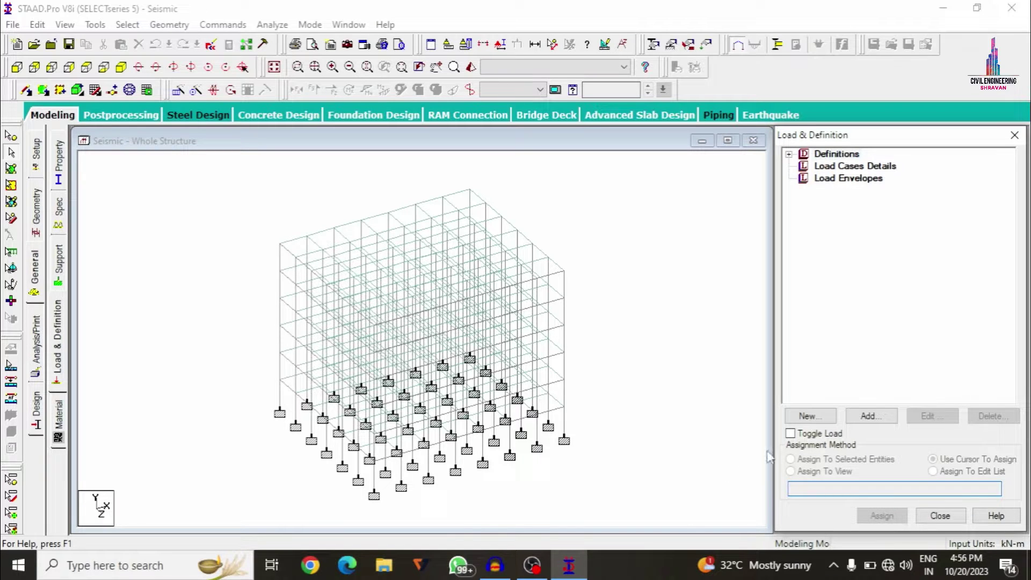
pyautogui.click(788, 154)
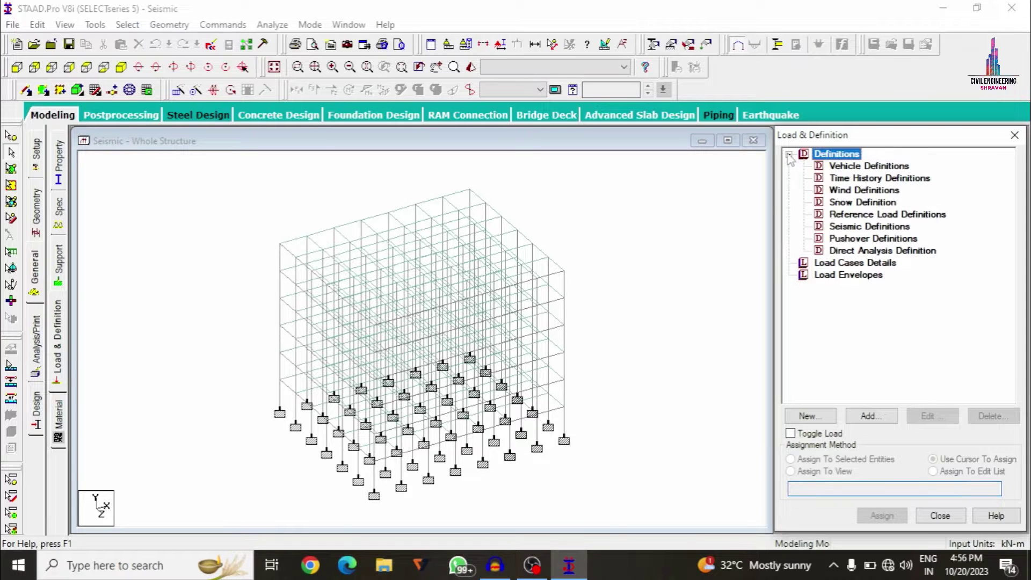
pyautogui.click(849, 230)
pyautogui.click(870, 415)
pyautogui.click(546, 153)
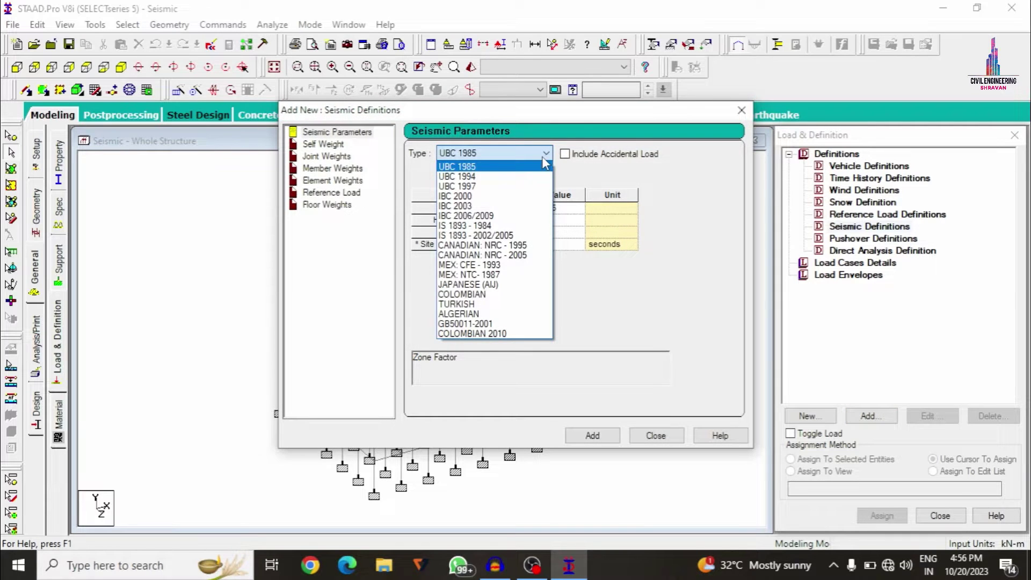
pyautogui.click(502, 236)
# In the IS 1893 parameter generator, define the zone factor by zone and select zone V
pyautogui.click(617, 175)
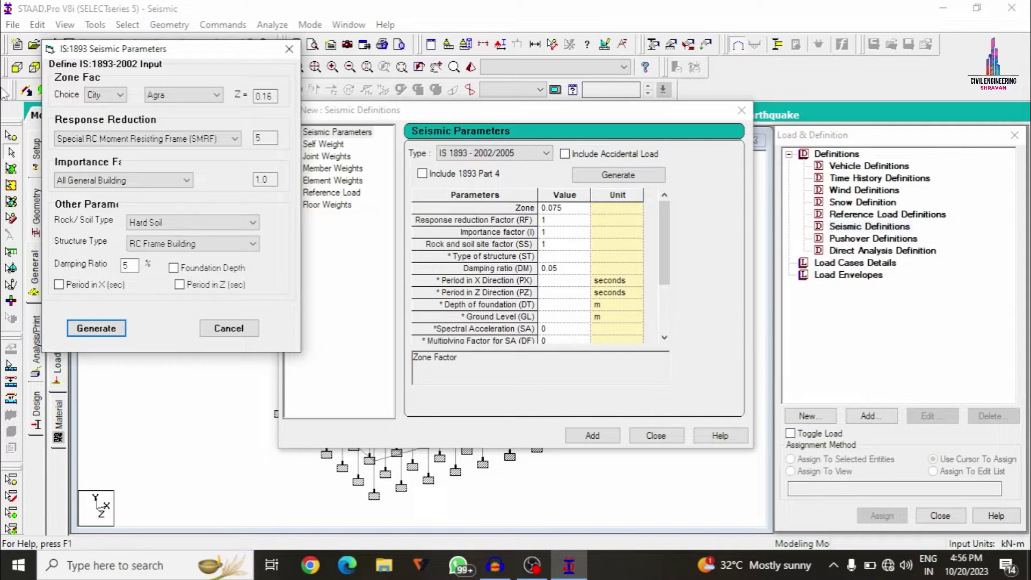
pyautogui.moveTo(153, 54); pyautogui.dragTo(293, 89)
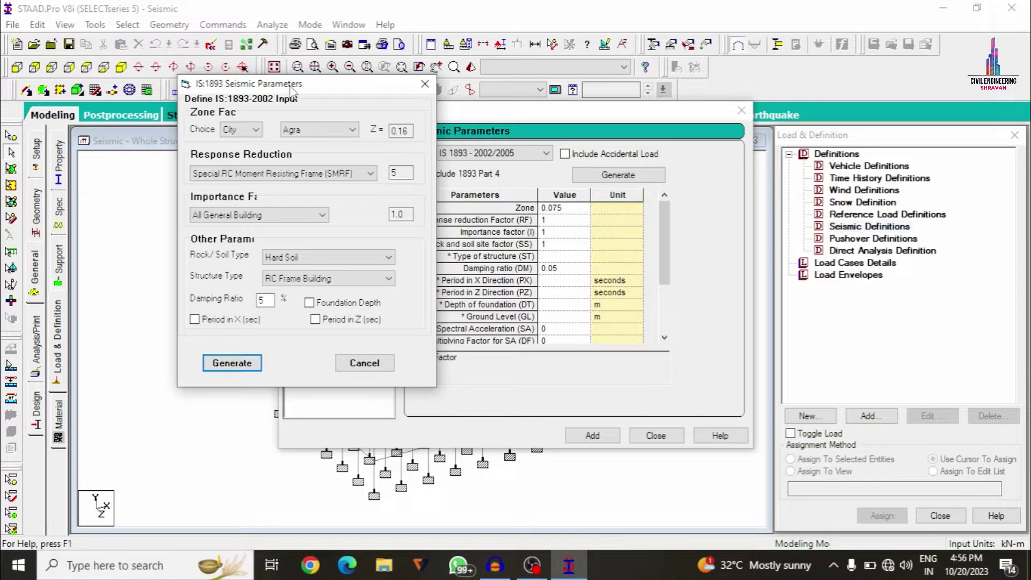
pyautogui.click(244, 129)
pyautogui.click(232, 153)
pyautogui.click(323, 130)
pyautogui.click(290, 177)
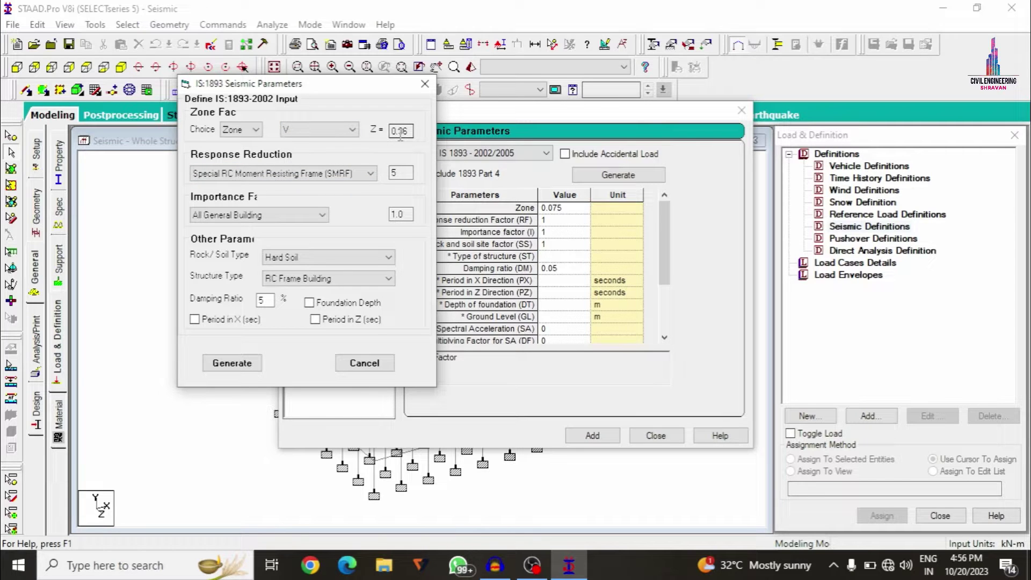
# Keep the Special RC Moment Resisting Frame (SMRF) reduction, set the soil type to Medium Soil, and generate the seismic parameters
pyautogui.click(342, 173)
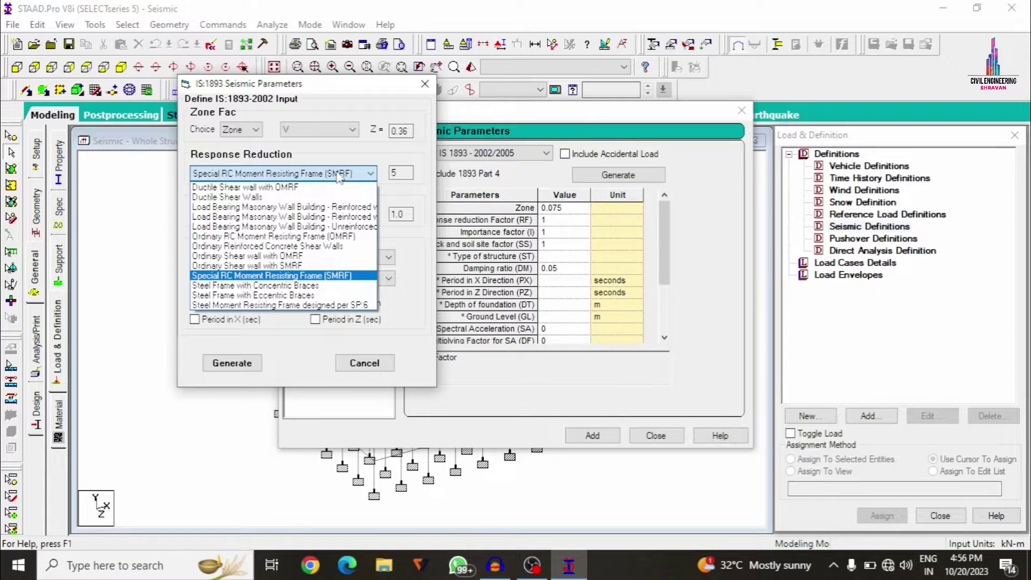
pyautogui.click(327, 176)
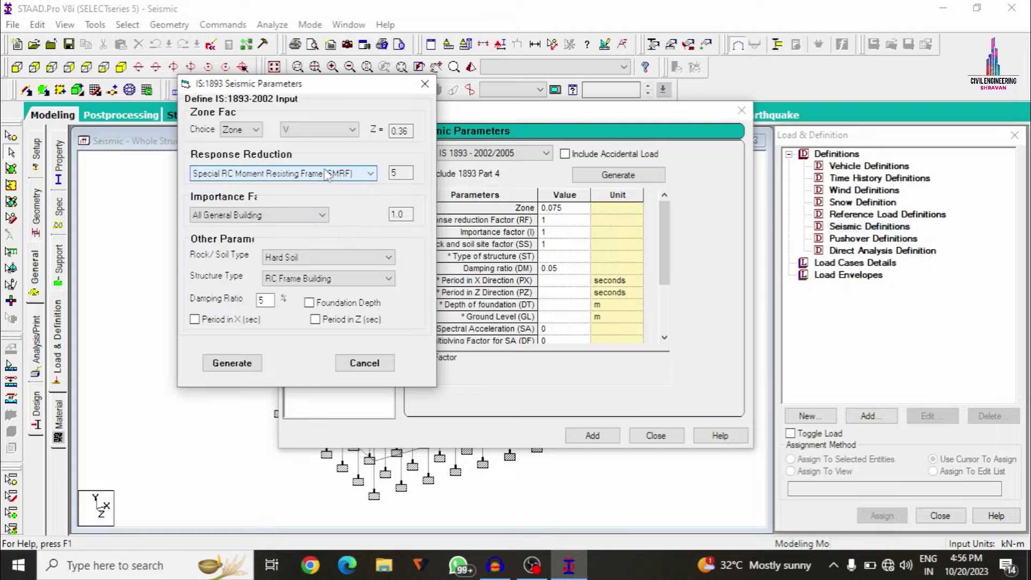
pyautogui.click(322, 257)
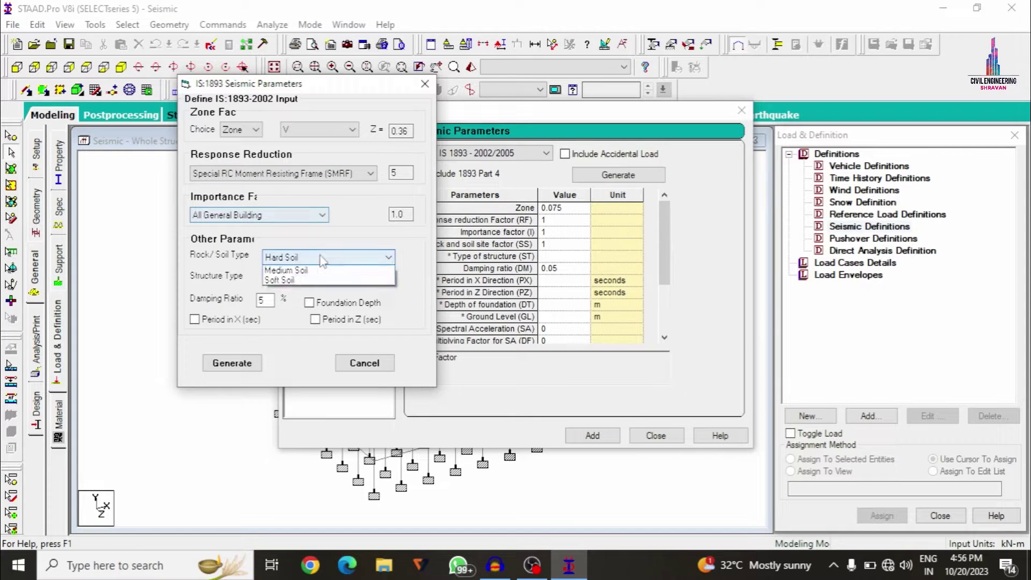
pyautogui.click(293, 280)
pyautogui.click(232, 364)
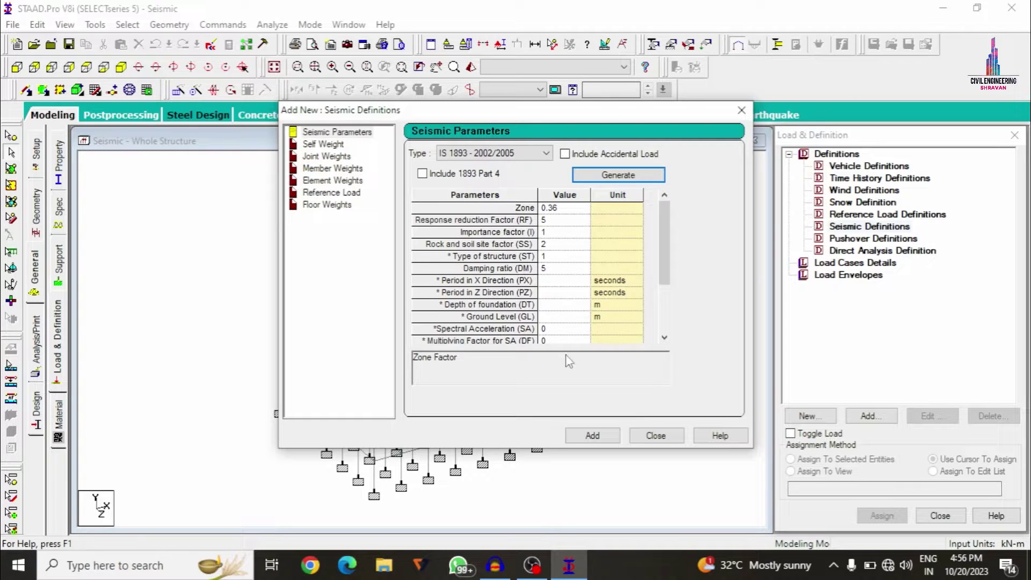
# Set the damping ratio to 0.05 and add the seismic parameters to the model
pyautogui.click(564, 269)
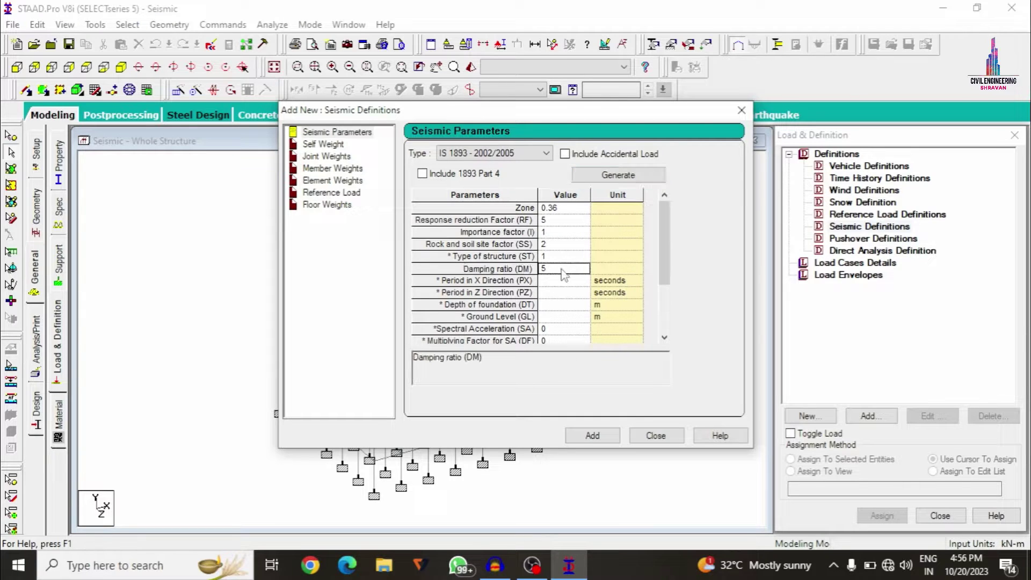
pyautogui.write('0')
pyautogui.click(569, 434)
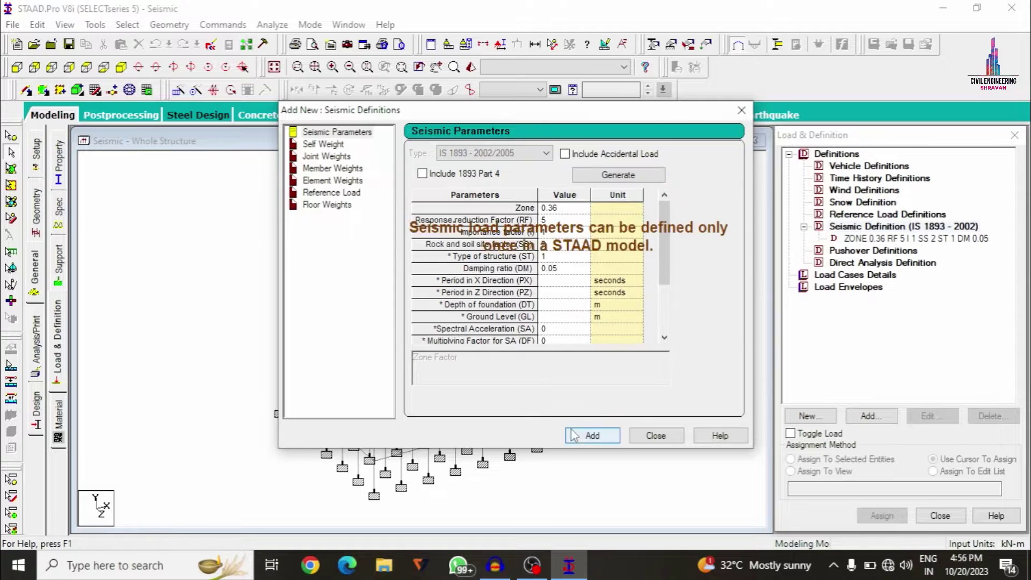
# Add a self weight with factor 1 and a uniform (UNI) member weight of 23.4 kN/m to the seismic definition
pyautogui.click(612, 384)
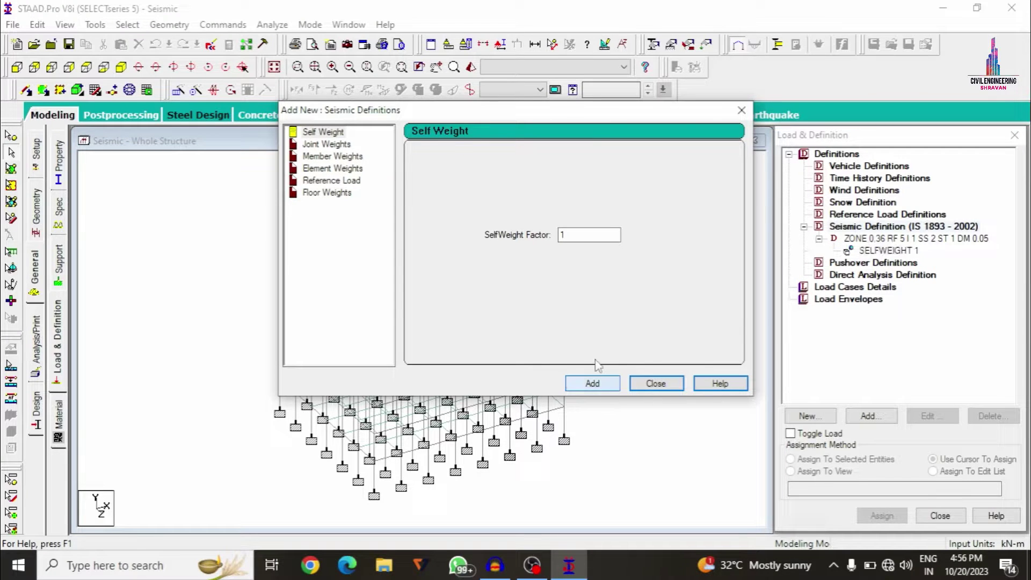
pyautogui.click(328, 156)
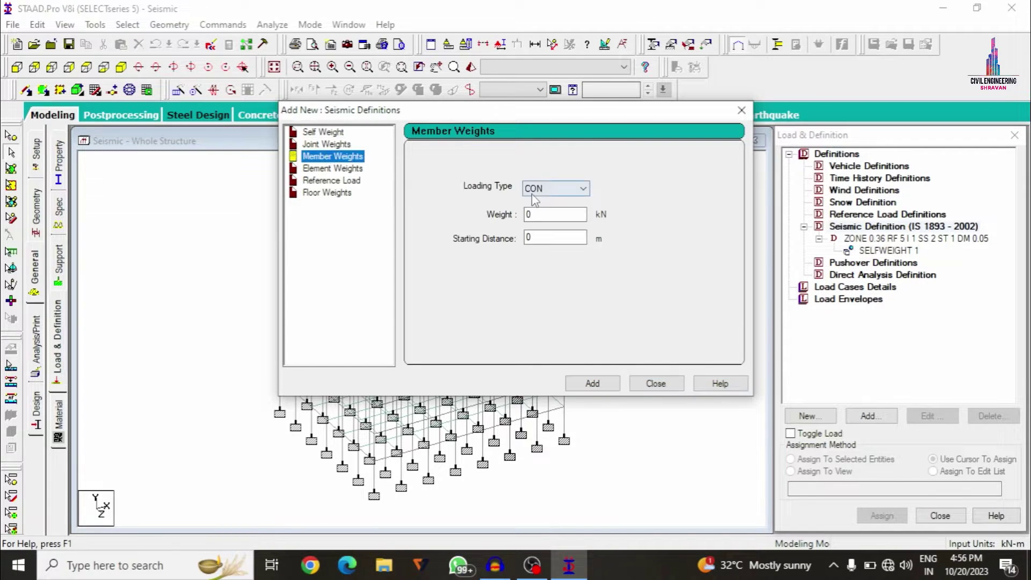
pyautogui.click(555, 188)
pyautogui.click(543, 210)
pyautogui.moveTo(543, 211); pyautogui.dragTo(511, 213)
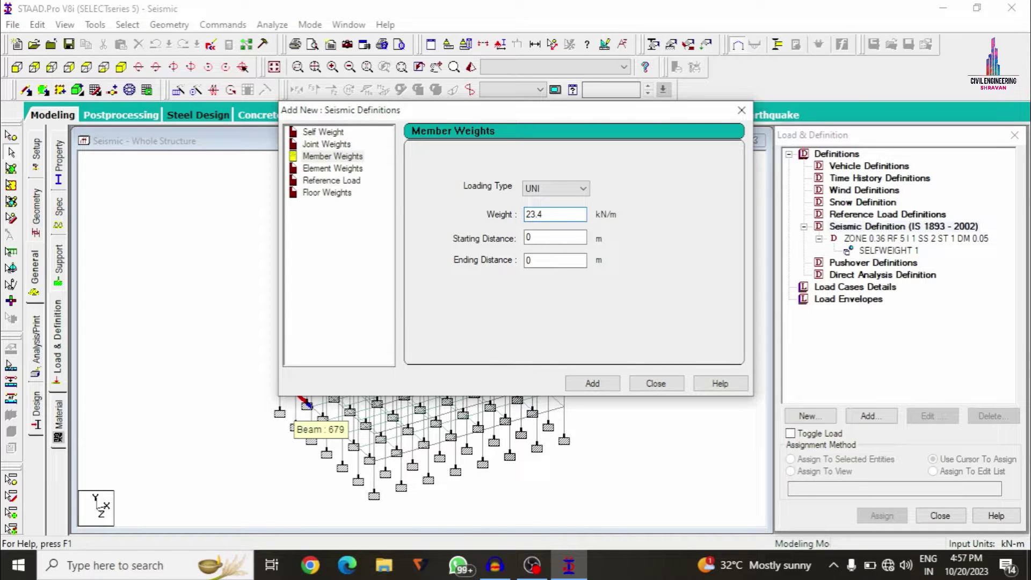
pyautogui.click(592, 382)
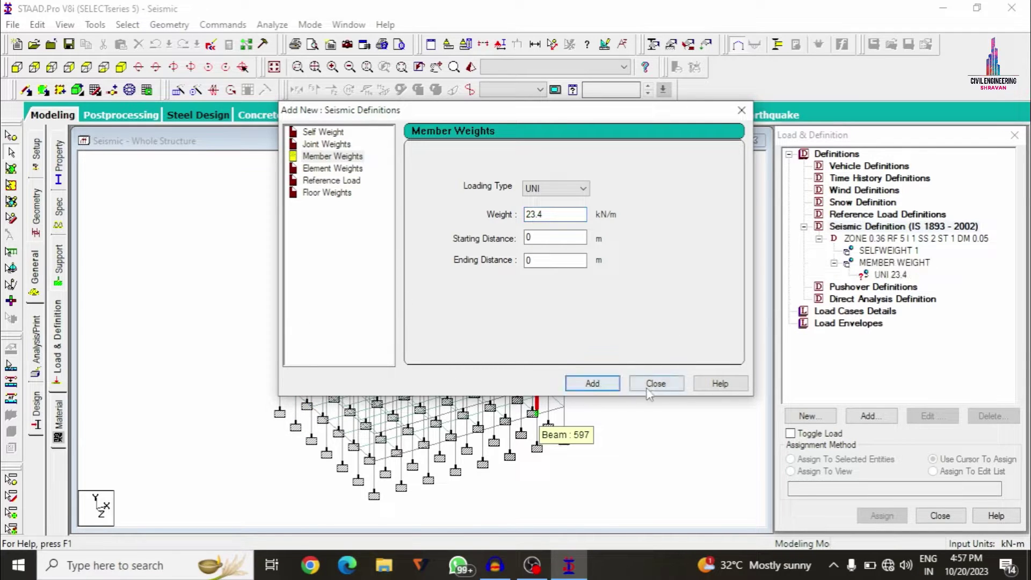
# Add a floor weight with a pressure of -2 kN/m2 over a Y range from 3 to 18 m, and finish the seismic definition entries
pyautogui.click(329, 193)
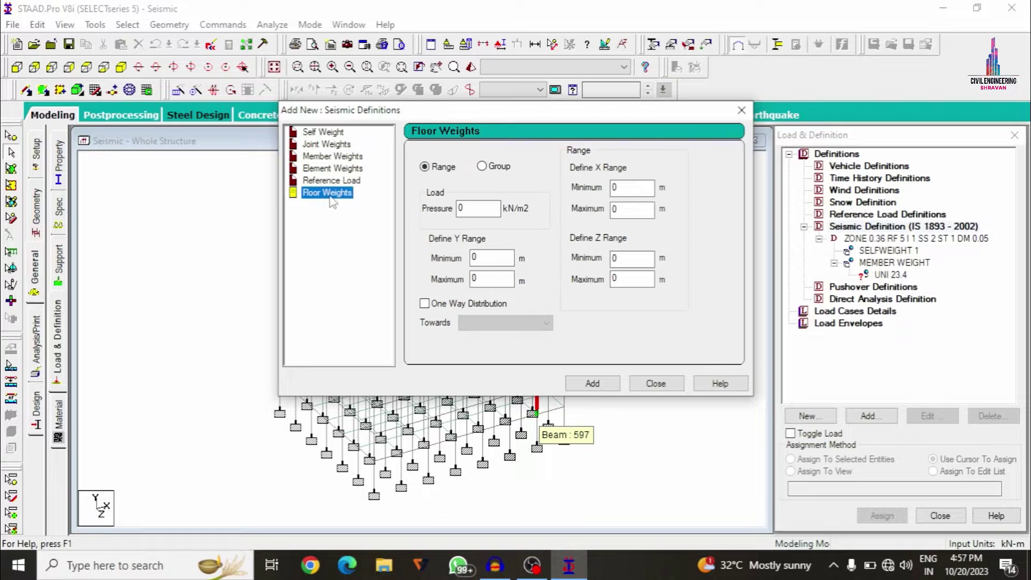
pyautogui.click(482, 207)
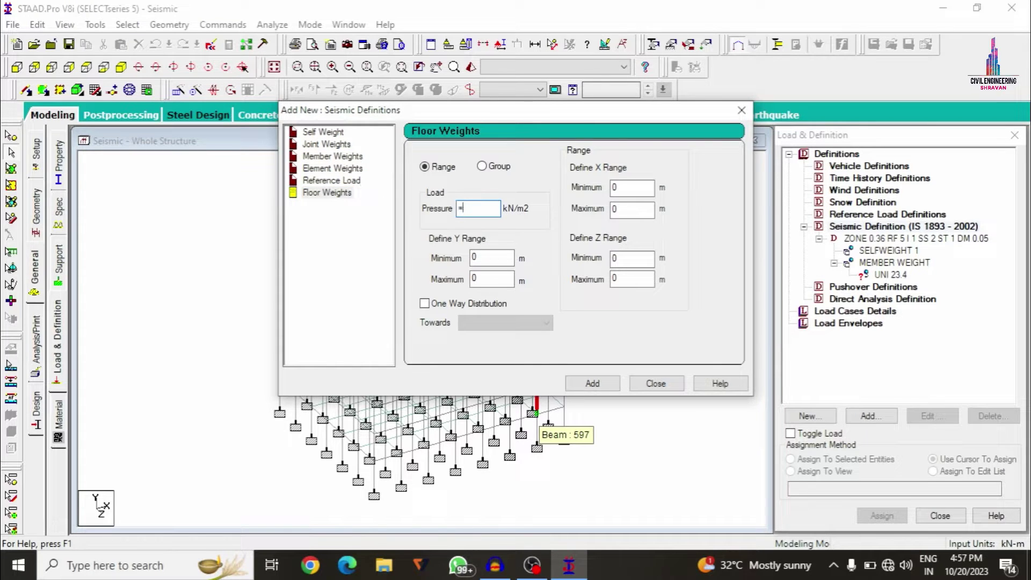
pyautogui.press('Tab')
pyautogui.press('Tab')
pyautogui.hotkey('shift', 'Tab')
pyautogui.hotkey('shift', 'Tab')
pyautogui.hotkey('shift', 'Tab')
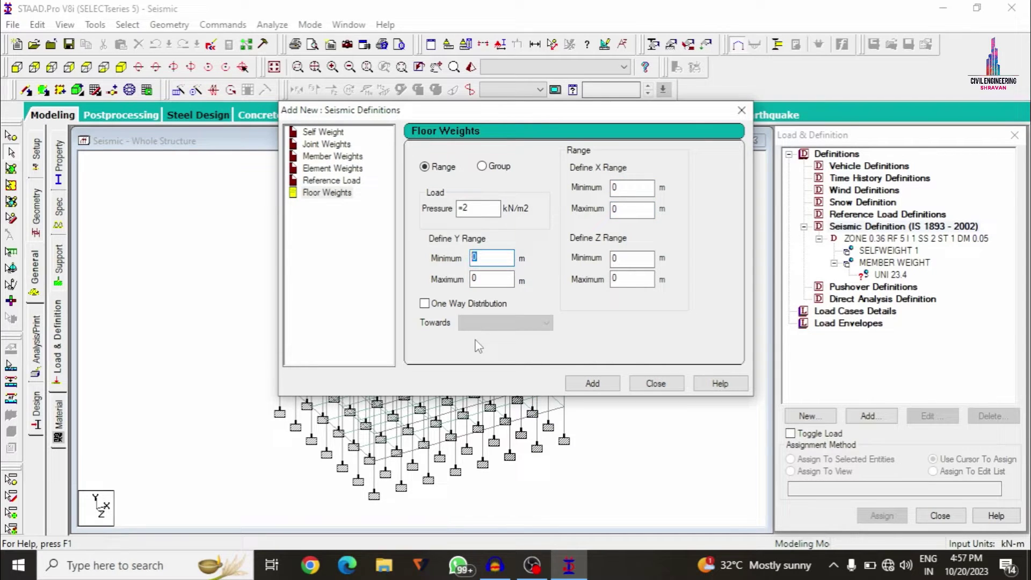
pyautogui.write('18')
pyautogui.click(592, 382)
pyautogui.click(654, 384)
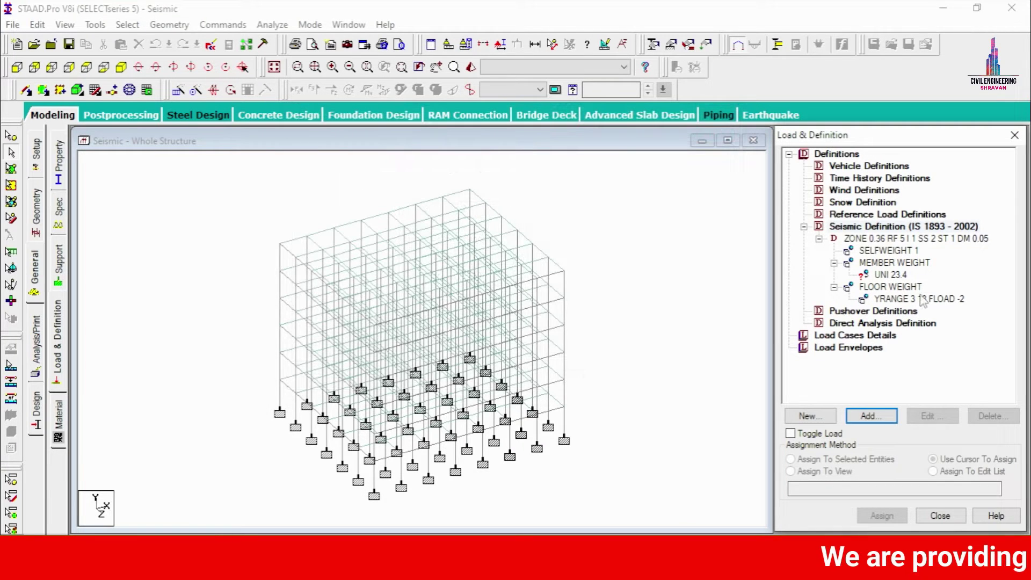
# Assign the UNI 23.4 member weight to all beams parallel to the X and Z axes
pyautogui.click(889, 275)
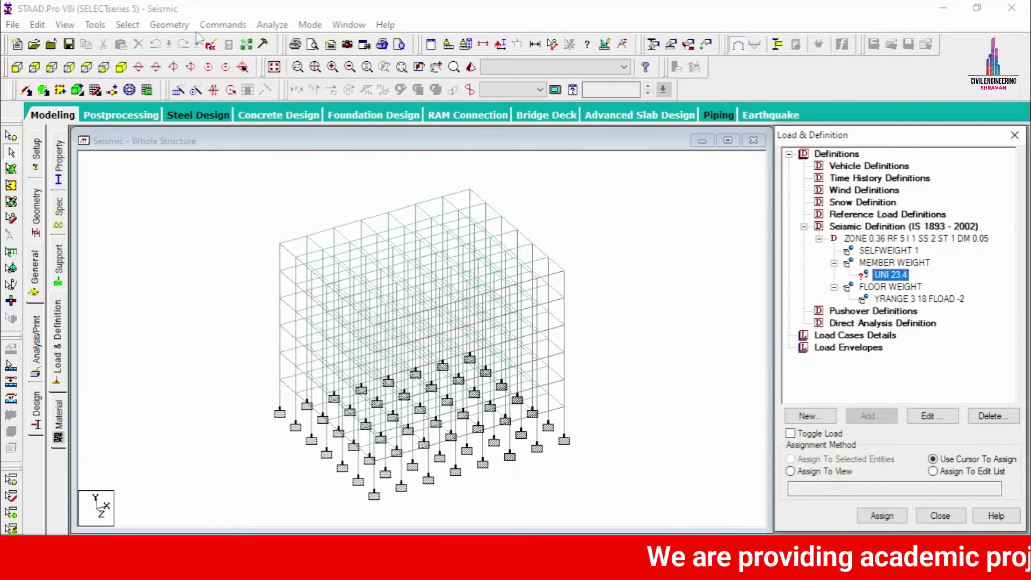
pyautogui.click(128, 25)
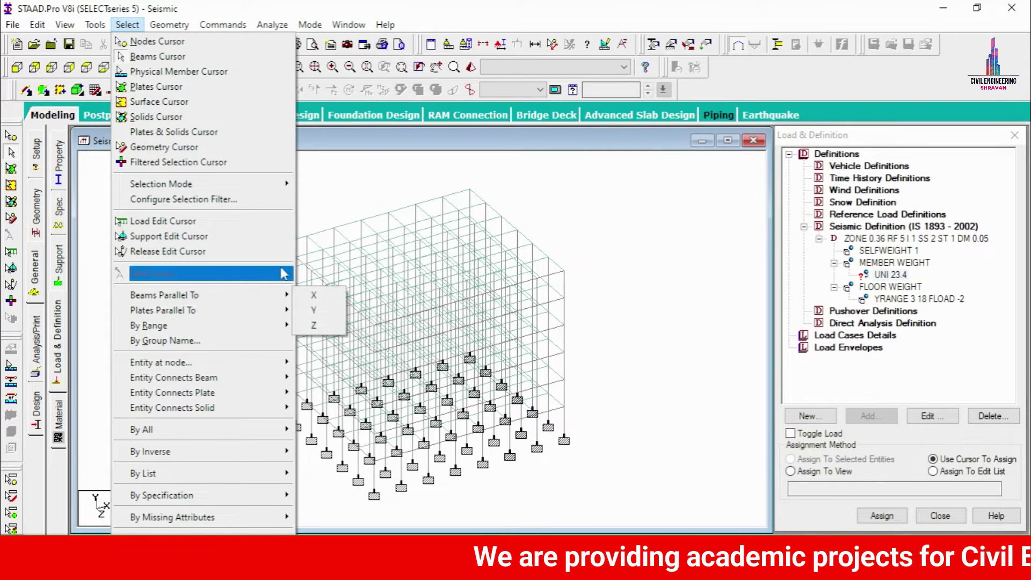
pyautogui.click(309, 295)
pyautogui.click(128, 25)
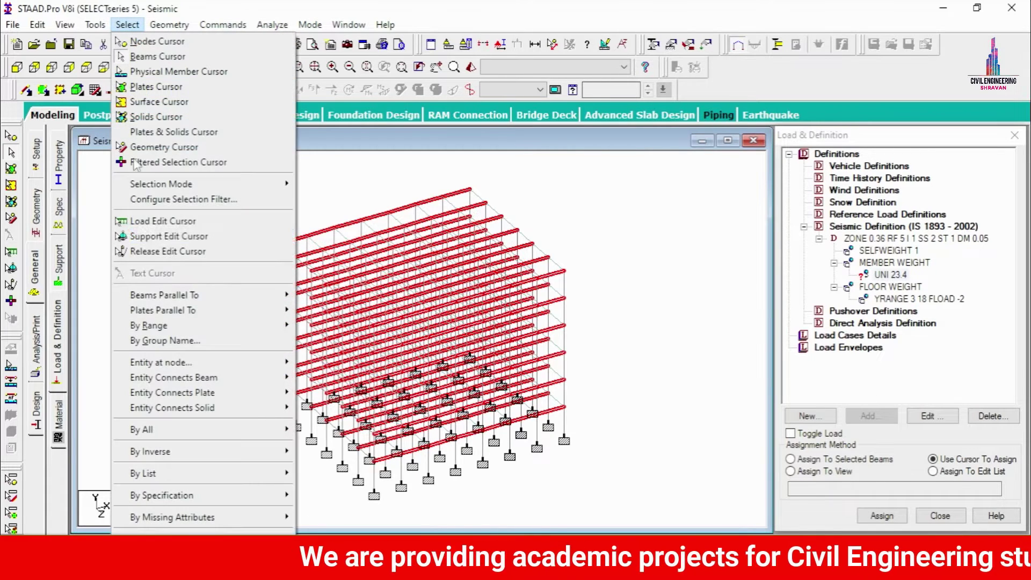
pyautogui.moveTo(200, 299)
pyautogui.click(314, 325)
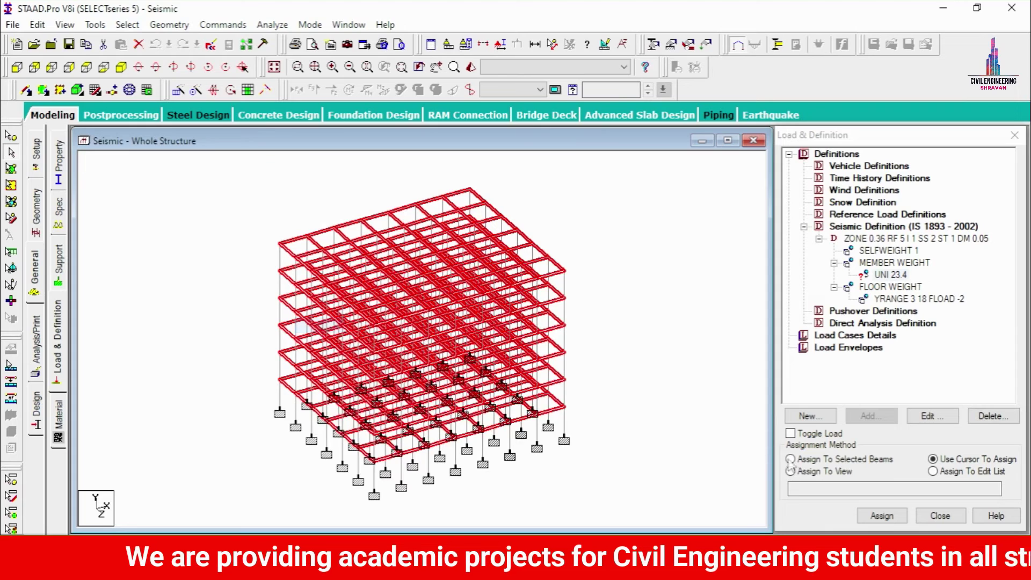
pyautogui.click(882, 516)
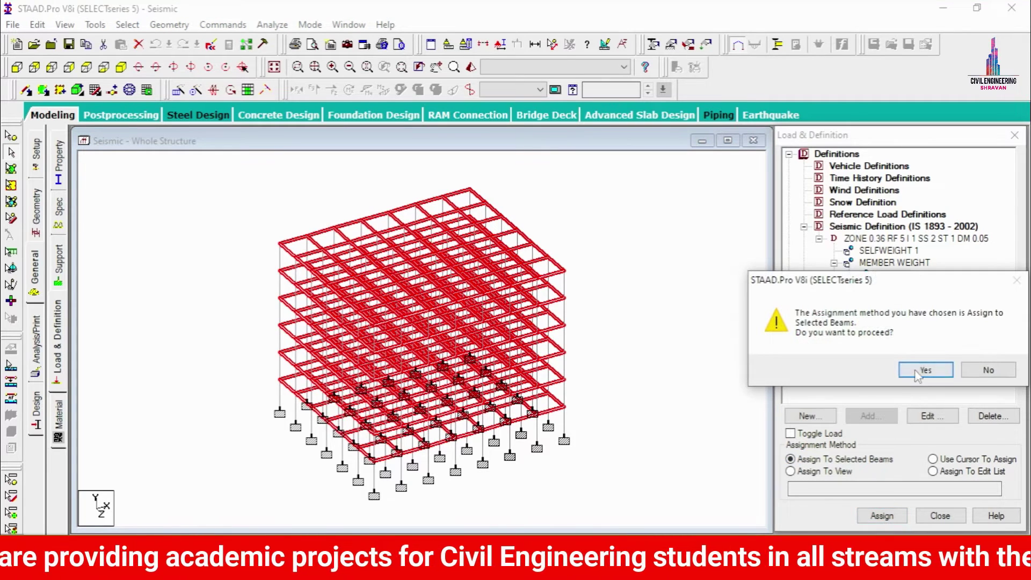
pyautogui.click(915, 373)
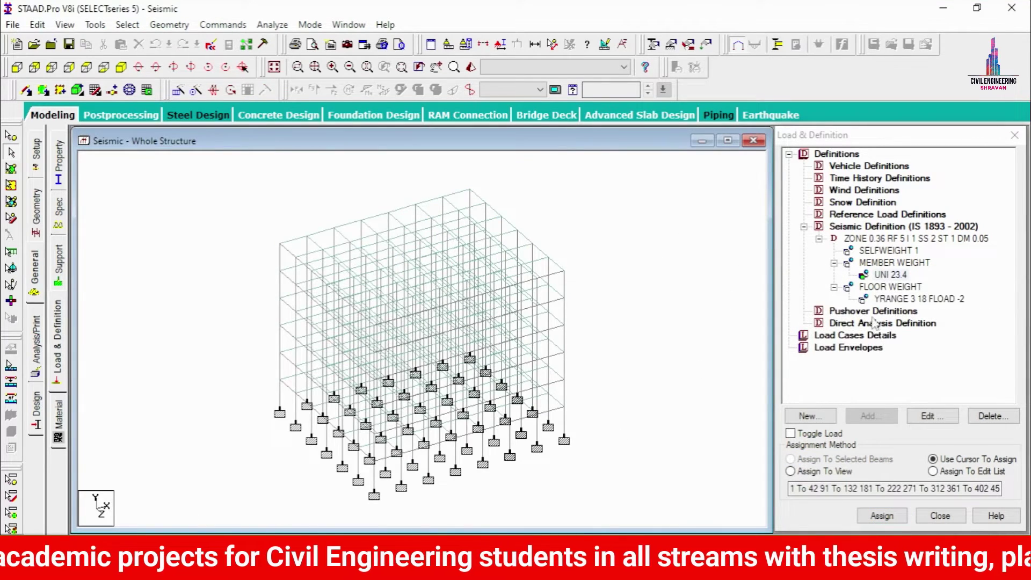
# Add a wind definition with type number 1 and the comment WIND 1
pyautogui.click(841, 190)
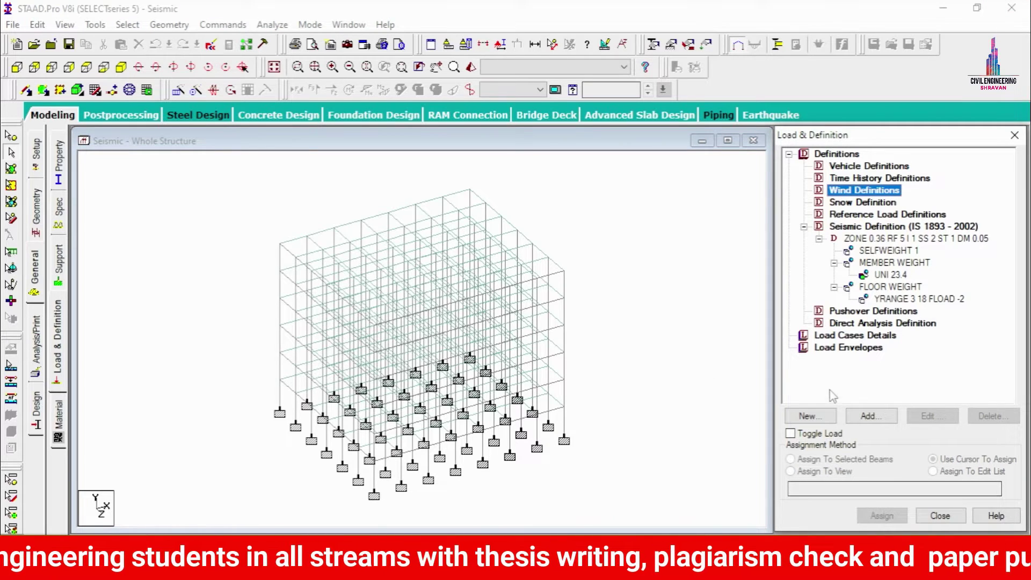
pyautogui.click(868, 416)
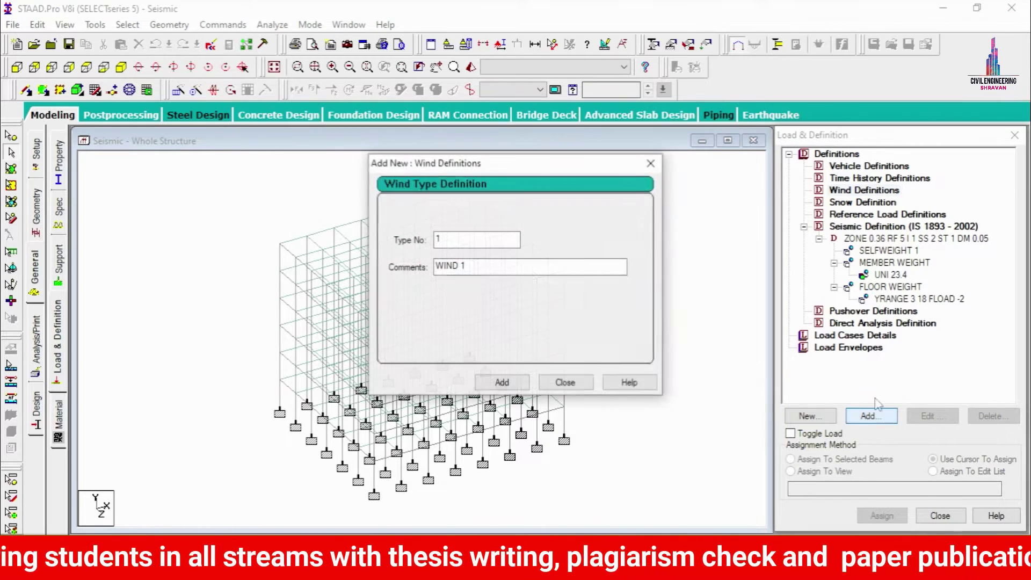
pyautogui.click(501, 383)
pyautogui.click(584, 379)
# Start a wind intensity entry for the WIND 1 definition and choose the Custom type
pyautogui.click(864, 203)
pyautogui.click(855, 417)
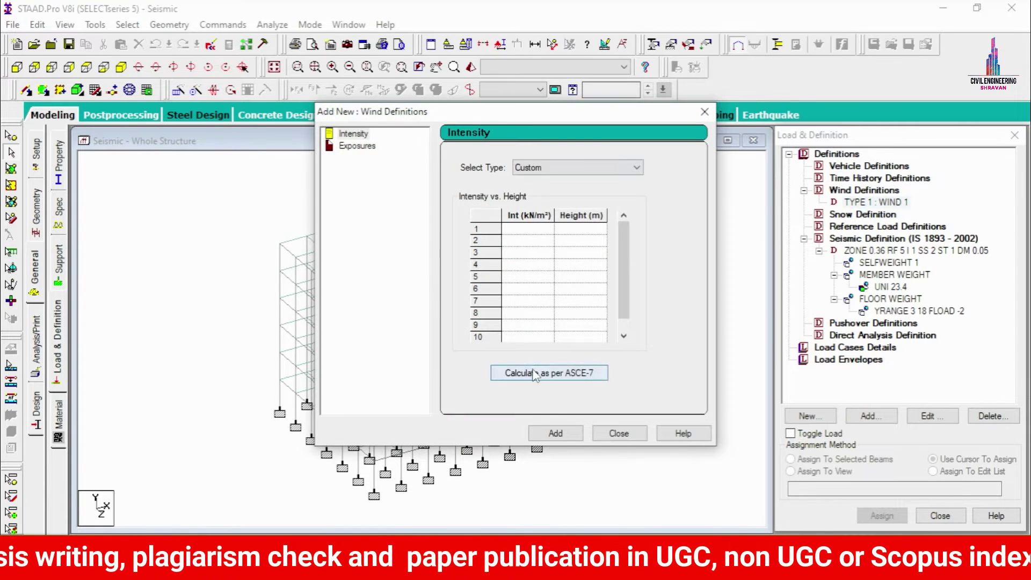
pyautogui.click(557, 166)
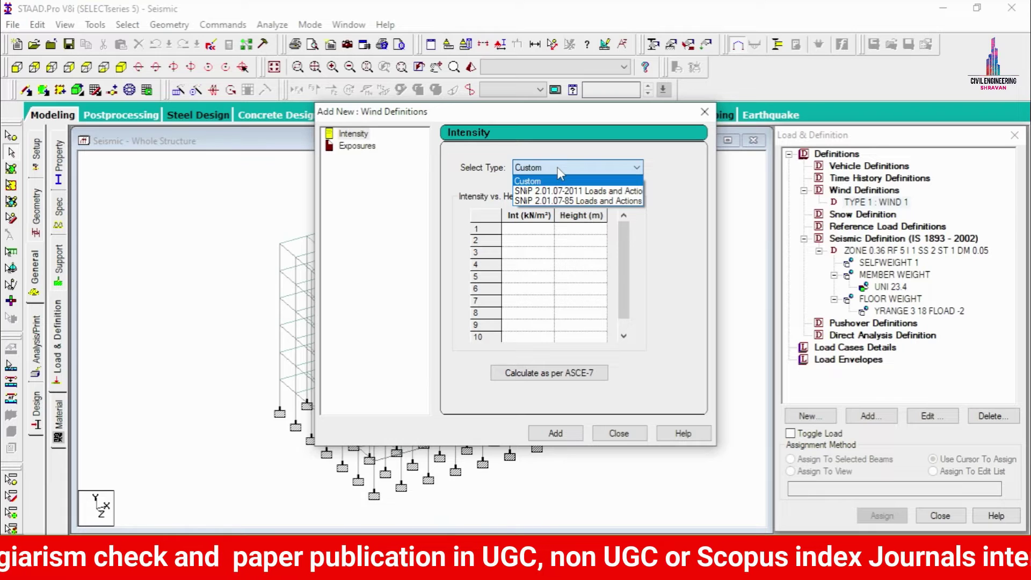
pyautogui.click(556, 180)
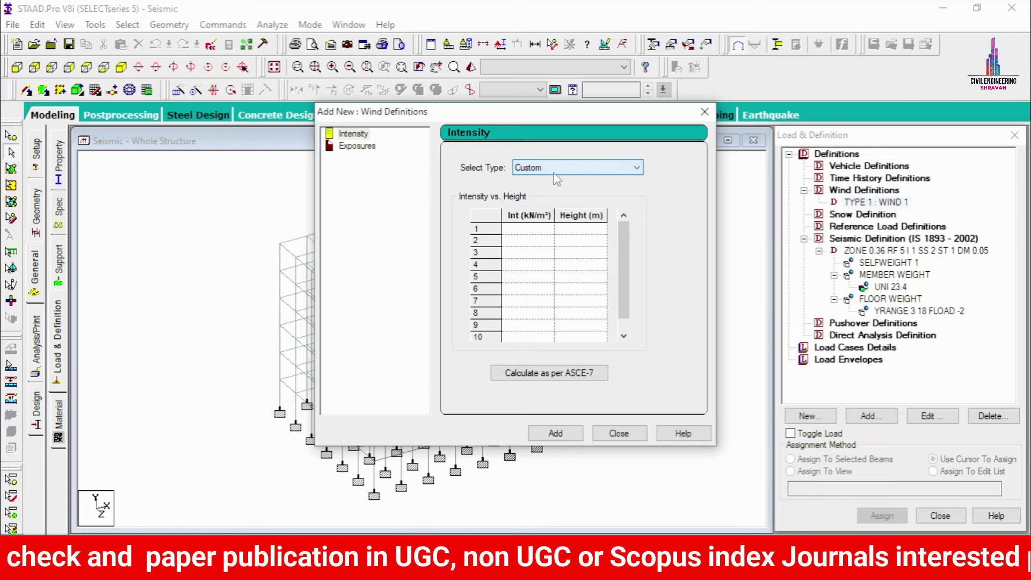
# Start the ASCE-7 wind intensity calculation with the 2010 edition and building classification Category IV
pyautogui.click(588, 373)
pyautogui.click(587, 107)
pyautogui.click(587, 129)
pyautogui.click(591, 124)
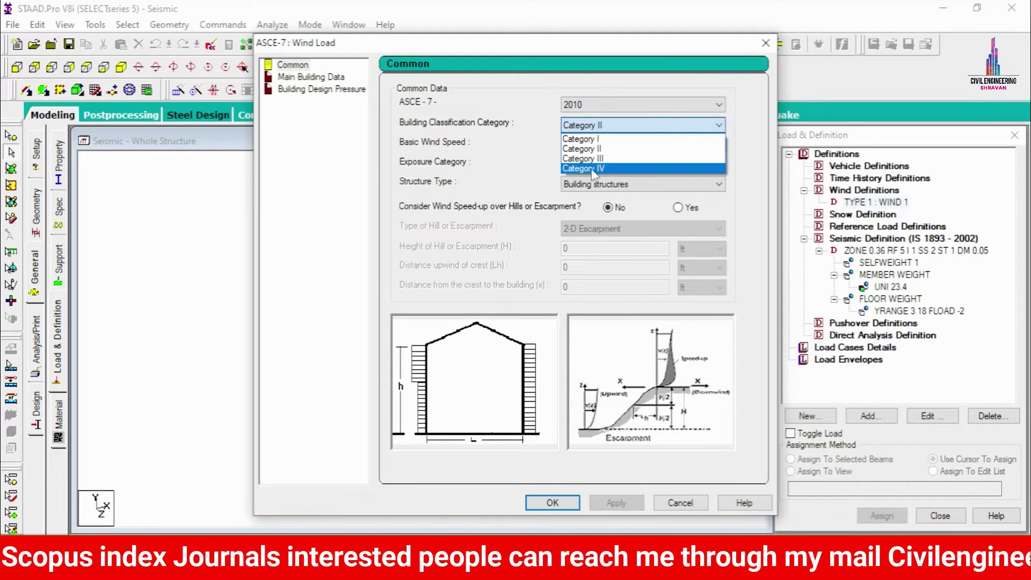
pyautogui.click(593, 169)
# Set the basic wind speed to 44 m/sec and apply the common wind data
pyautogui.moveTo(575, 144); pyautogui.dragTo(554, 150)
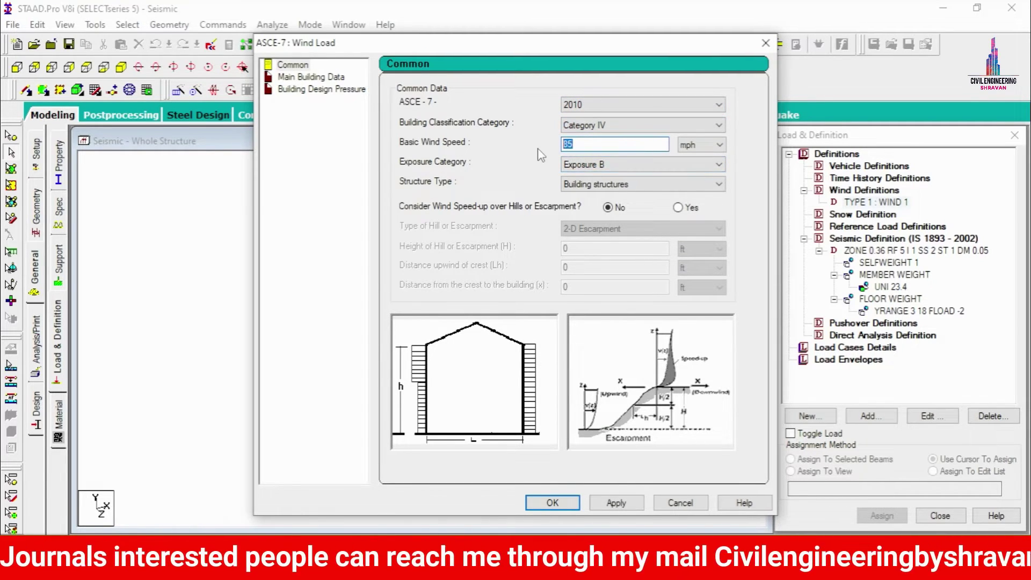
pyautogui.write('44')
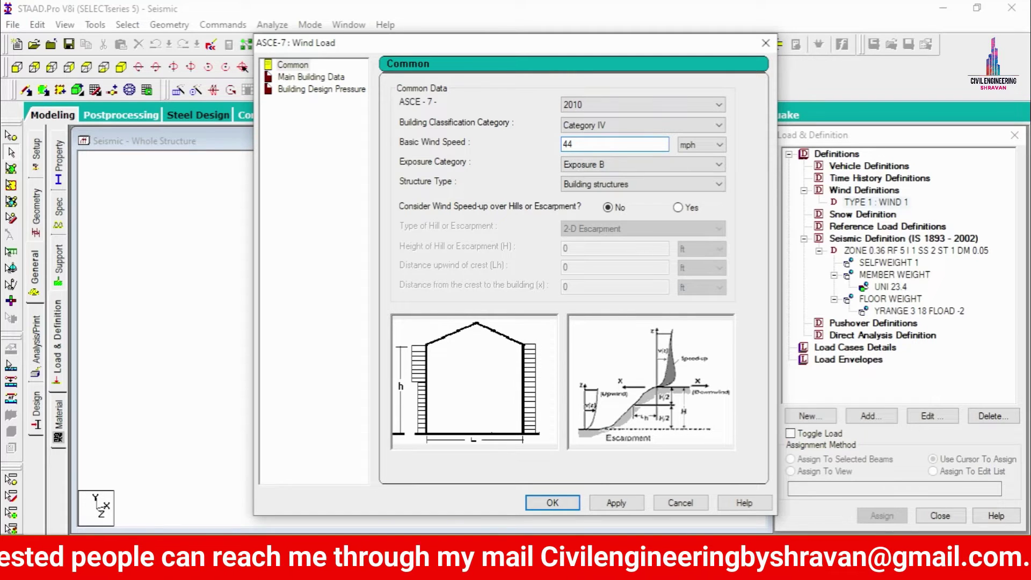
pyautogui.click(700, 145)
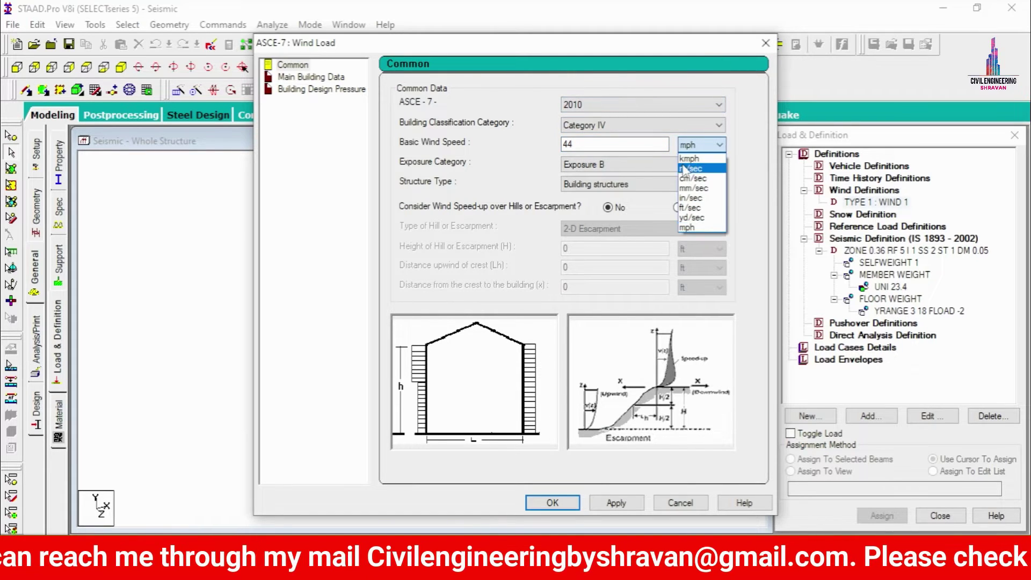
pyautogui.click(689, 168)
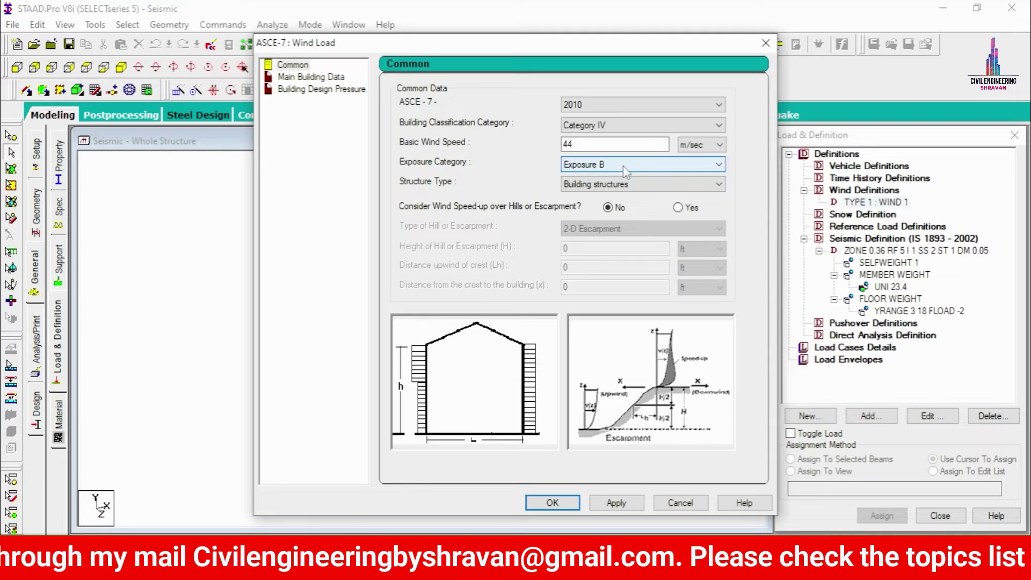
pyautogui.click(626, 502)
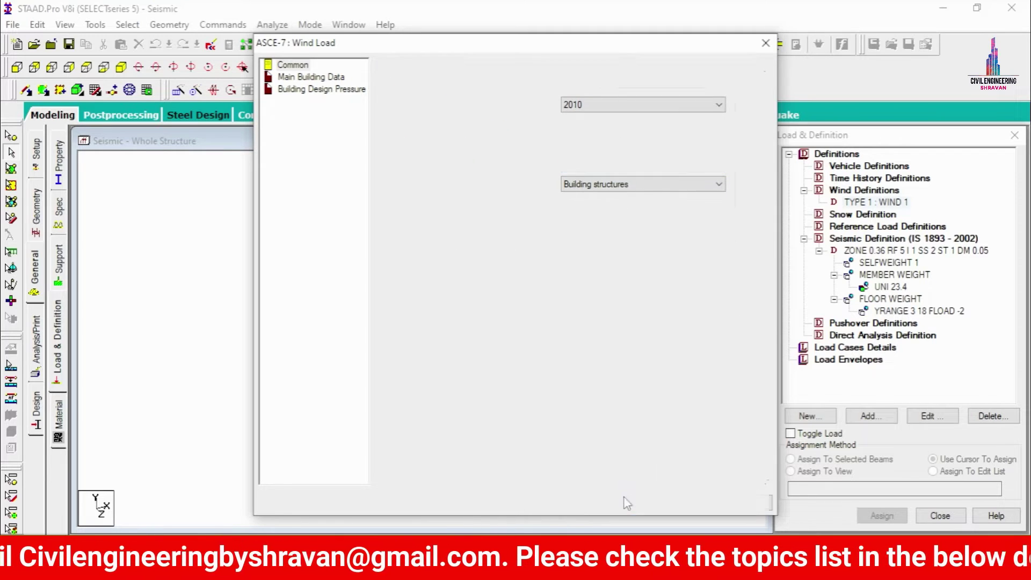
# In the main building data, switch the units of the building height and both building lengths to metres
pyautogui.click(322, 77)
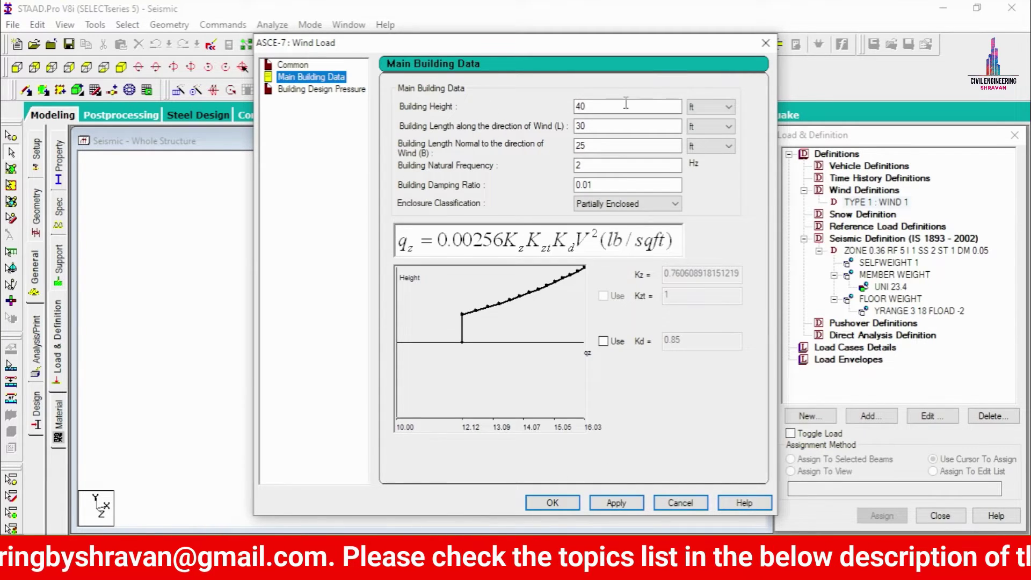
pyautogui.click(710, 106)
pyautogui.click(695, 130)
pyautogui.click(710, 126)
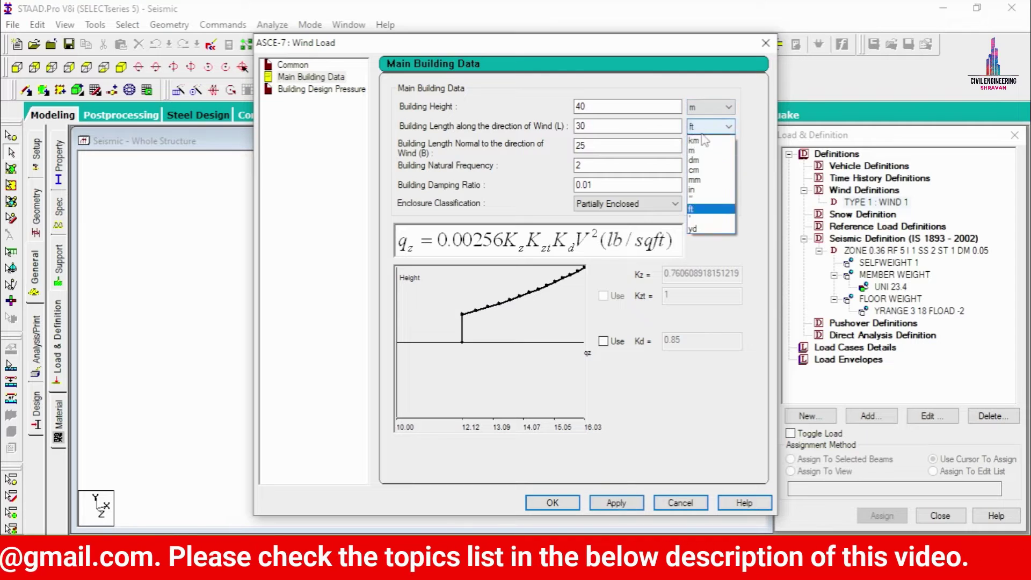
pyautogui.click(695, 151)
pyautogui.click(697, 146)
pyautogui.click(698, 170)
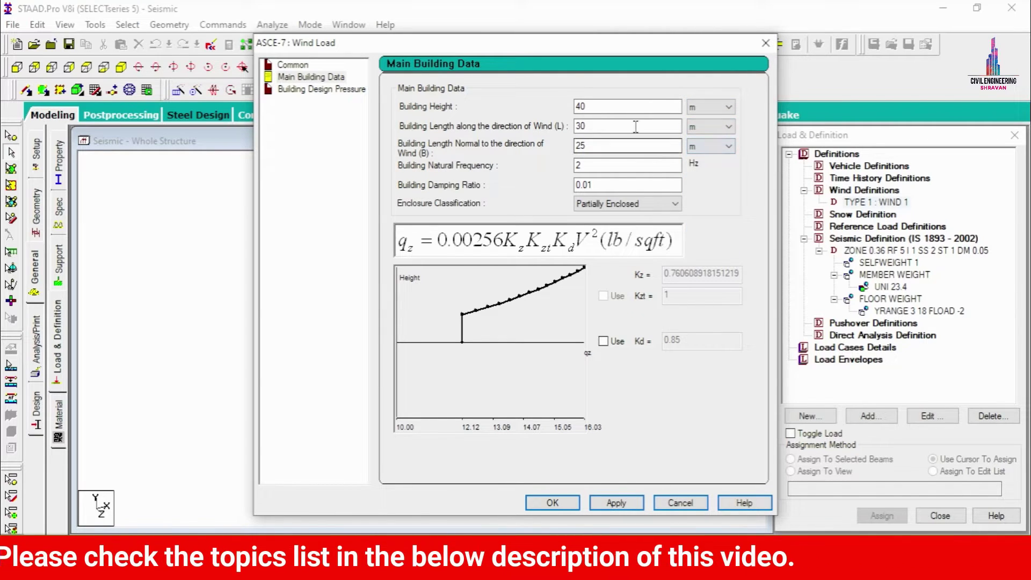
# Set the building height to 21 m, the length along the wind to 18 m and the length normal to the wind to 18 m
pyautogui.moveTo(591, 106); pyautogui.dragTo(507, 125)
pyautogui.write('21')
pyautogui.press('Tab')
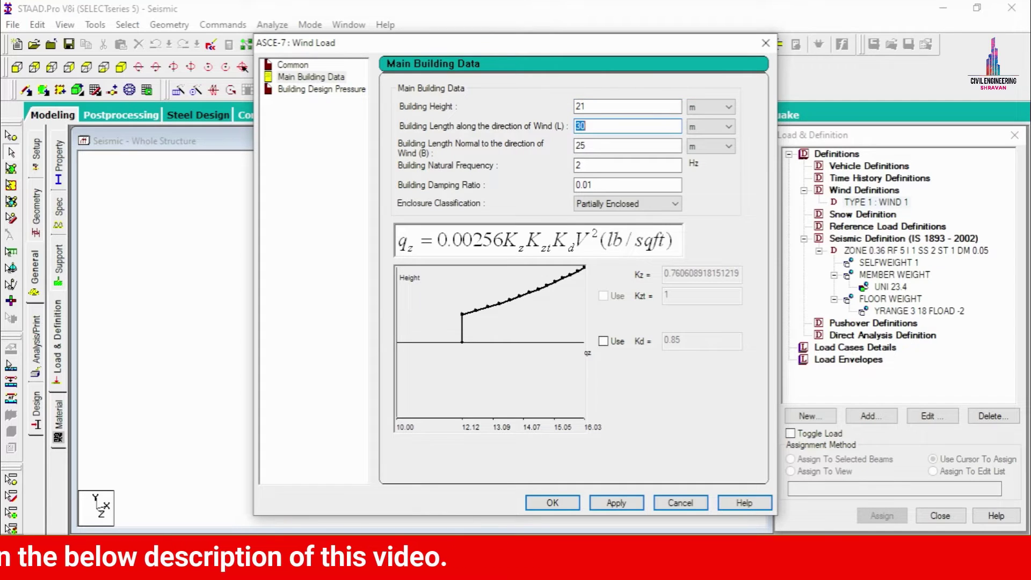
pyautogui.write('18')
pyautogui.press('Tab')
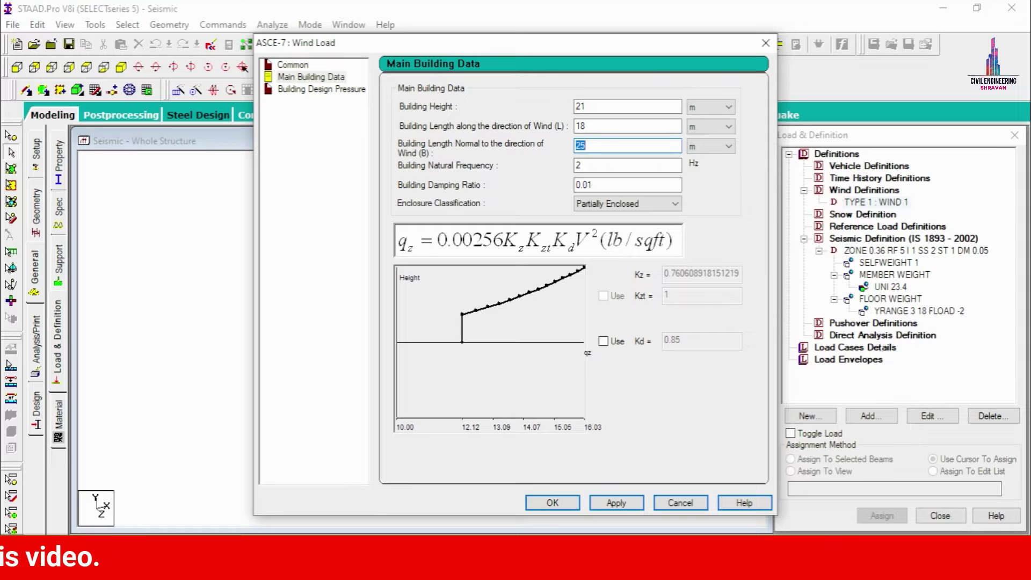
pyautogui.write('18')
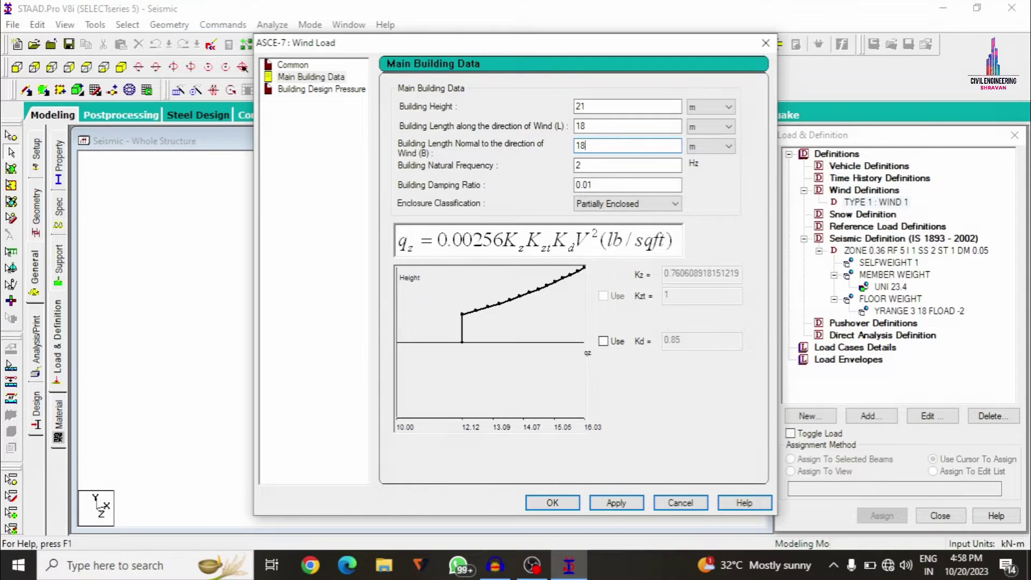
# Correct the length along the wind to 21 m and the building height to 18 m, and apply the main building data
pyautogui.doubleClick(580, 126)
pyautogui.doubleClick(579, 106)
pyautogui.write('1')
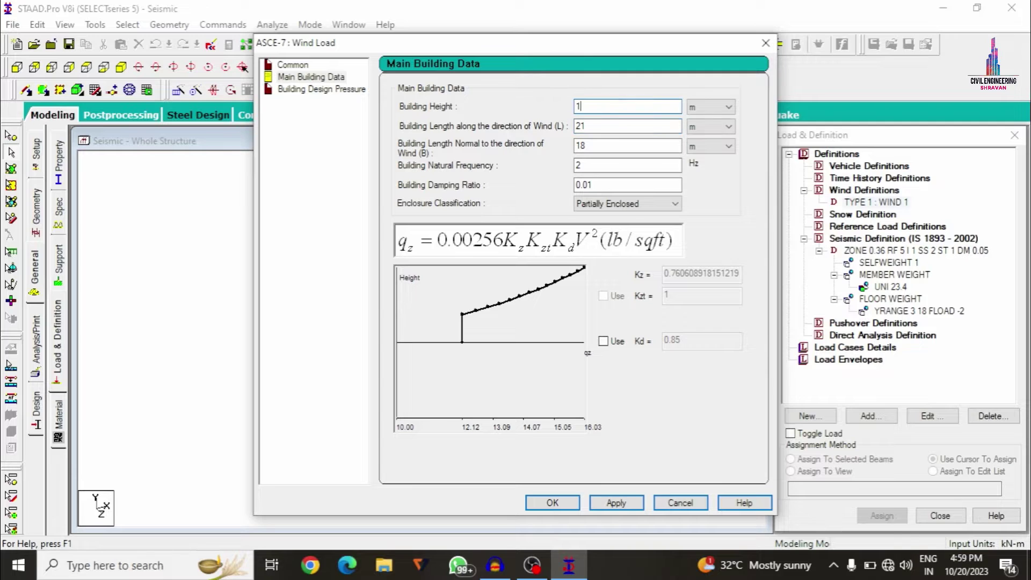
pyautogui.write('8')
pyautogui.click(614, 502)
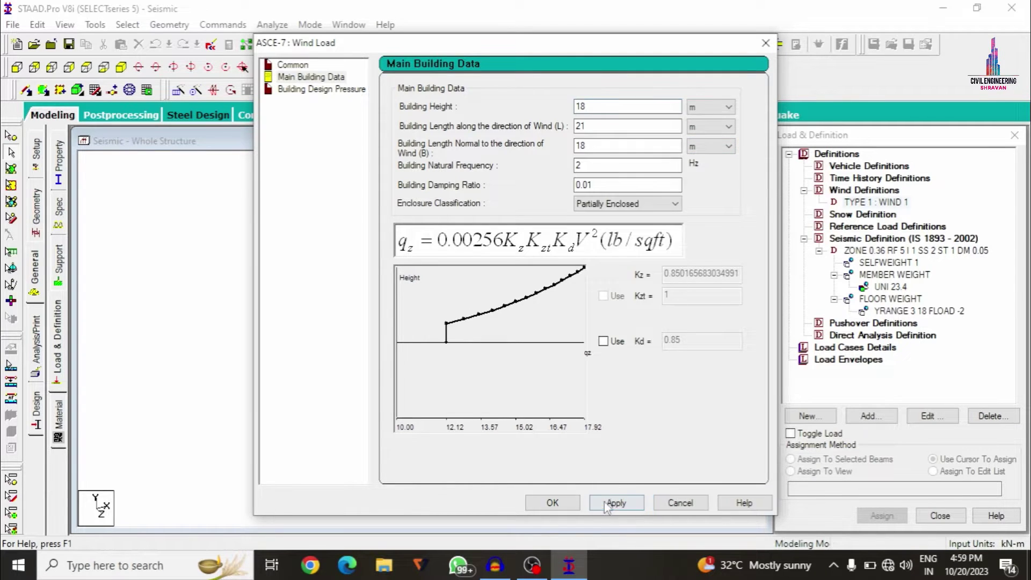
# Generate the building design pressure for the windward wall and add the calculated intensity table to WIND 1
pyautogui.click(283, 90)
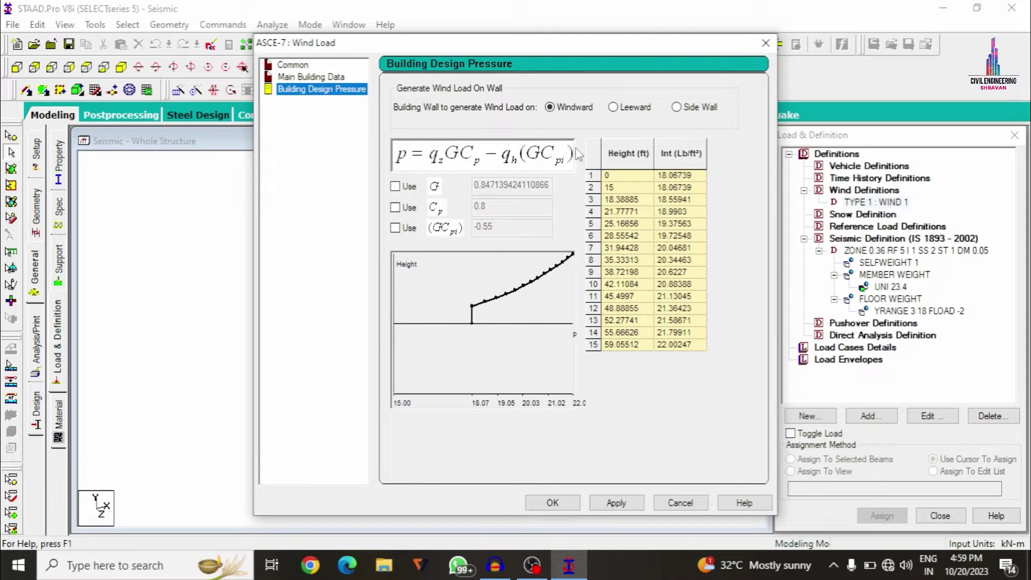
pyautogui.click(559, 112)
pyautogui.click(617, 503)
pyautogui.click(566, 503)
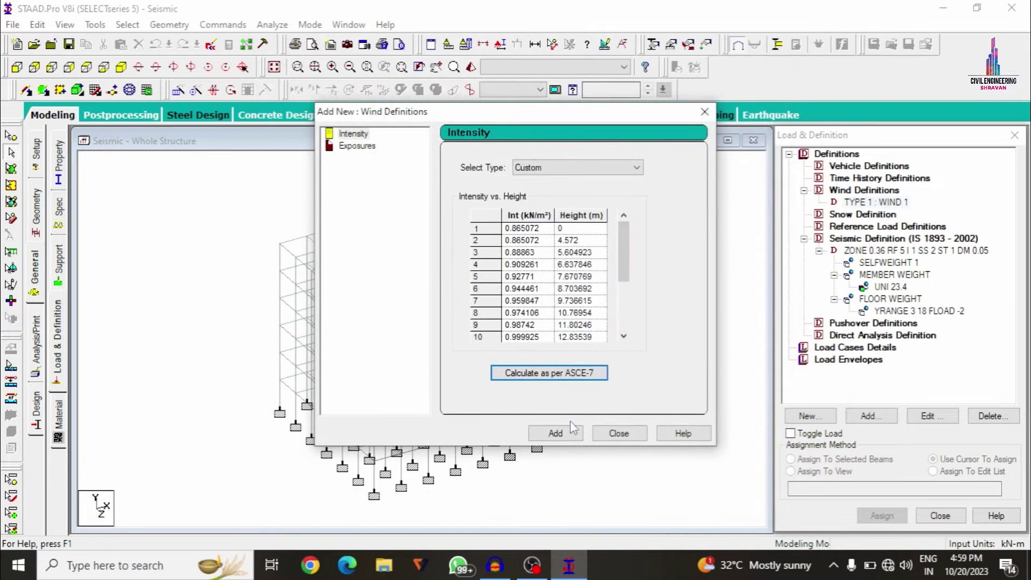
pyautogui.click(555, 433)
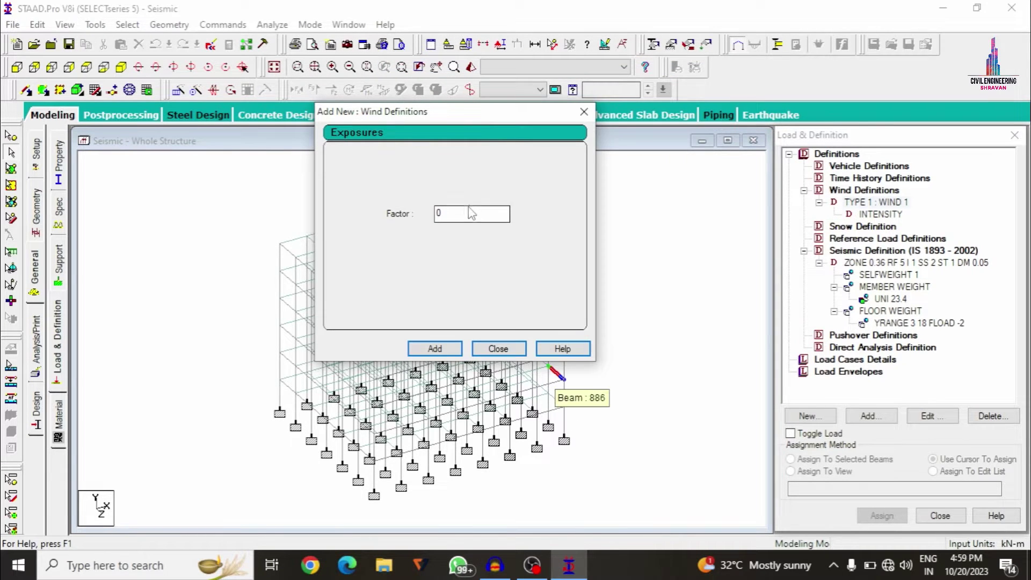
# Add an exposure with factor 1 to the WIND 1 definition and finish its entries
pyautogui.doubleClick(436, 215)
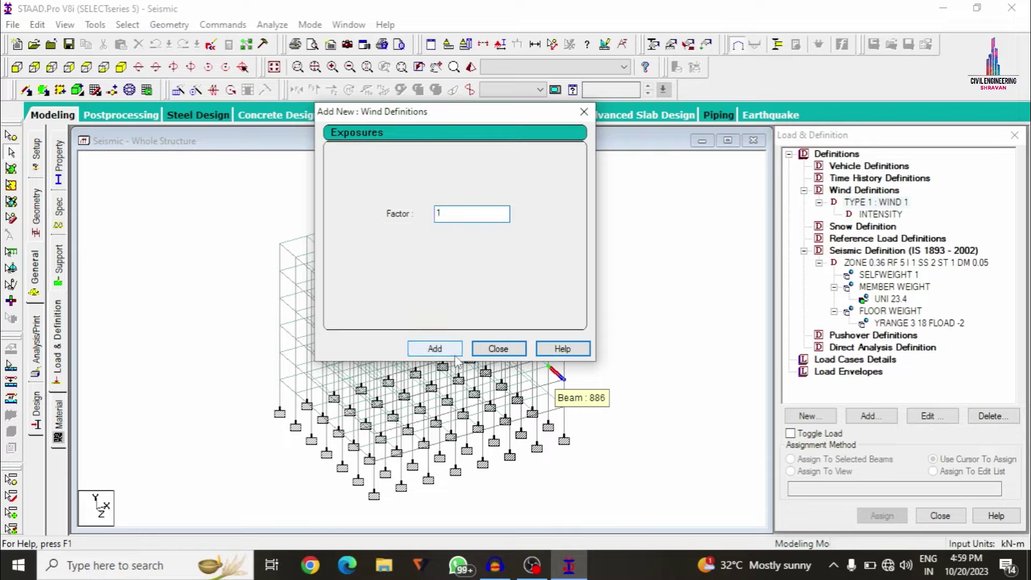
pyautogui.click(434, 348)
pyautogui.click(498, 348)
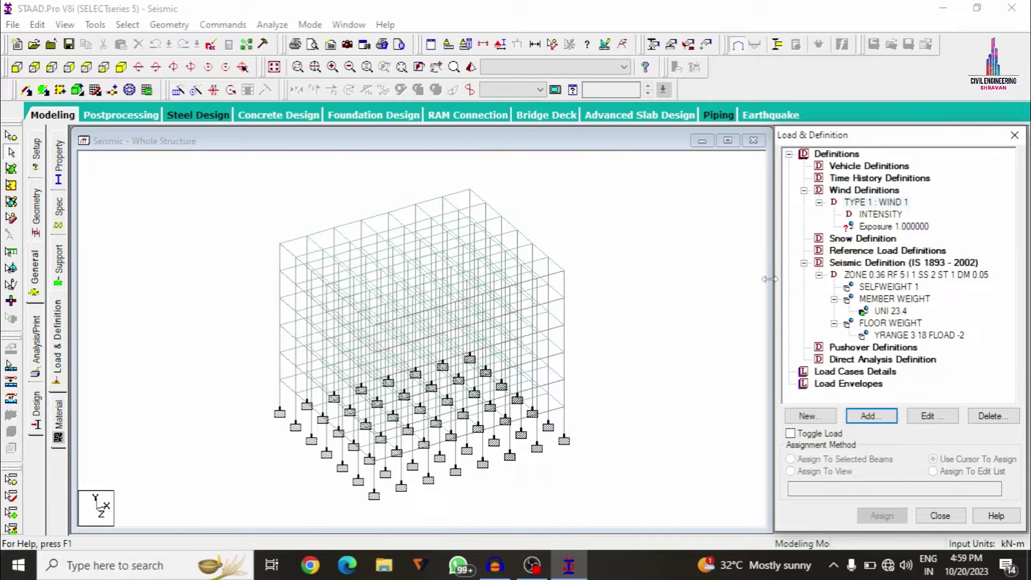
# Assign the exposure factor 1 to the whole structure in view and collapse the WIND 1 entries
pyautogui.click(858, 228)
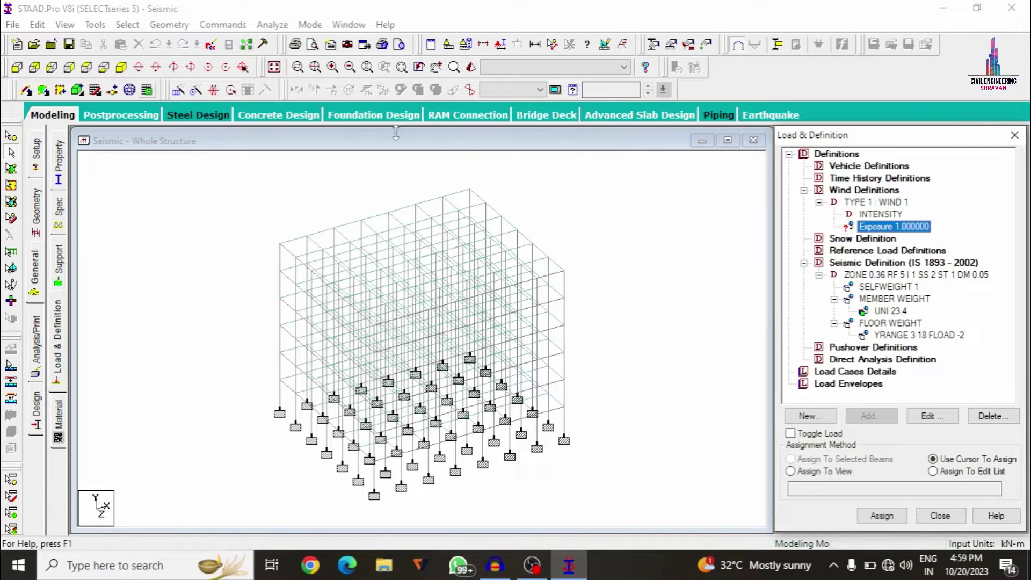
pyautogui.click(790, 471)
pyautogui.click(883, 515)
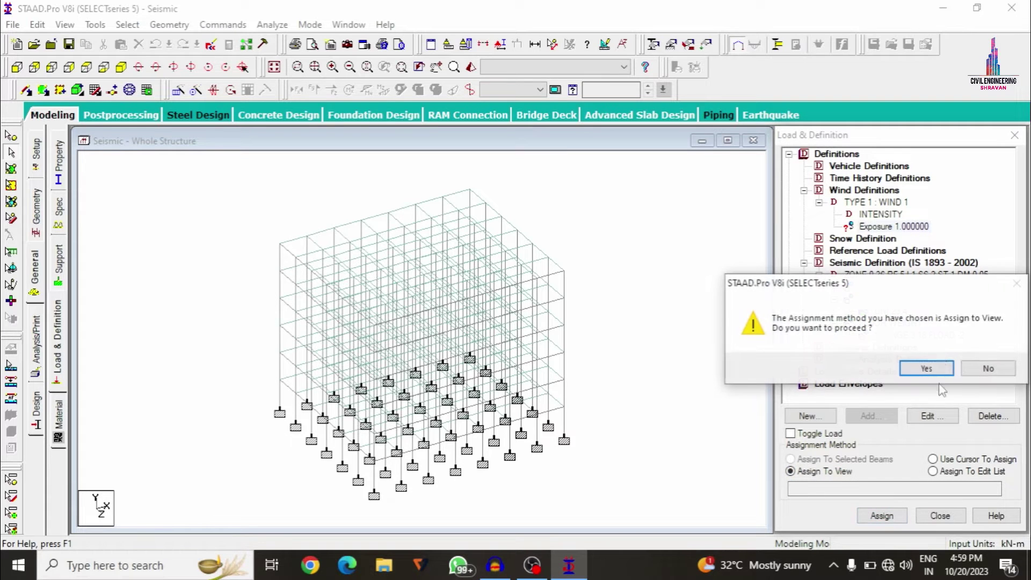
pyautogui.click(925, 369)
pyautogui.click(708, 338)
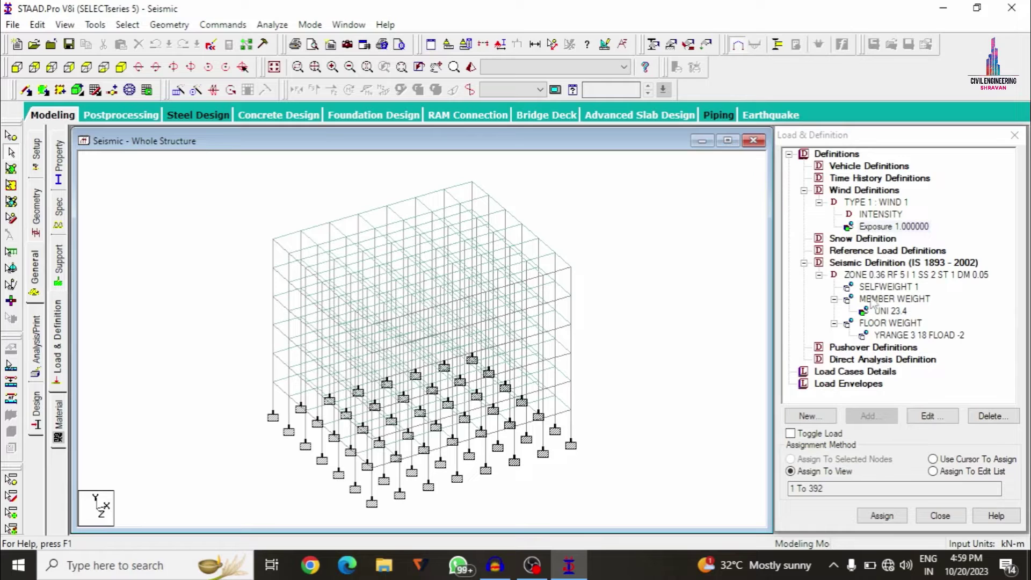
pyautogui.click(820, 205)
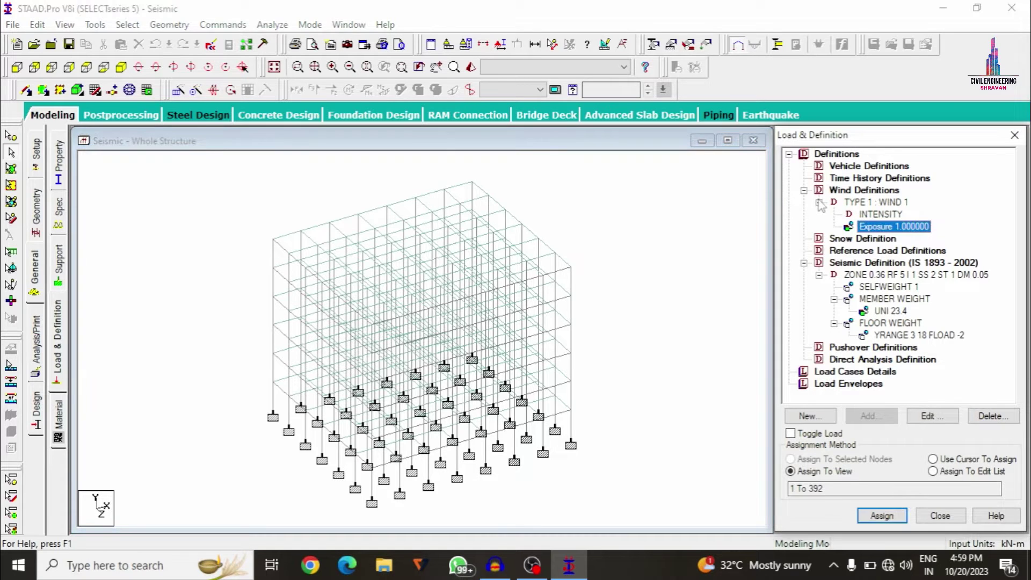
pyautogui.click(819, 203)
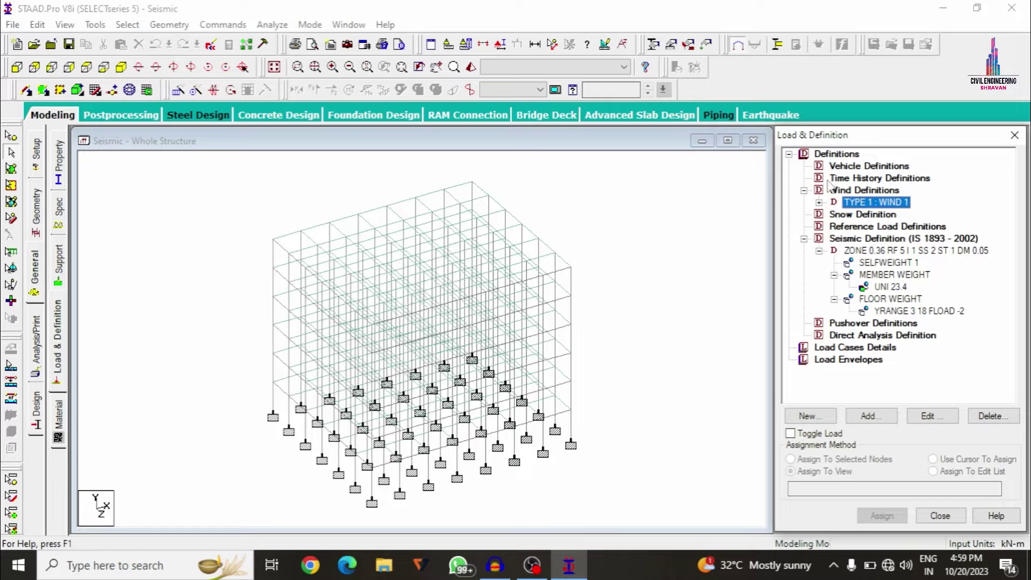
# Add primary load case 1 with loading type Seismic and the title EQX
pyautogui.click(850, 348)
pyautogui.click(869, 416)
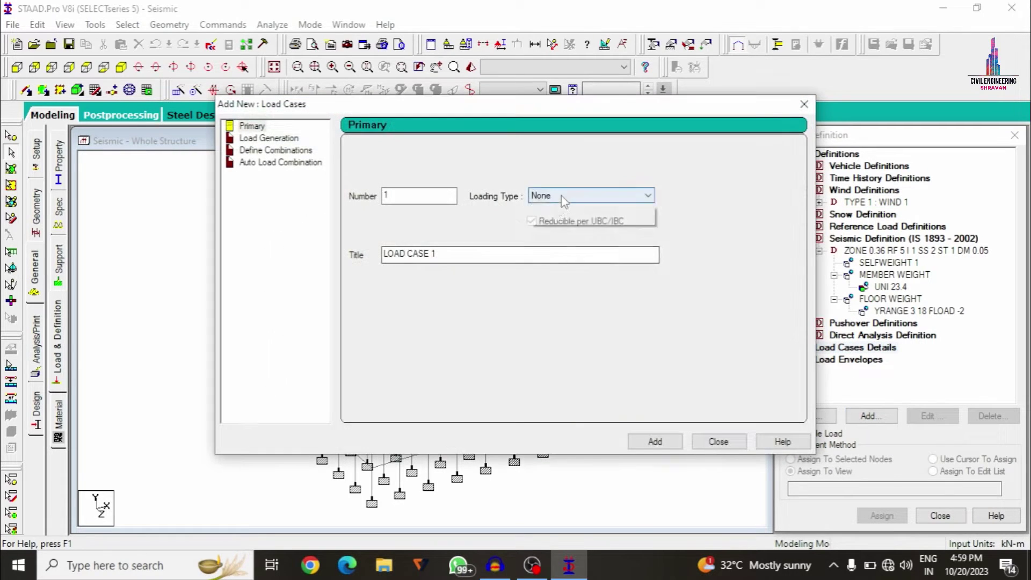
pyautogui.click(562, 201)
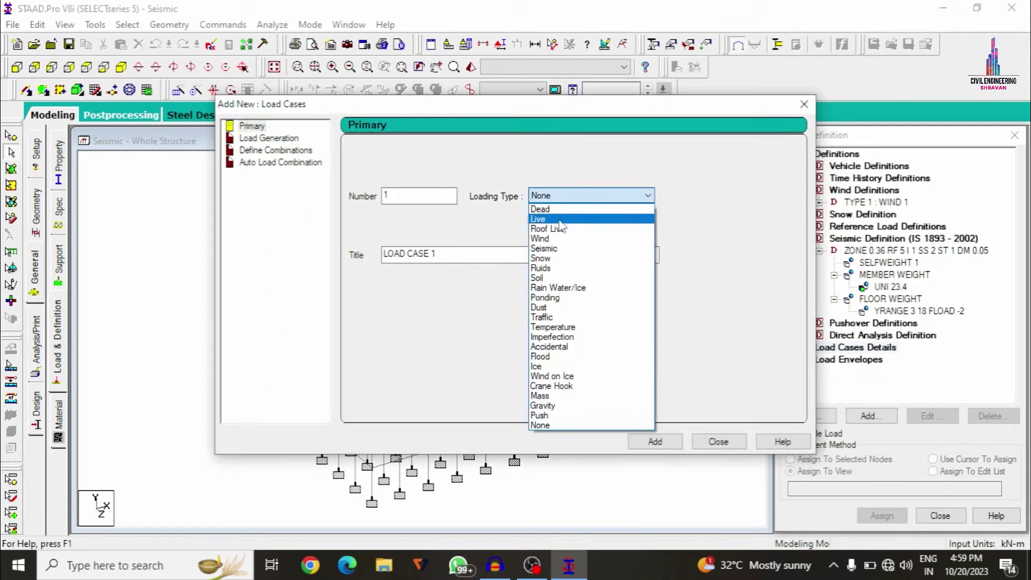
pyautogui.click(555, 251)
pyautogui.moveTo(436, 253); pyautogui.dragTo(322, 276)
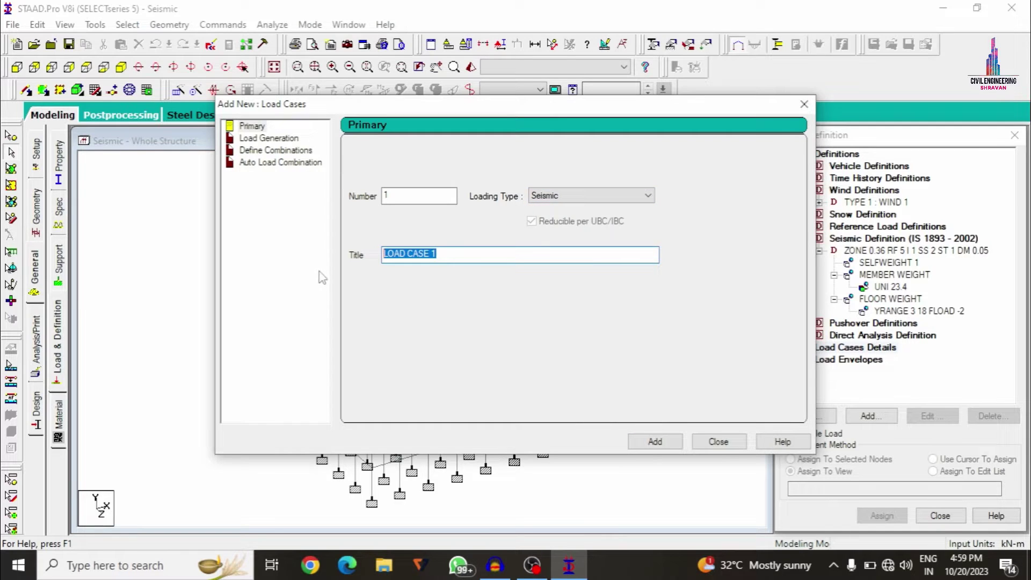
pyautogui.write('EQ')
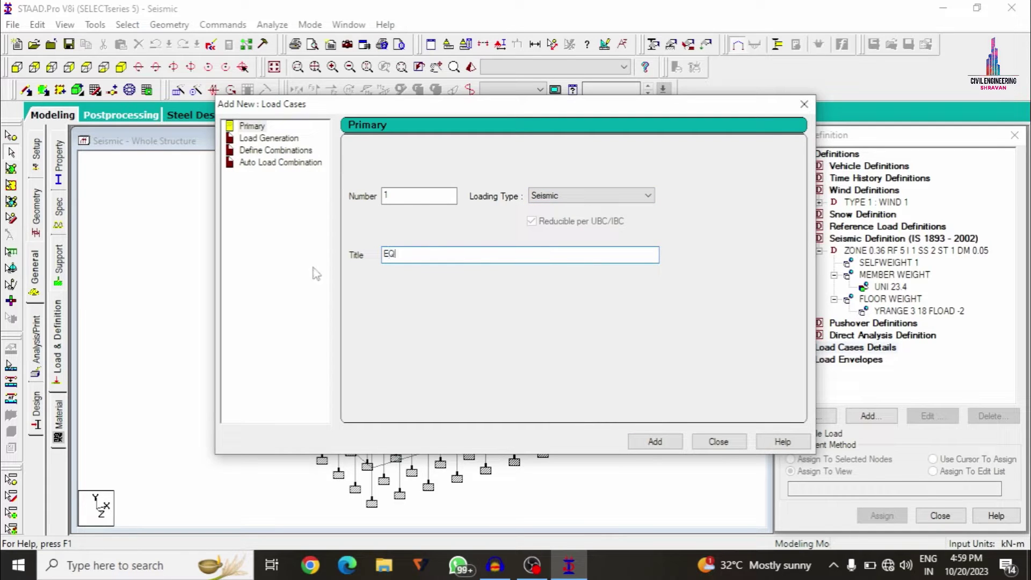
pyautogui.write('X')
pyautogui.click(655, 441)
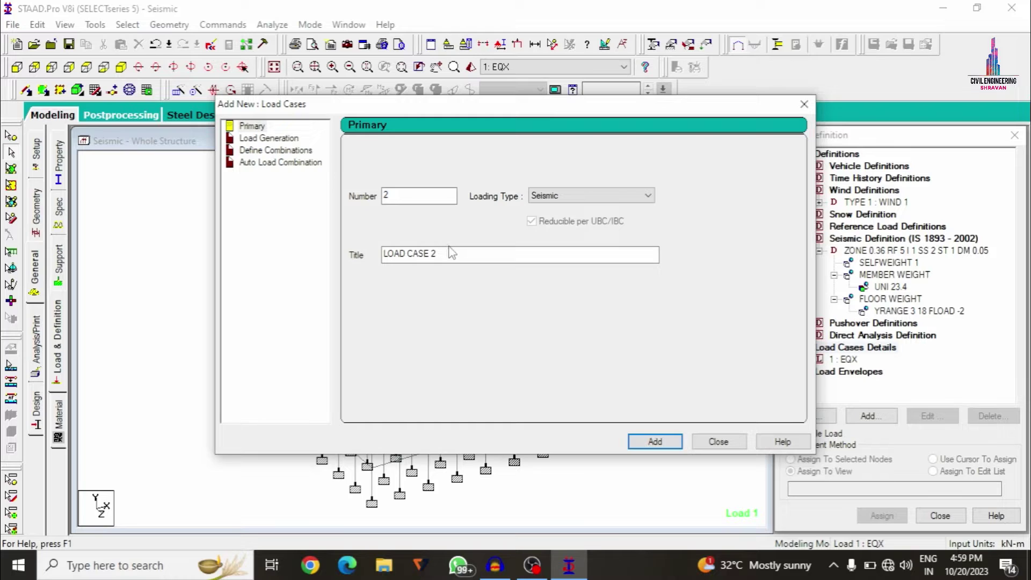
# Add primary load case 2 with loading type Seismic and the title EQY
pyautogui.moveTo(451, 253); pyautogui.dragTo(280, 274)
pyautogui.write('EQY')
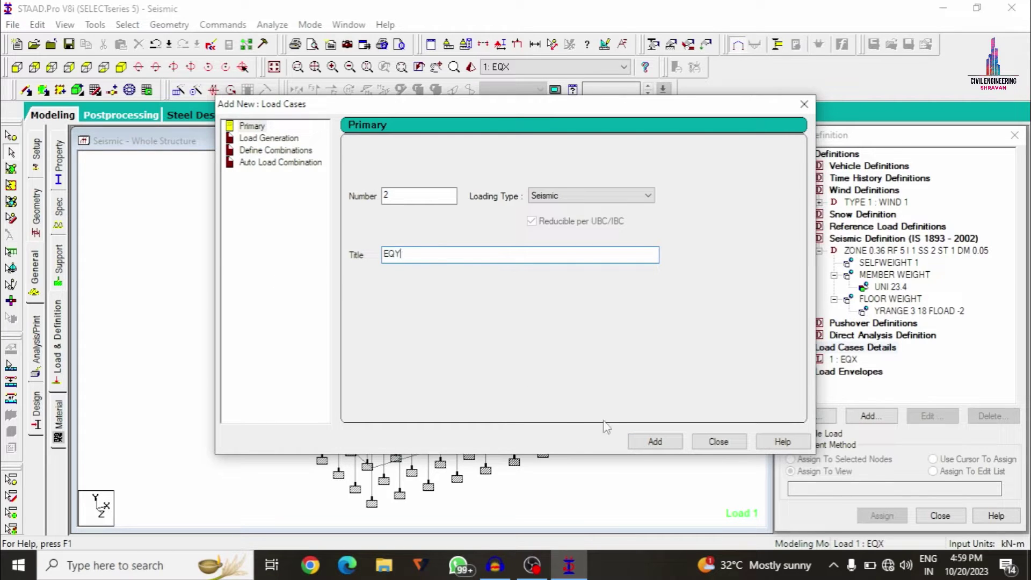
pyautogui.click(650, 444)
# Add primary load case 3 with loading type Wind and the title WX
pyautogui.click(591, 195)
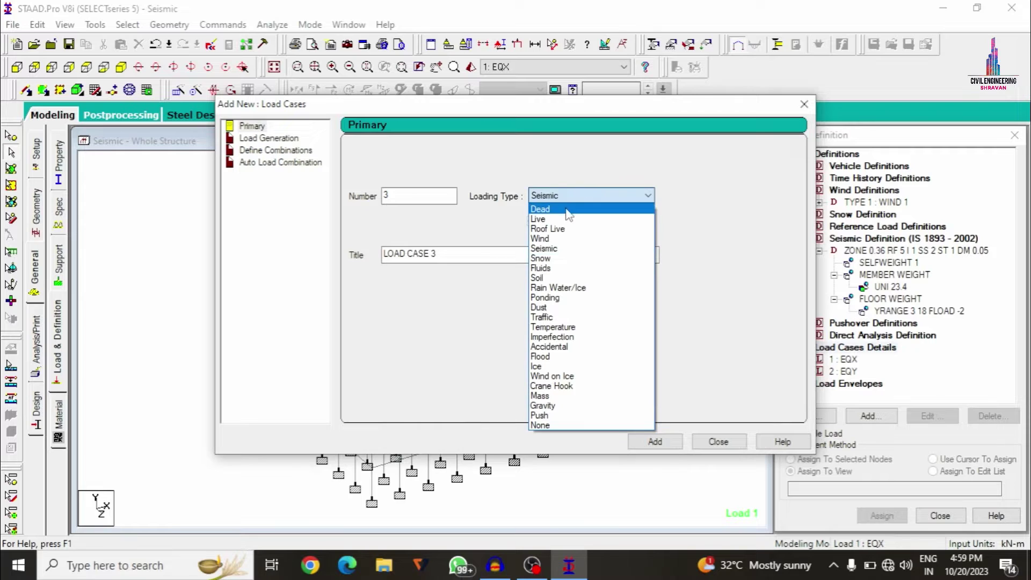
pyautogui.click(539, 239)
pyautogui.moveTo(461, 259); pyautogui.dragTo(382, 255)
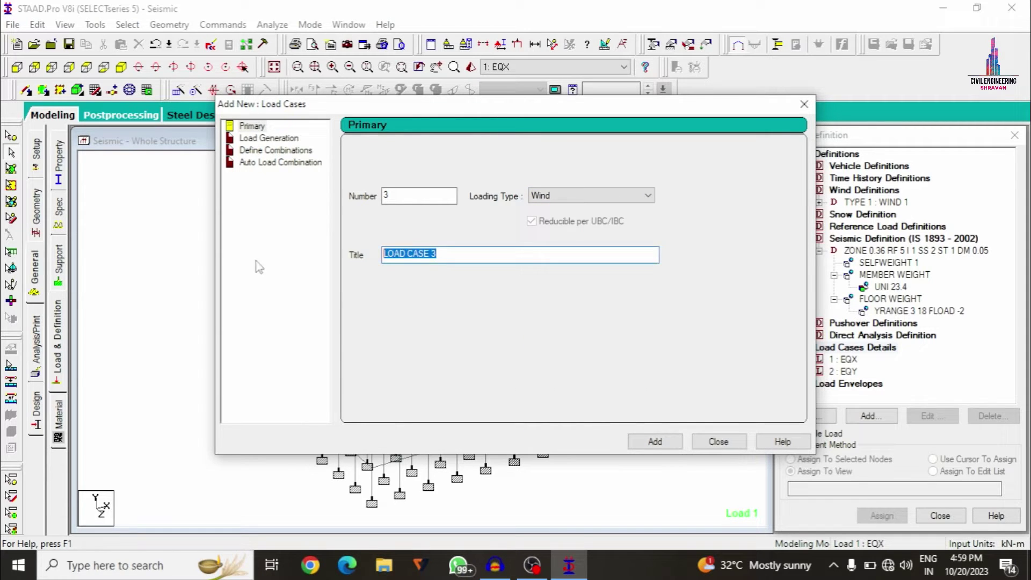
pyautogui.write('WX')
pyautogui.click(654, 441)
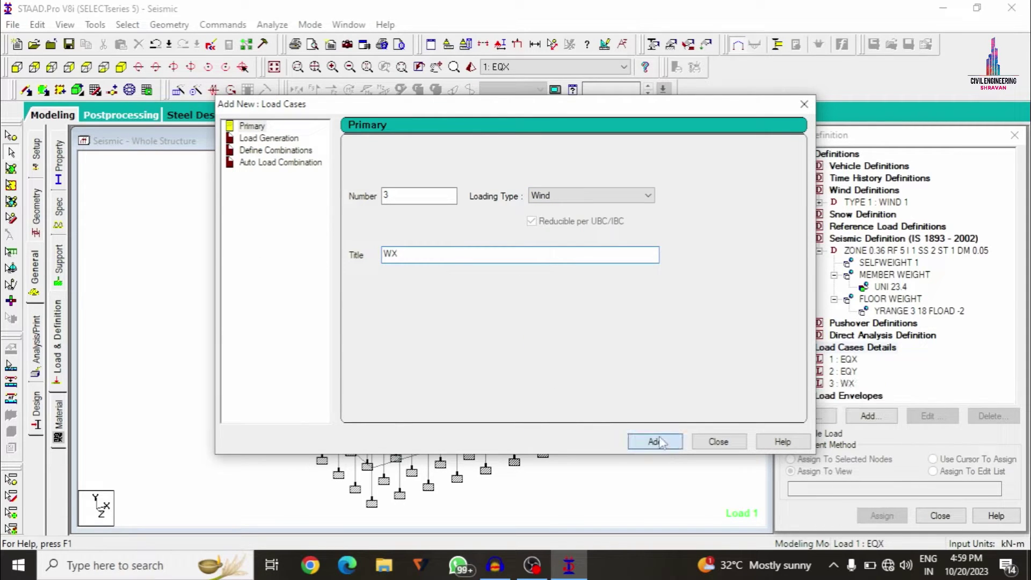
# Add primary load case 4 with loading type Wind and the title WY
pyautogui.moveTo(461, 257); pyautogui.dragTo(257, 250)
pyautogui.write('WY')
pyautogui.press('Return')
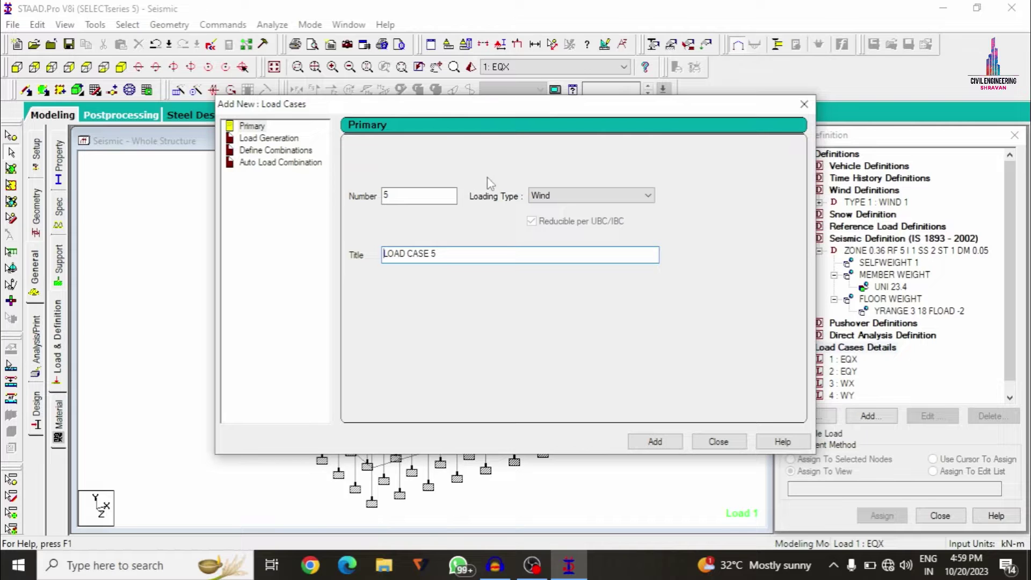
# Add primary load case 5 with loading type Dead and the title DL
pyautogui.click(584, 196)
pyautogui.click(552, 210)
pyautogui.moveTo(526, 255); pyautogui.dragTo(224, 276)
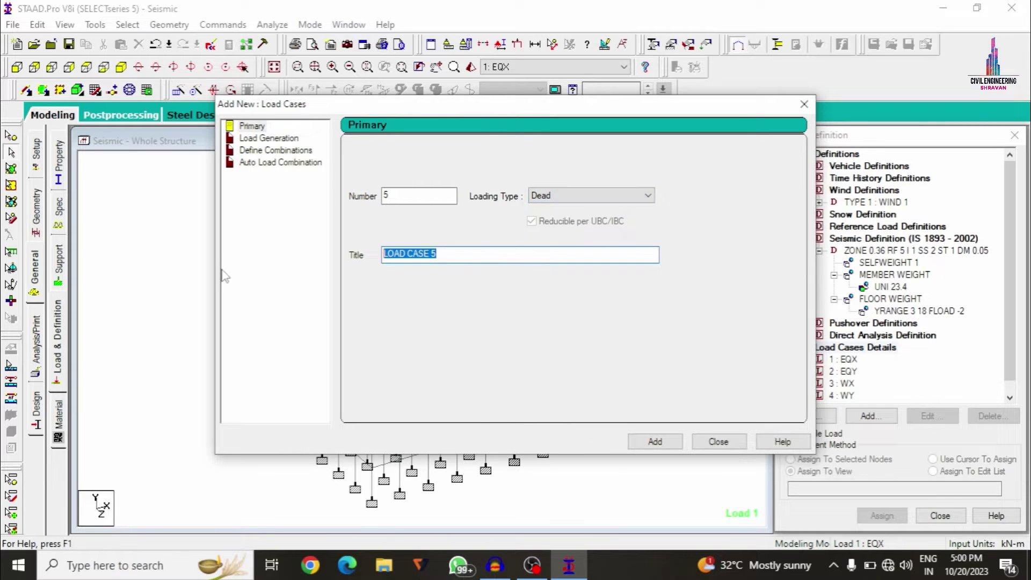
pyautogui.write('DL')
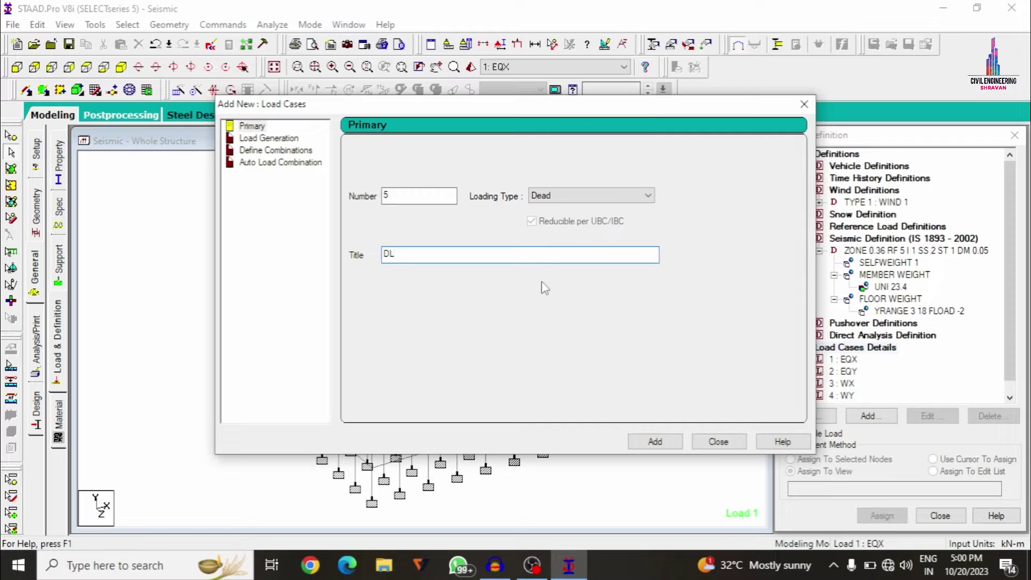
pyautogui.click(654, 441)
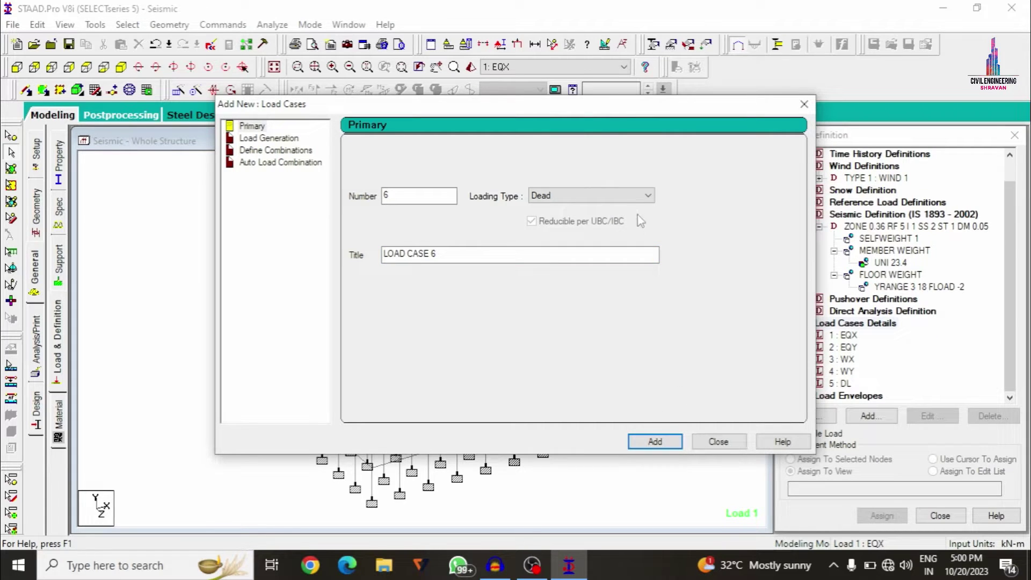
# Add primary load case 6 with loading type Live and the title LL, and finish creating load cases
pyautogui.click(596, 196)
pyautogui.click(548, 216)
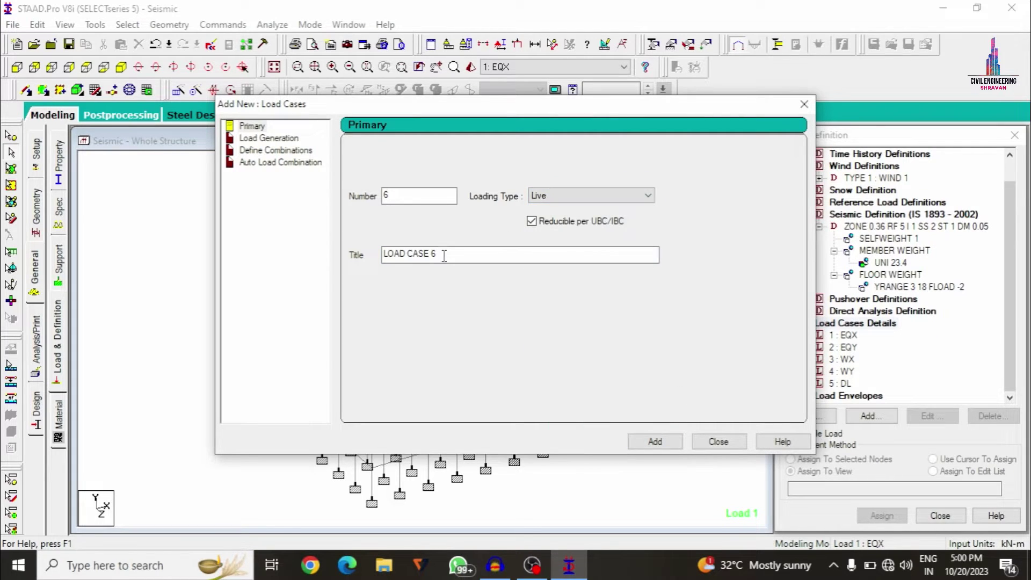
pyautogui.moveTo(444, 255); pyautogui.dragTo(182, 287)
pyautogui.write('LL')
pyautogui.click(675, 443)
pyautogui.click(718, 441)
# Add a seismic load in the X direction with factor 1 to load case EQX
pyautogui.click(860, 324)
pyautogui.click(858, 335)
pyautogui.click(867, 416)
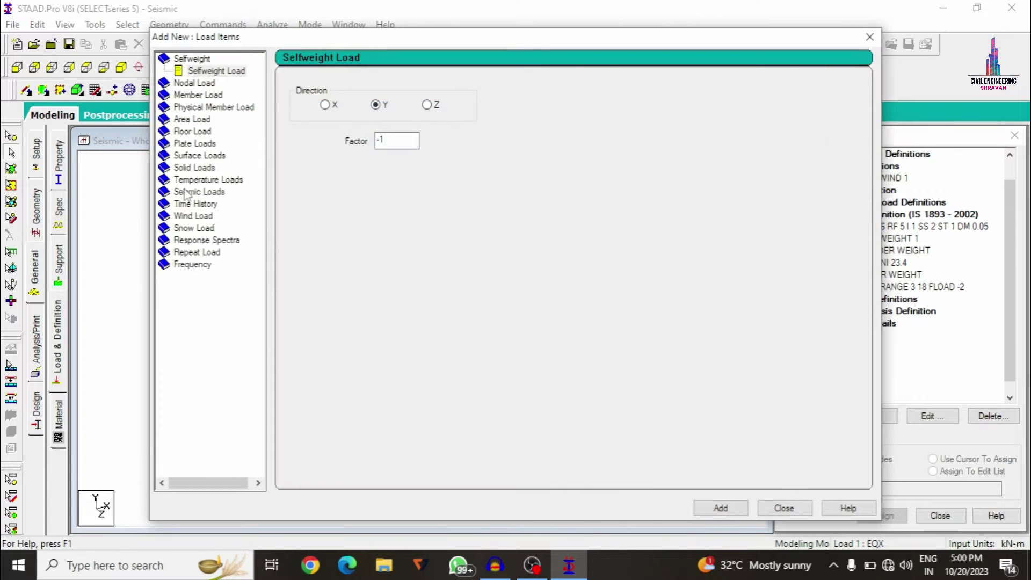
pyautogui.click(186, 192)
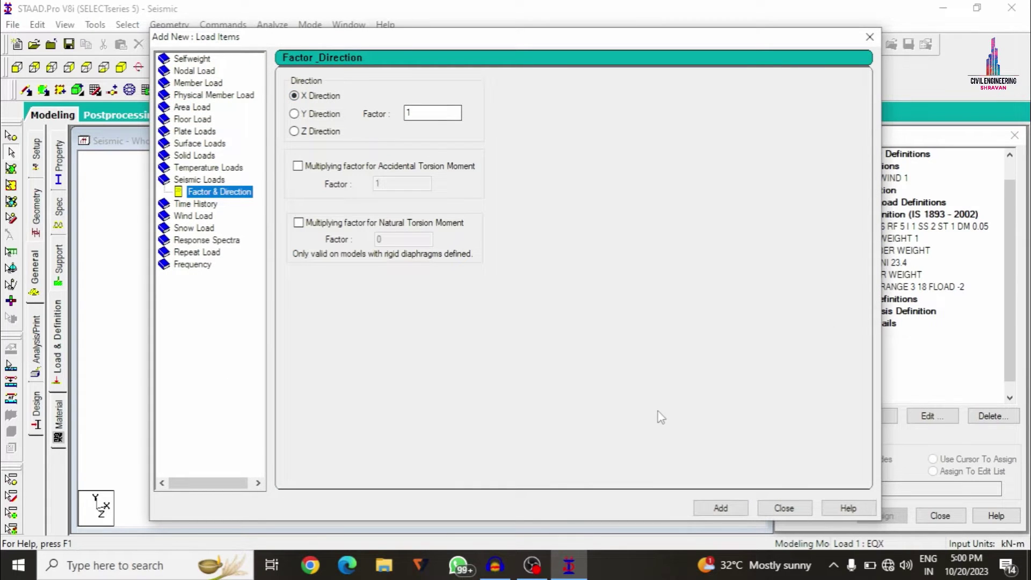
pyautogui.click(743, 507)
pyautogui.click(782, 509)
# Add a seismic load in the Z direction with factor 1 to load case EQY
pyautogui.click(840, 359)
pyautogui.click(867, 416)
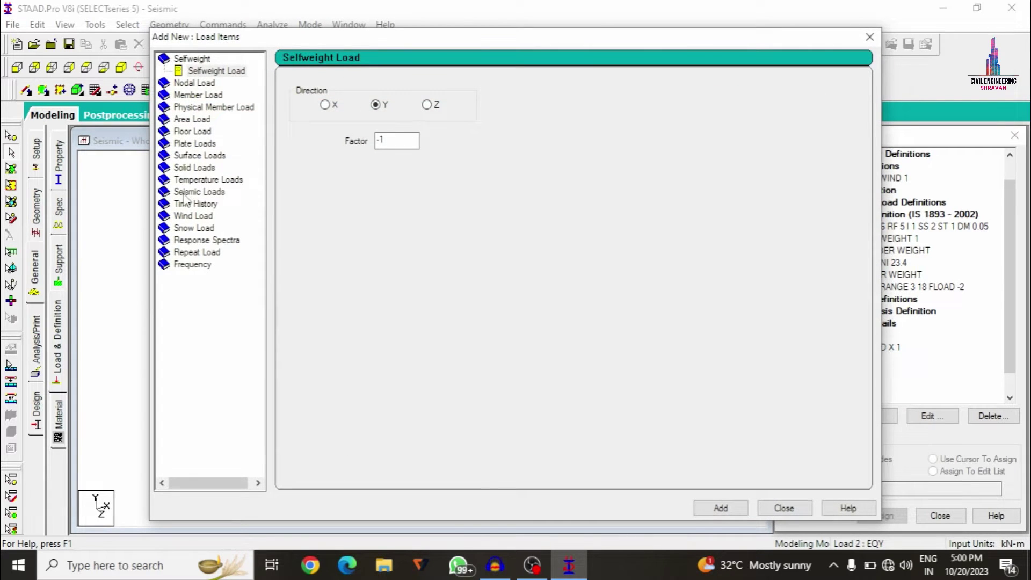
pyautogui.click(183, 192)
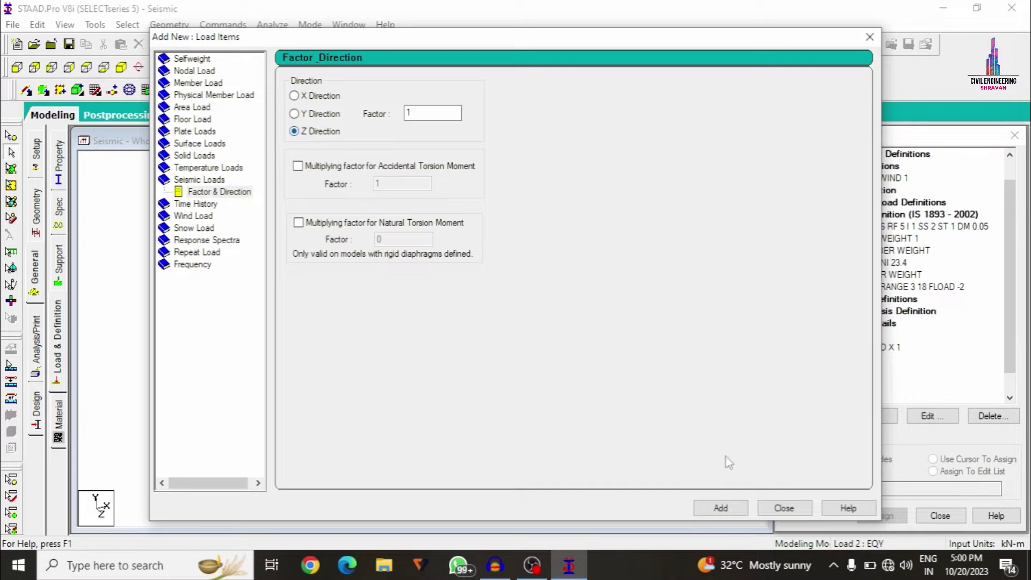
pyautogui.click(718, 508)
pyautogui.click(781, 508)
# Add two type 1 wind loads on the X windward face to load case WX, with factors 1 and -1
pyautogui.click(843, 383)
pyautogui.click(869, 416)
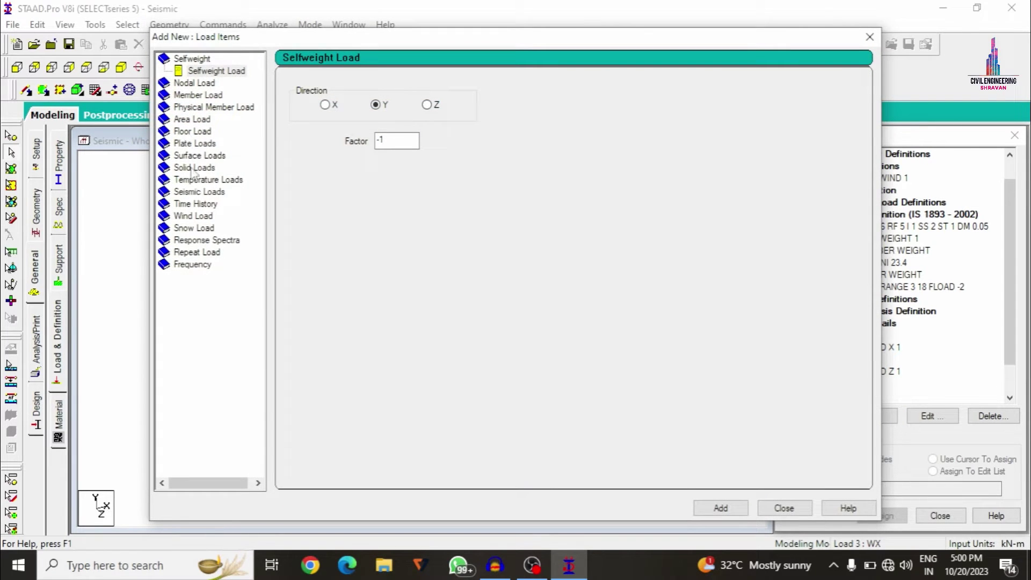
pyautogui.click(188, 216)
pyautogui.click(370, 95)
pyautogui.click(367, 106)
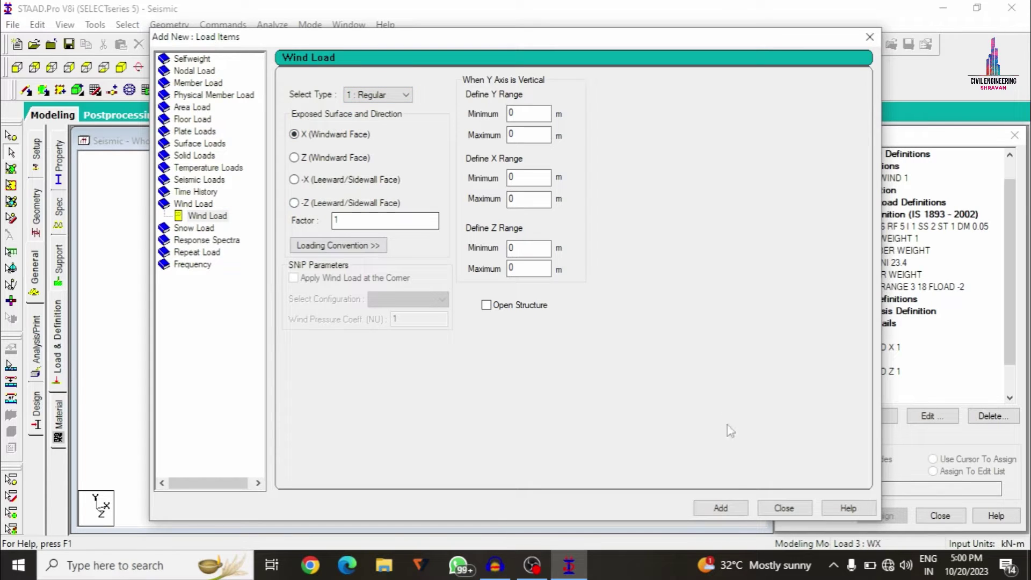
pyautogui.click(714, 508)
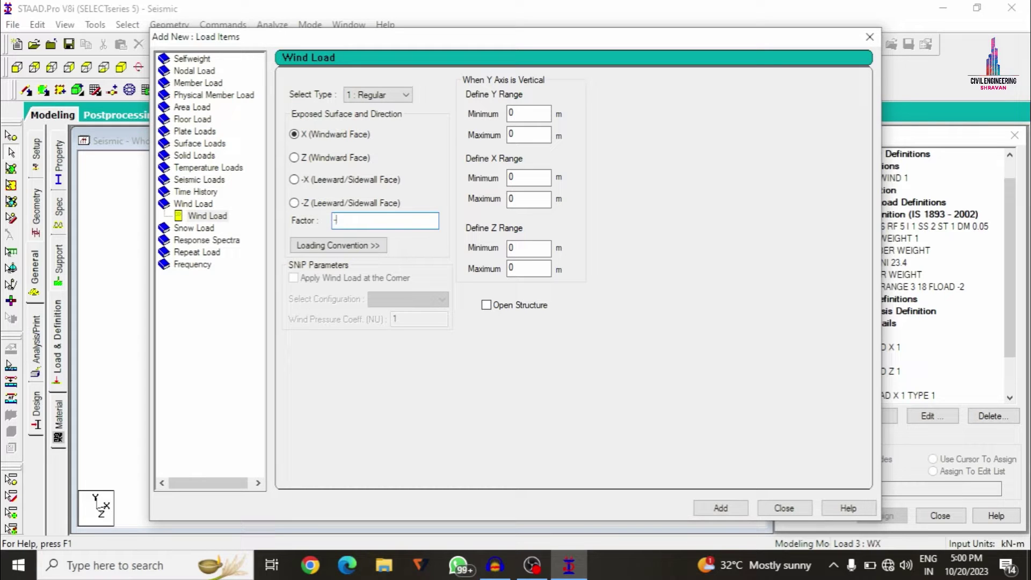
pyautogui.write('-1')
pyautogui.press('Return')
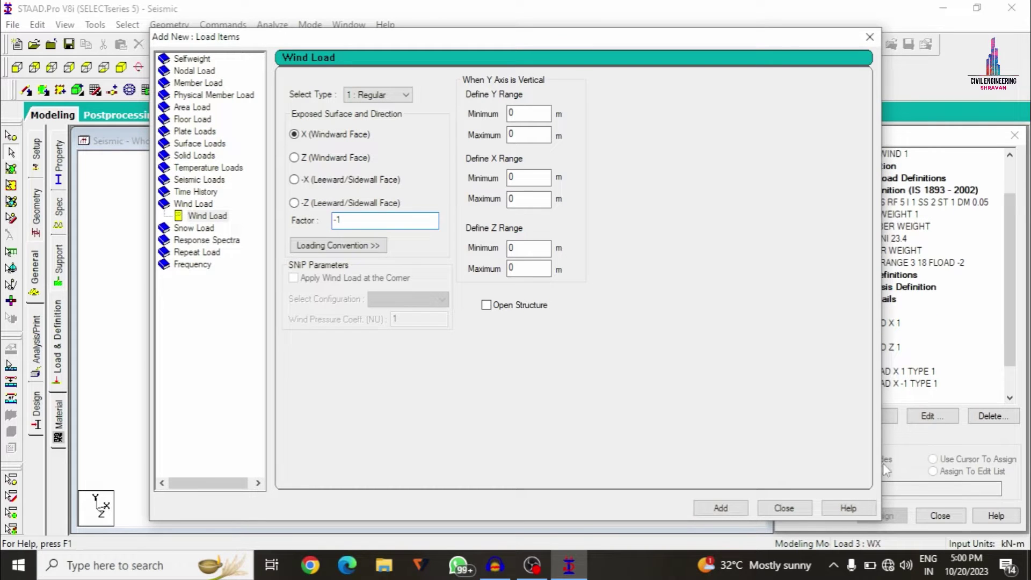
pyautogui.click(784, 508)
# Add two type 1 wind loads on the Z windward face to load case WY, with factors 1 and -1
pyautogui.click(842, 396)
pyautogui.click(861, 416)
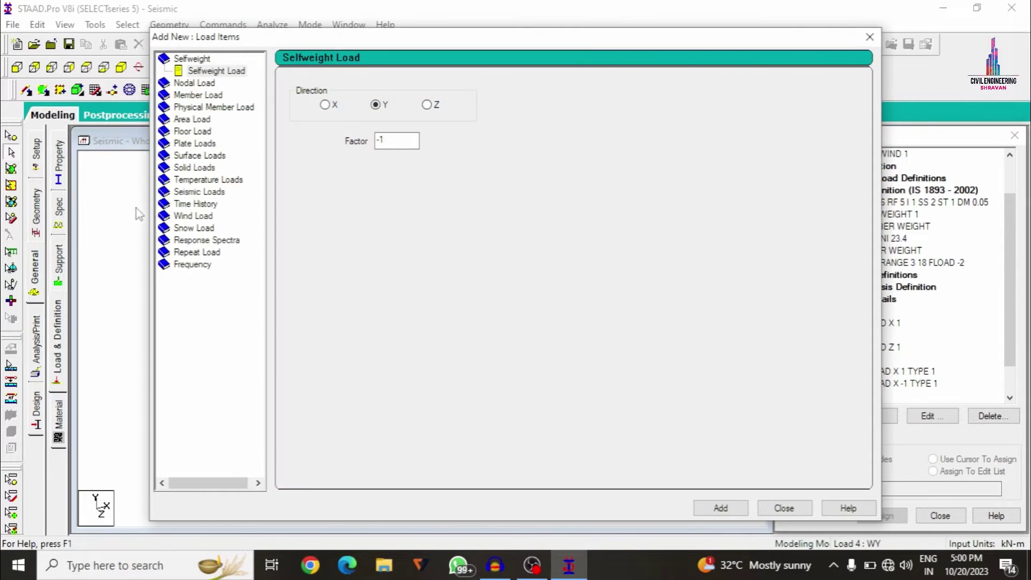
pyautogui.click(192, 215)
pyautogui.click(294, 157)
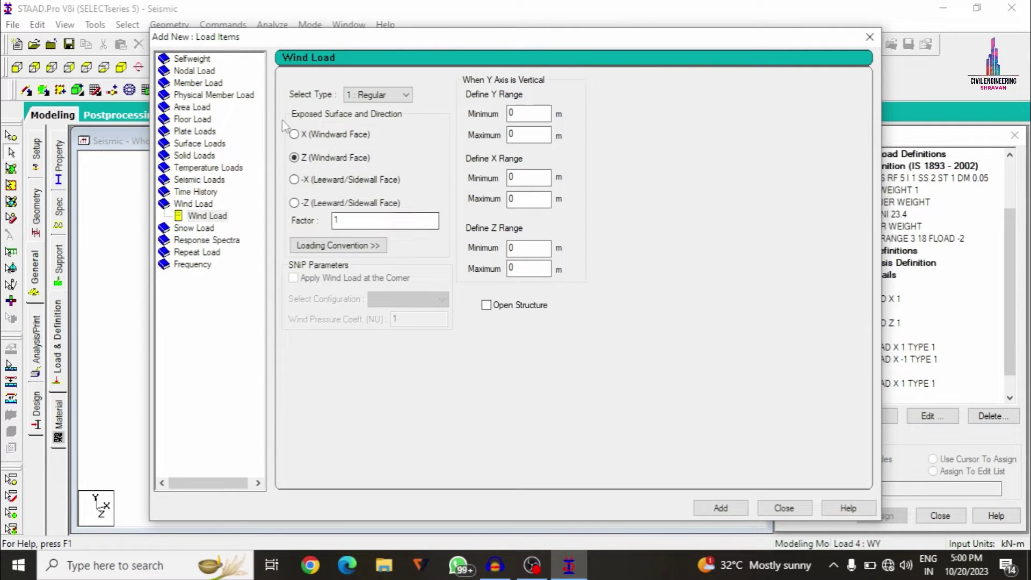
pyautogui.click(718, 507)
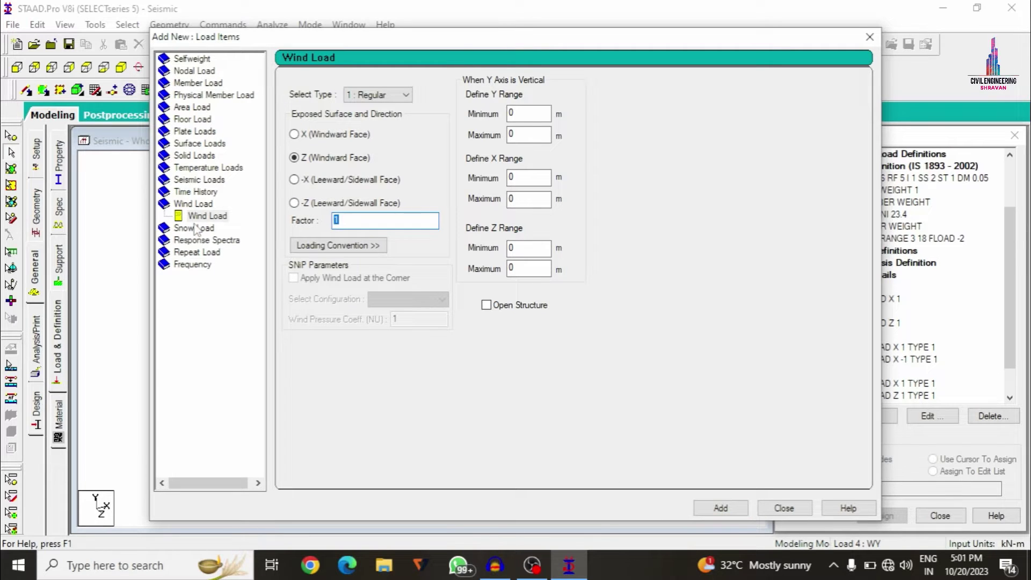
pyautogui.write('-1')
pyautogui.click(720, 507)
pyautogui.click(783, 508)
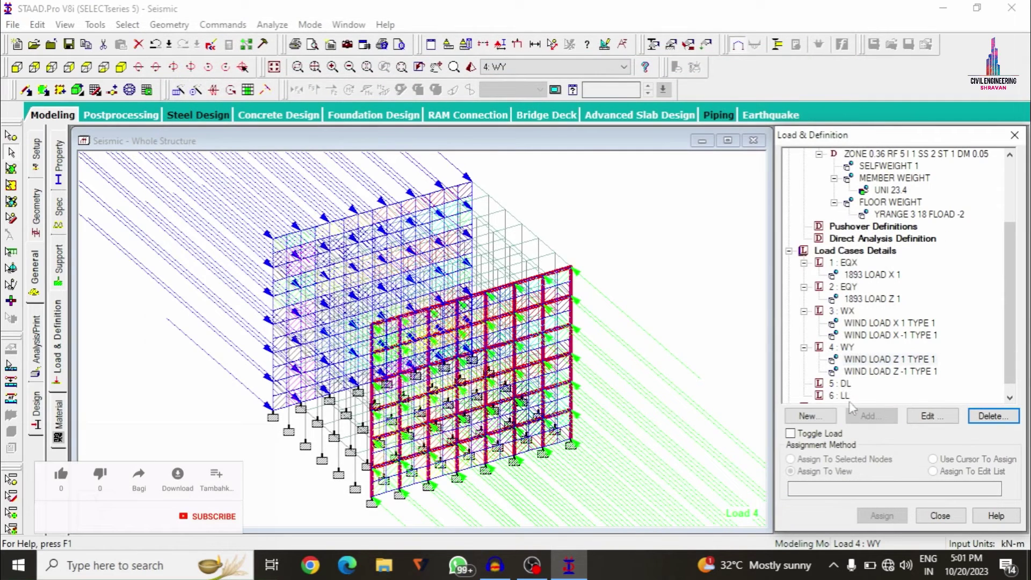
# Add a selfweight load in the Y direction with factor -1 to load case DL
pyautogui.click(841, 383)
pyautogui.click(871, 416)
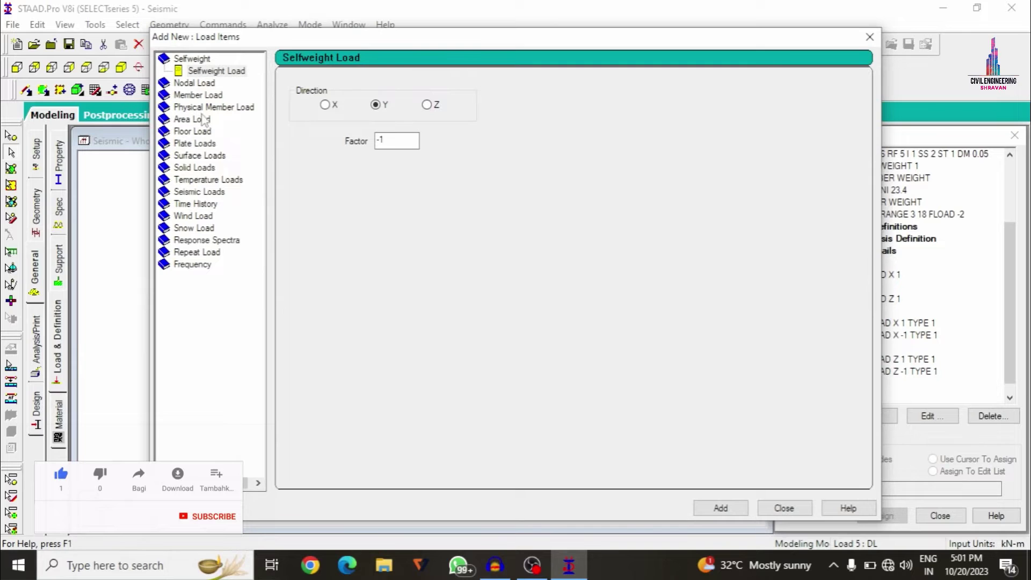
pyautogui.click(717, 507)
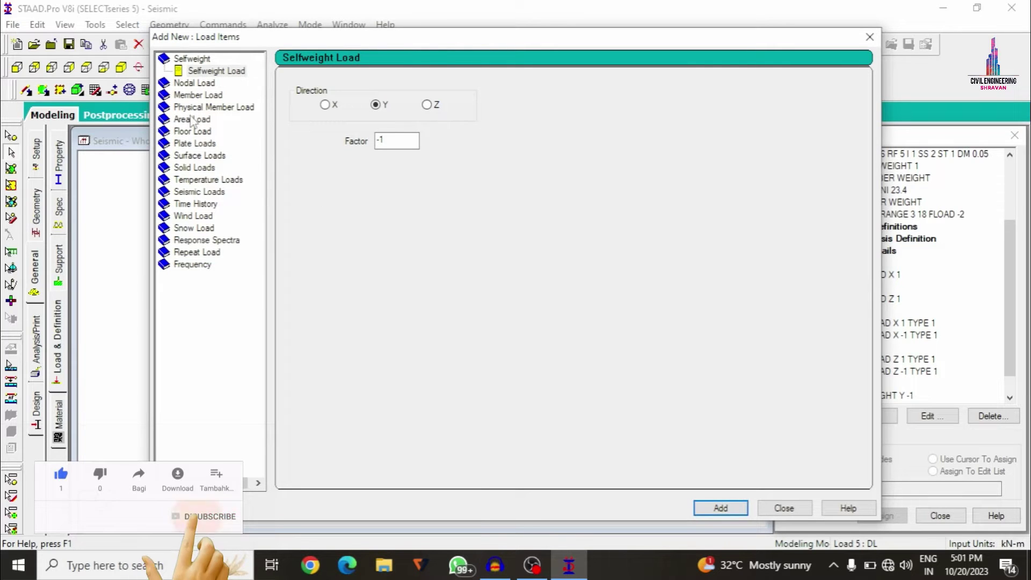
# Add a uniform member force of -24.3 kN/m in the GY direction to load case DL
pyautogui.click(192, 95)
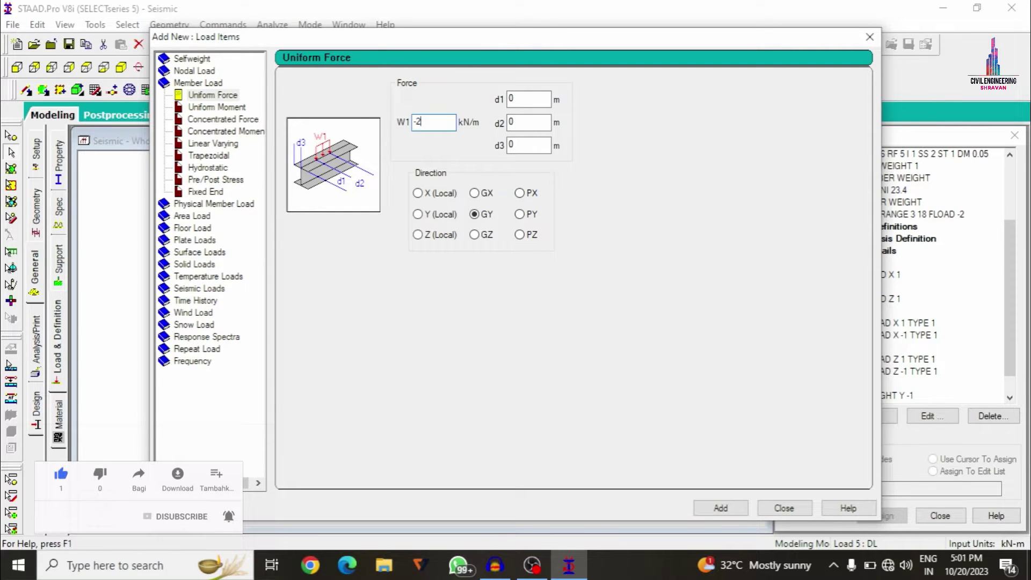
pyautogui.write('-24.3')
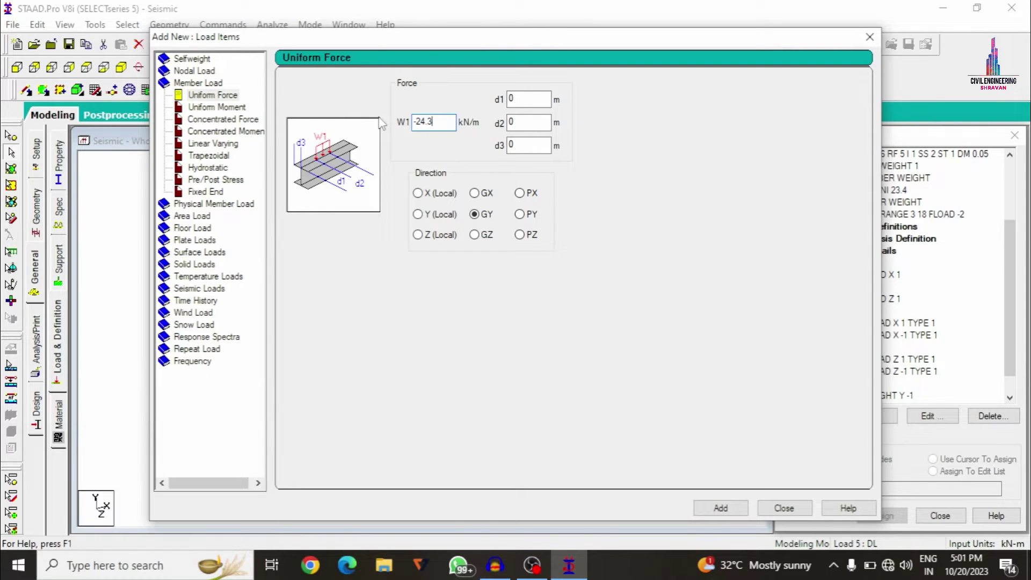
pyautogui.click(719, 508)
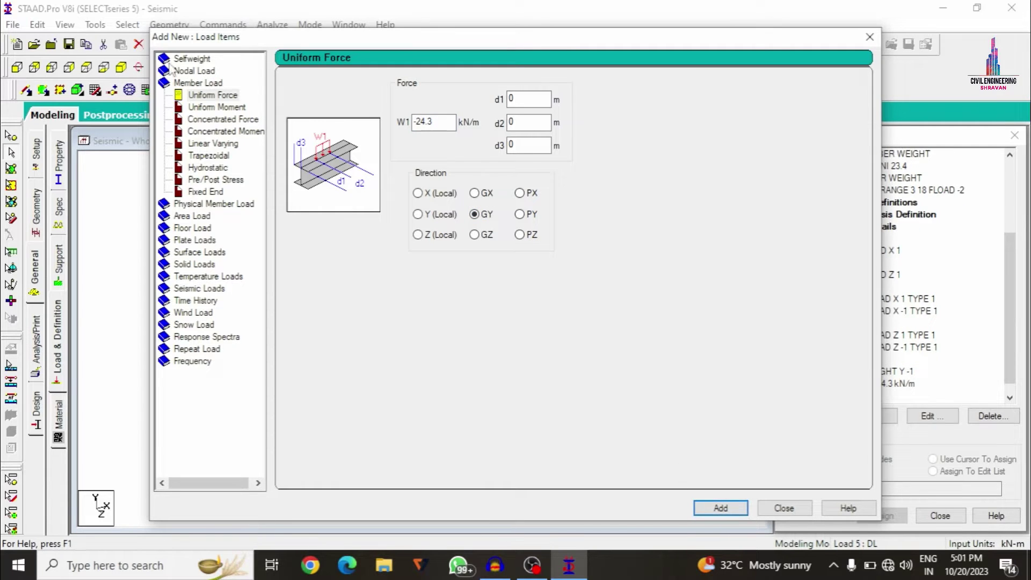
# Add a floor load of -2 kN/m2 in global Y to load case DL, for the Y range 3 to 18 m
pyautogui.click(192, 228)
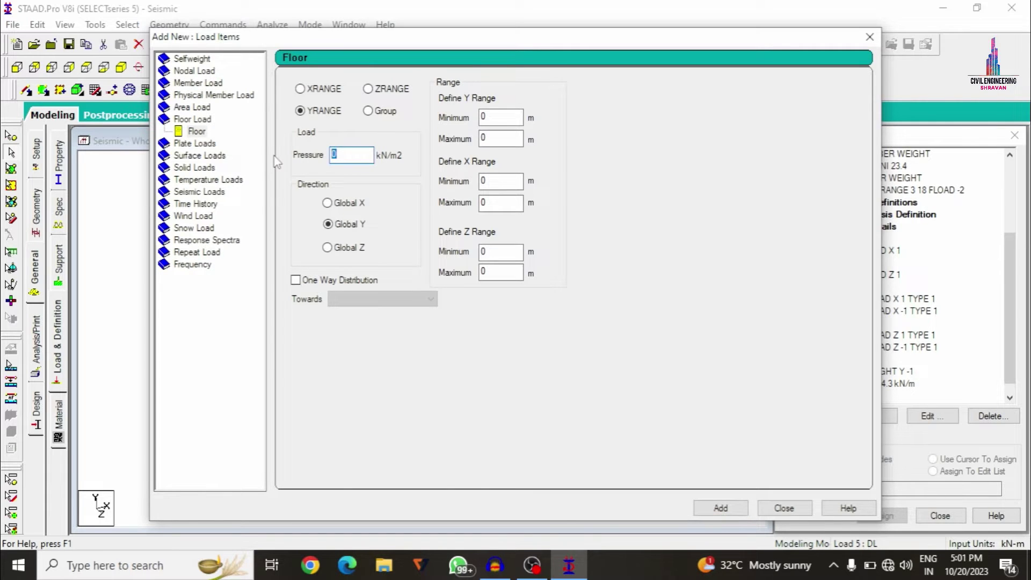
pyautogui.write('-2')
pyautogui.click(720, 508)
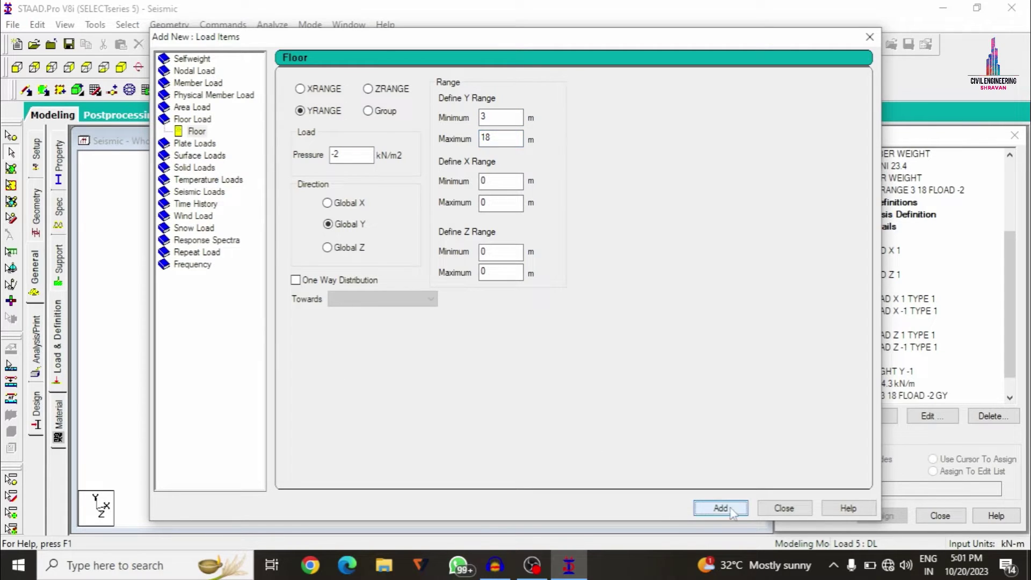
pyautogui.click(782, 508)
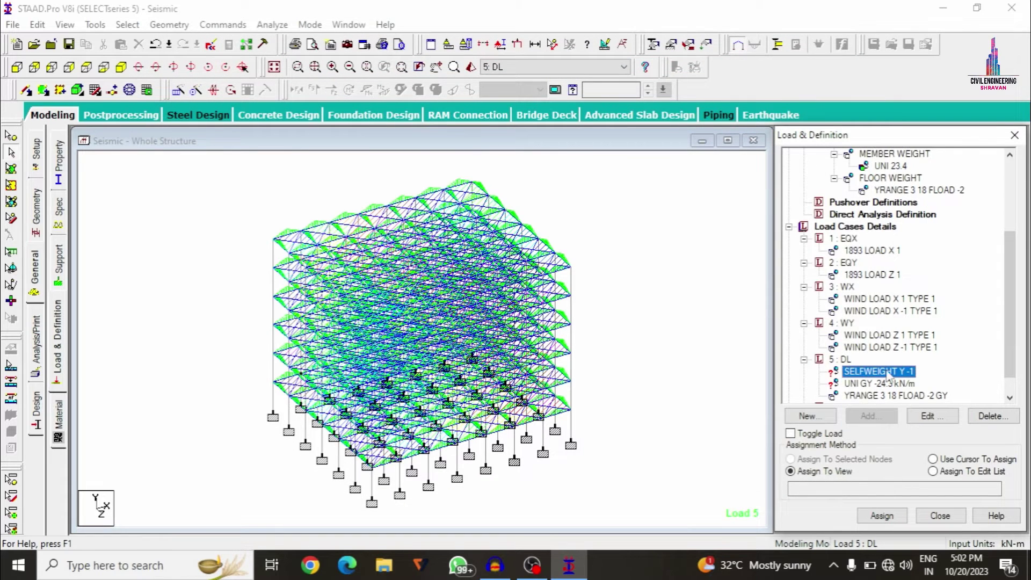
# Assign the selfweight load of load case DL to the whole structure in view
pyautogui.click(881, 515)
pyautogui.click(925, 368)
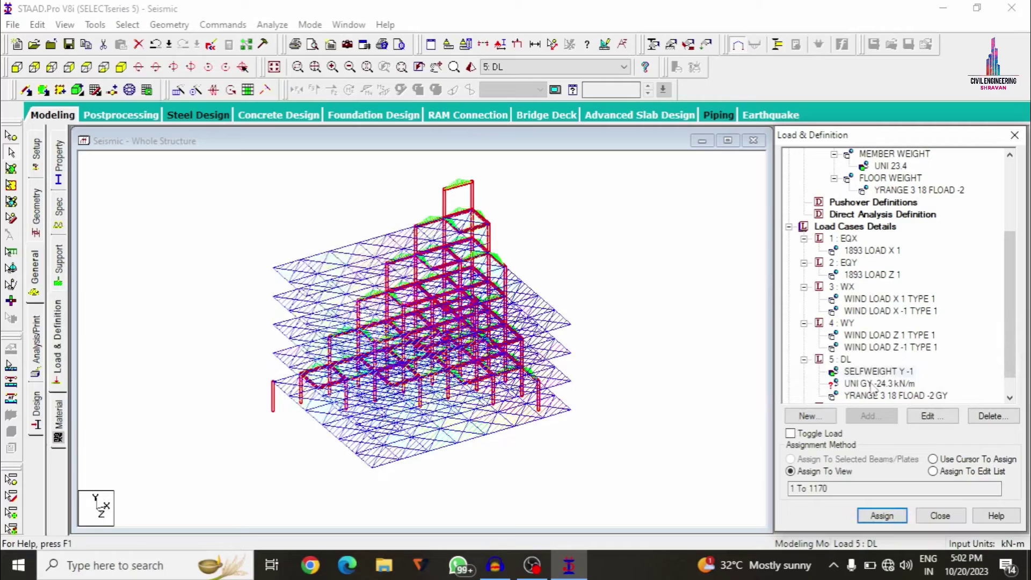
# Assign the -24.3 kN/m uniform member force of load case DL to all beams parallel to X and Z
pyautogui.click(853, 383)
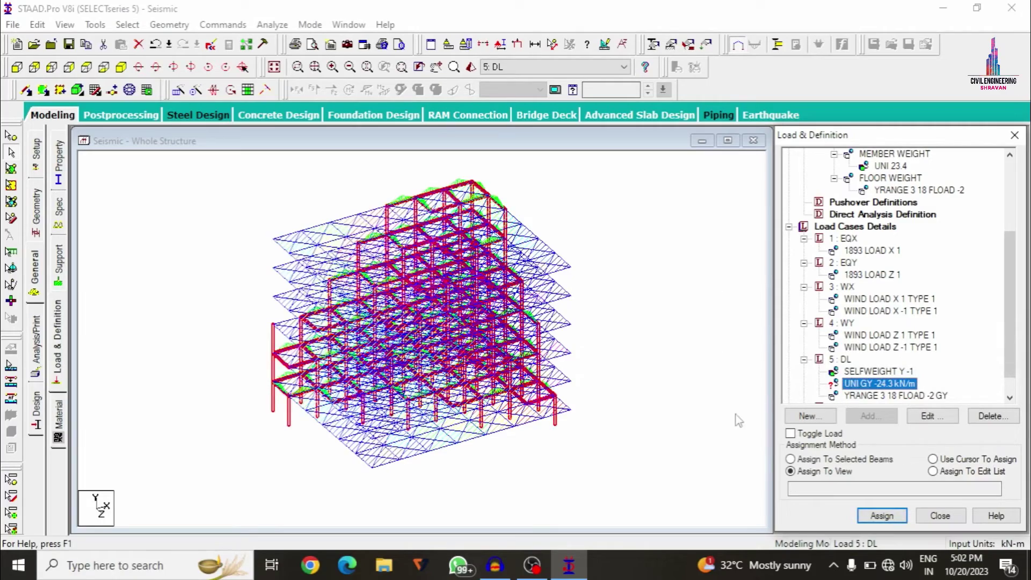
pyautogui.click(738, 419)
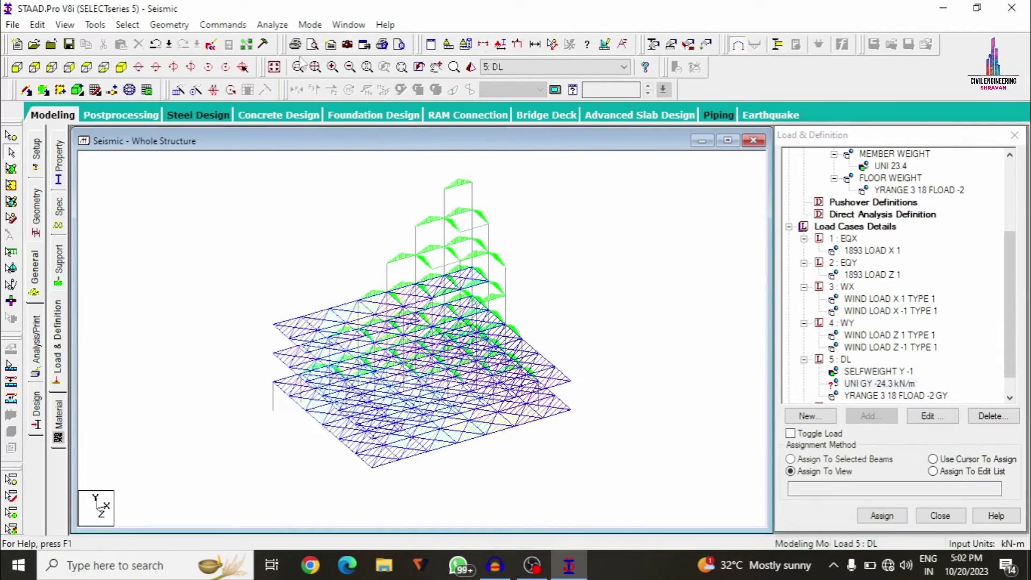
pyautogui.click(127, 25)
pyautogui.moveTo(268, 295)
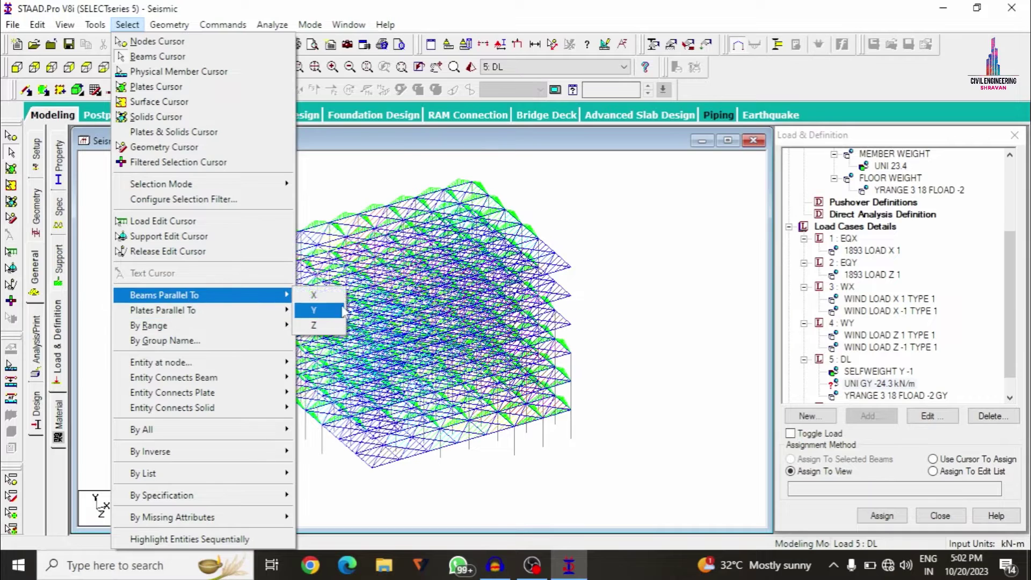
pyautogui.click(317, 295)
pyautogui.click(127, 25)
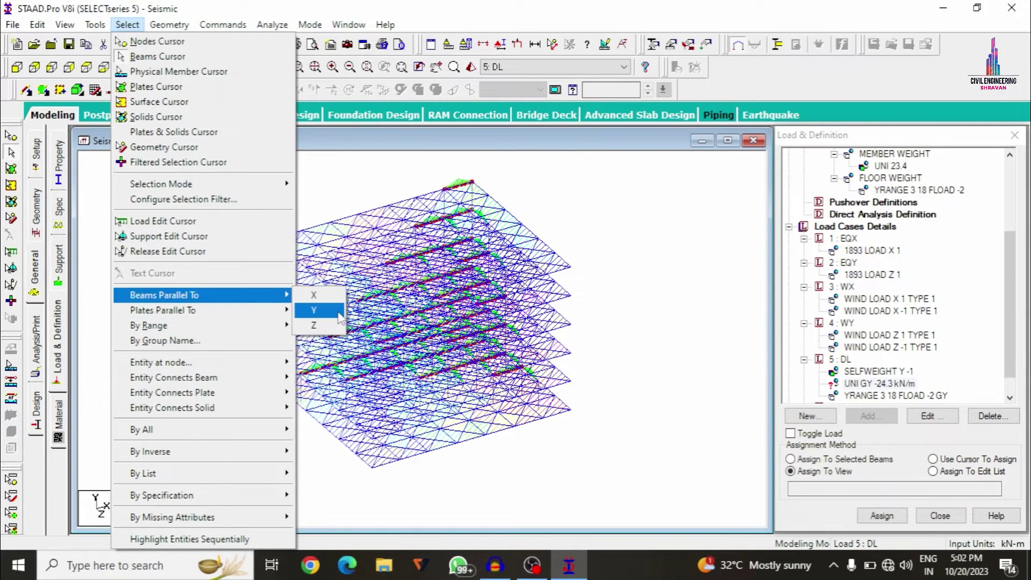
pyautogui.click(322, 327)
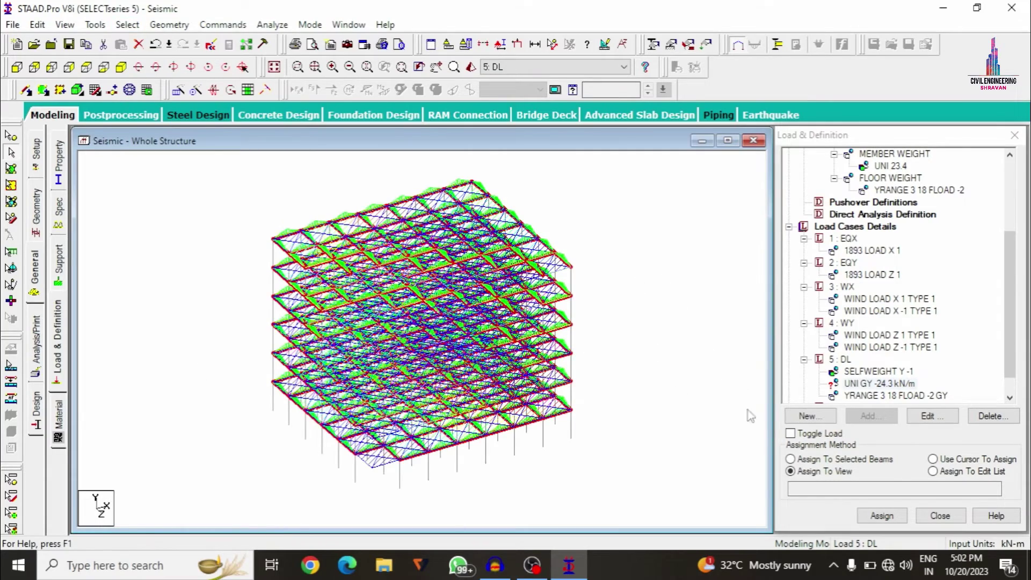
pyautogui.click(827, 459)
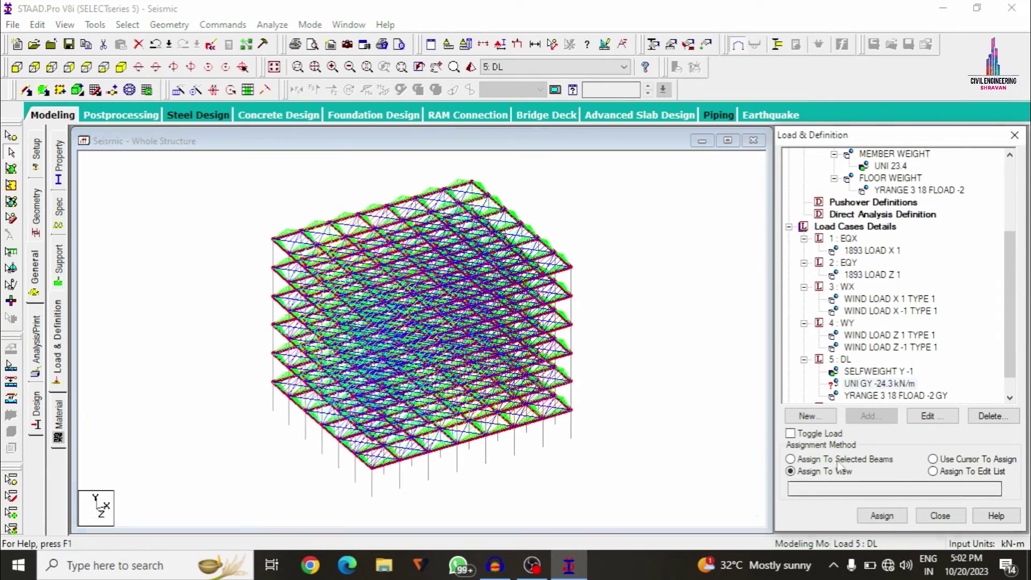
pyautogui.click(880, 515)
# Add a floor load of -3 kN/m2 in global Y to load case LL for the Y range 3 to 18 m, accepting the auto save
pyautogui.click(923, 369)
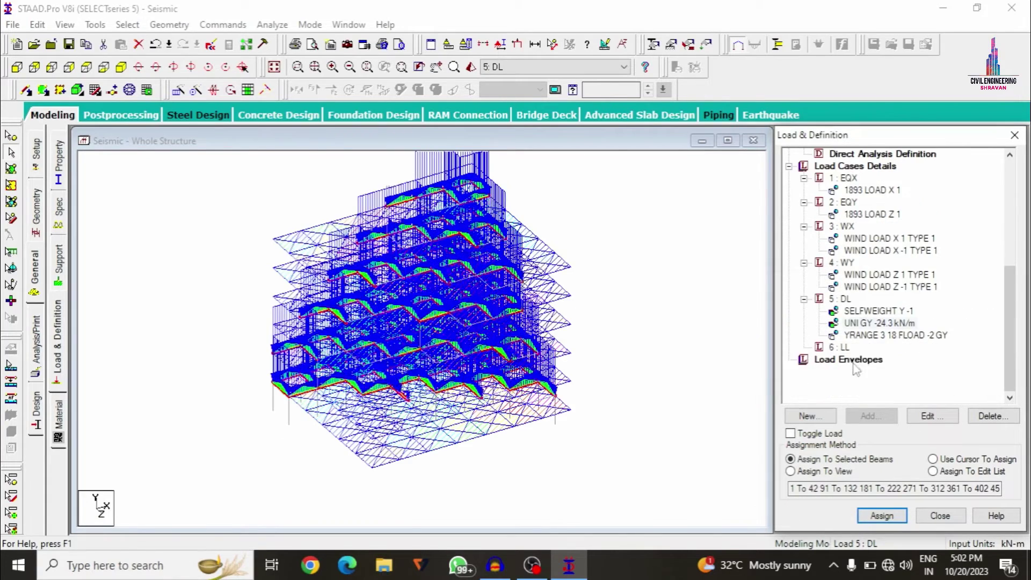
pyautogui.click(839, 347)
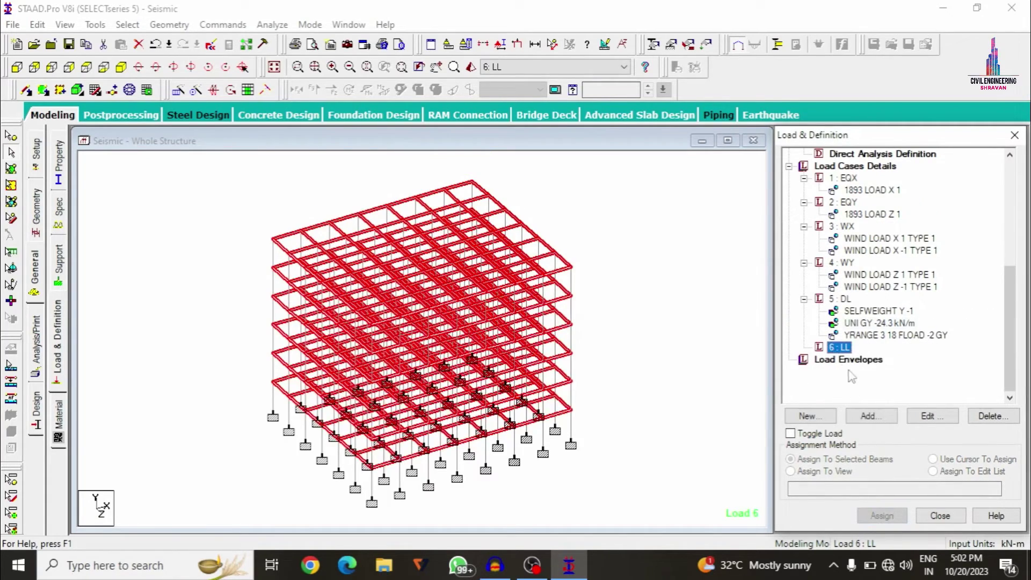
pyautogui.press('Return')
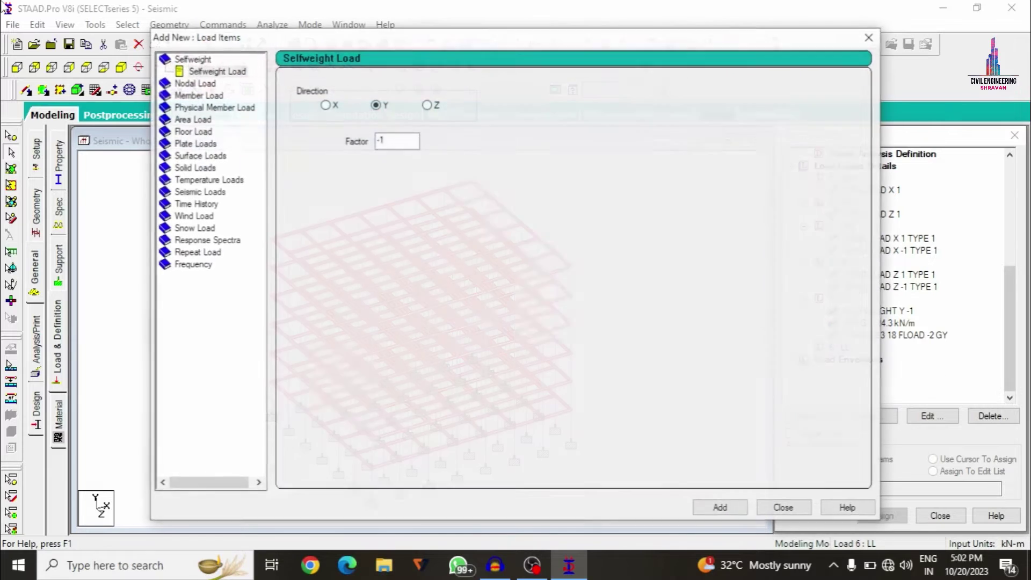
pyautogui.click(184, 132)
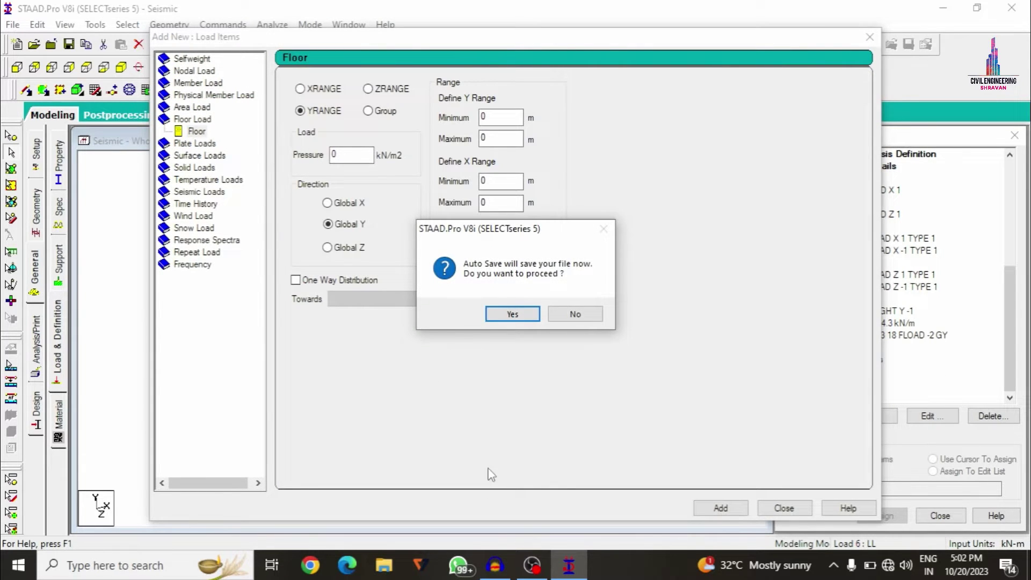
pyautogui.click(511, 314)
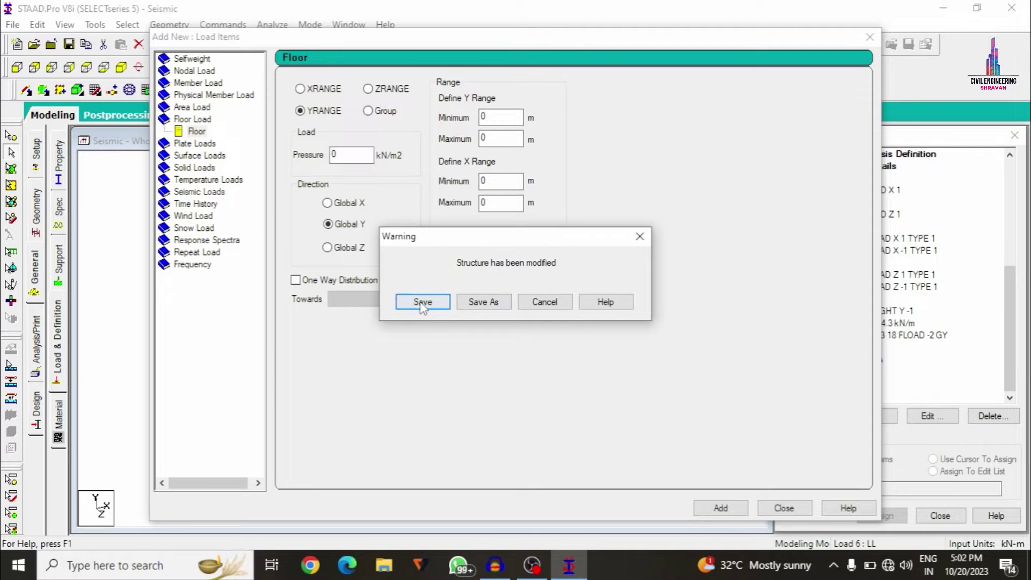
pyautogui.click(421, 302)
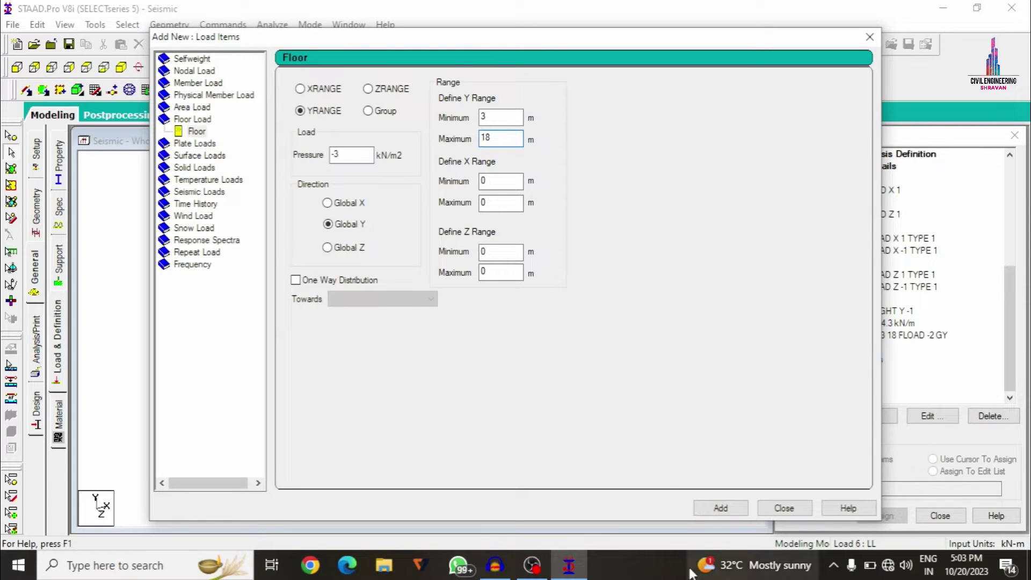
pyautogui.click(717, 507)
pyautogui.click(784, 508)
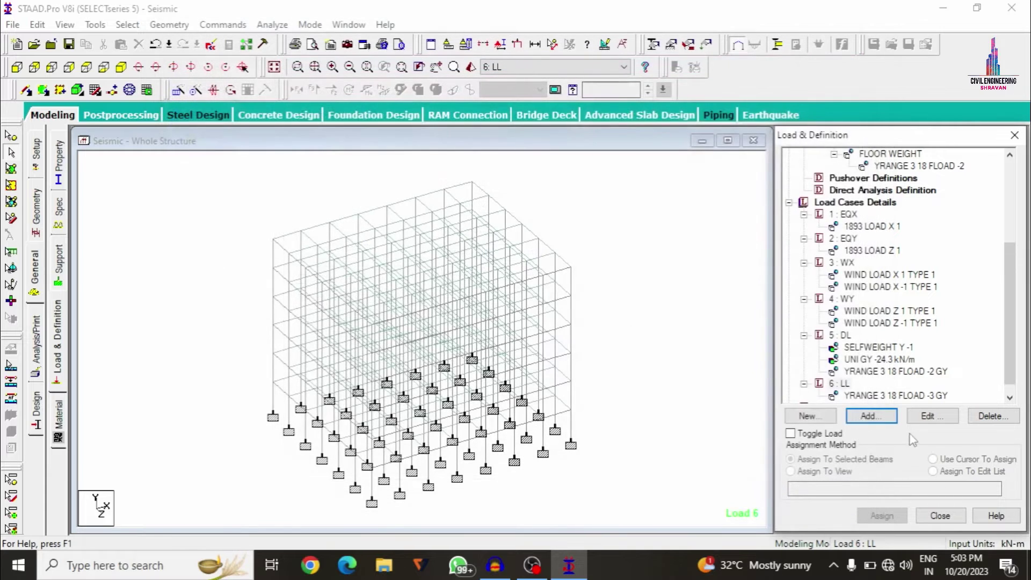
# Generate automatic load combinations for the Indian Code, Genral_Structures category, and add them all to the load cases
pyautogui.scroll(-1, 880, 343)
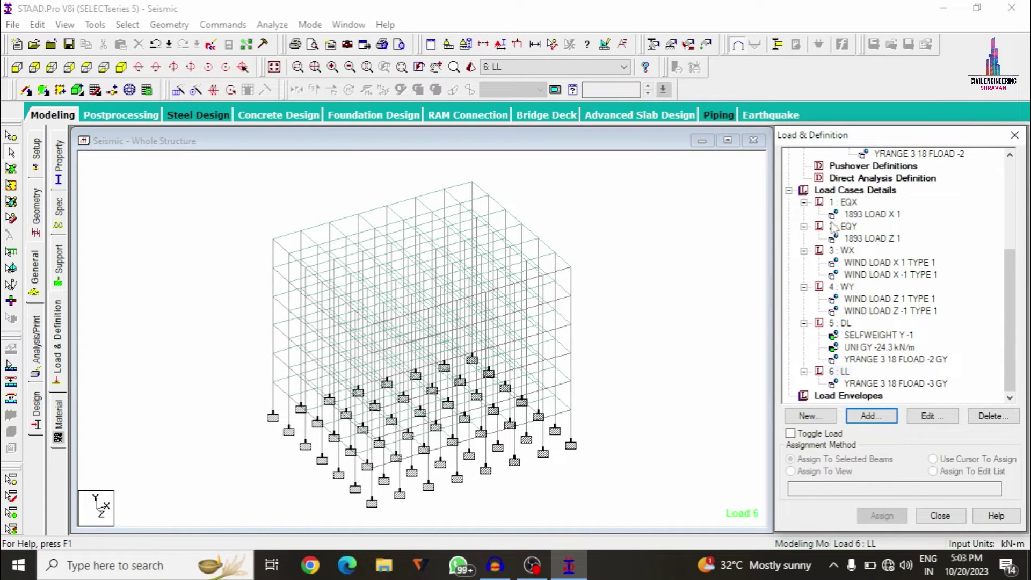
pyautogui.click(840, 191)
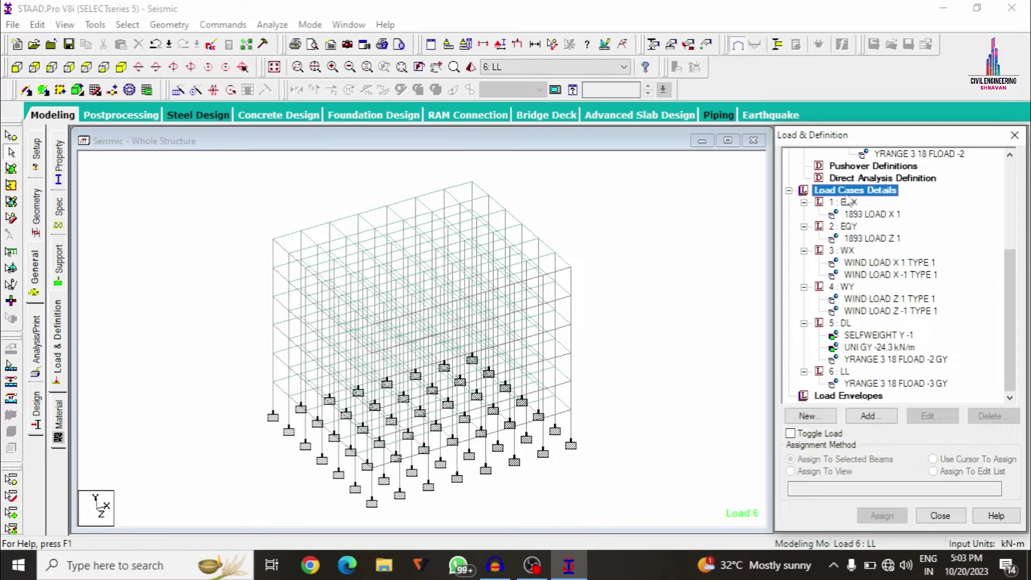
pyautogui.click(870, 416)
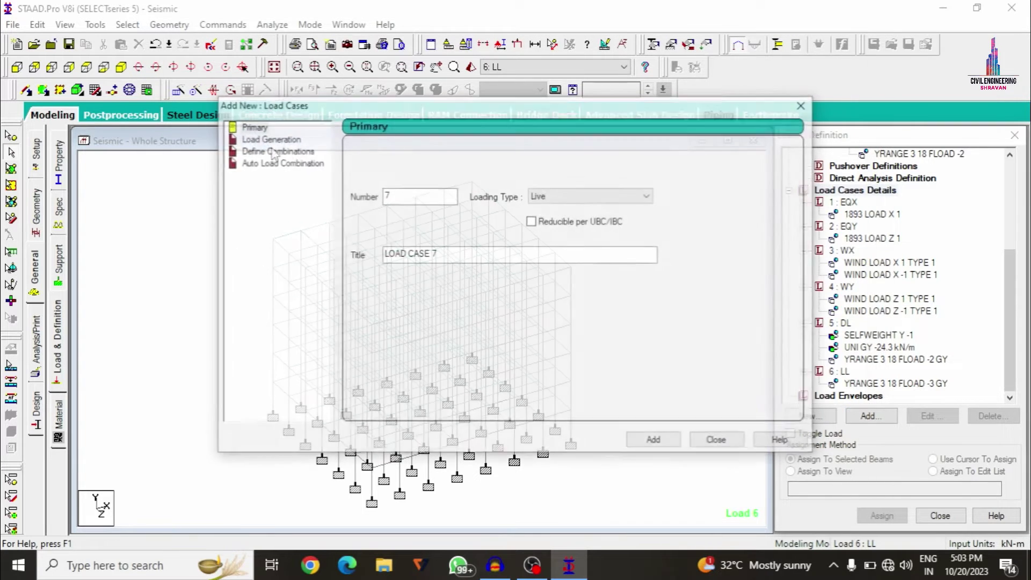
pyautogui.click(258, 162)
pyautogui.click(520, 153)
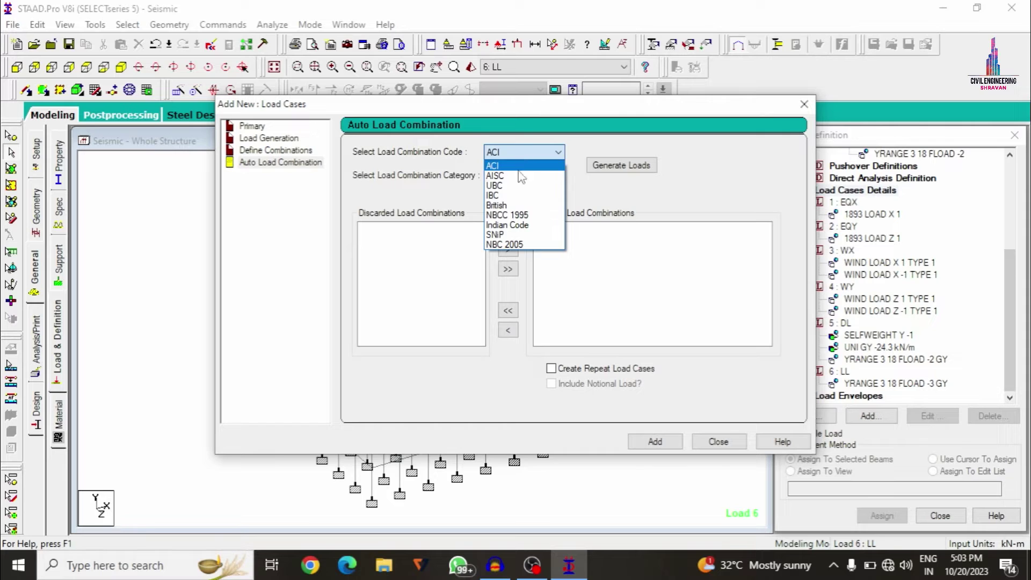
pyautogui.click(514, 225)
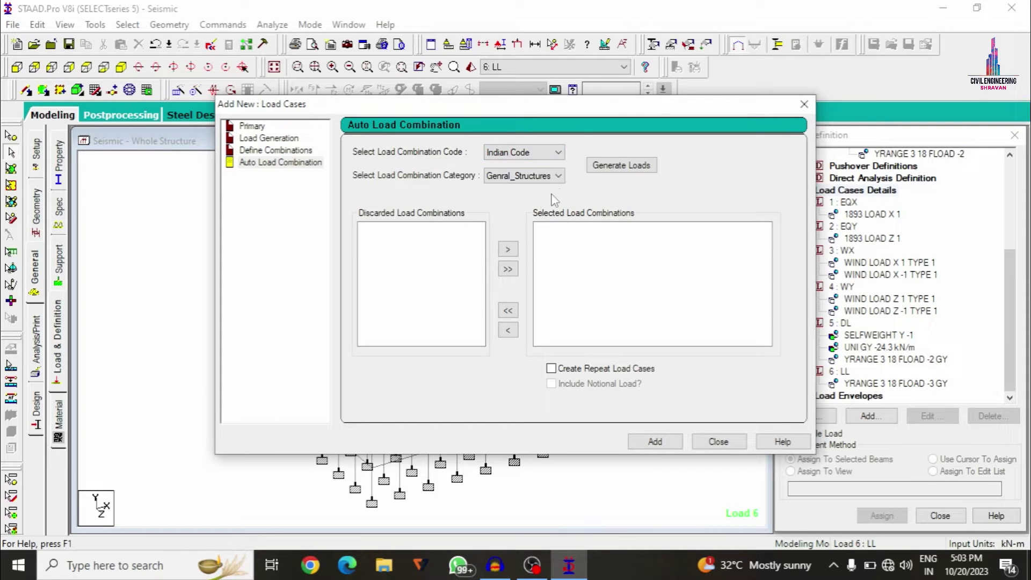
pyautogui.click(538, 177)
pyautogui.click(539, 183)
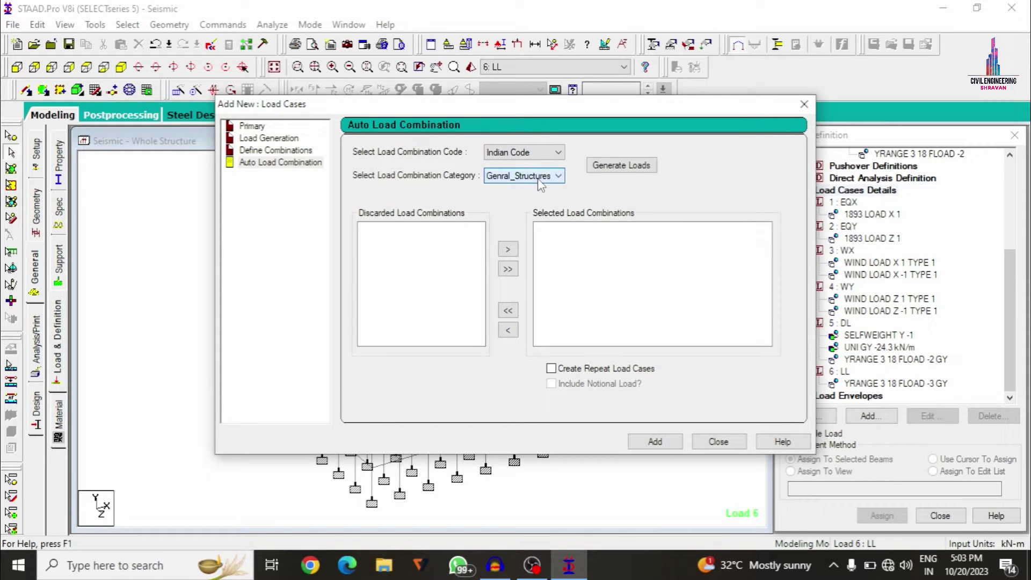
pyautogui.click(639, 165)
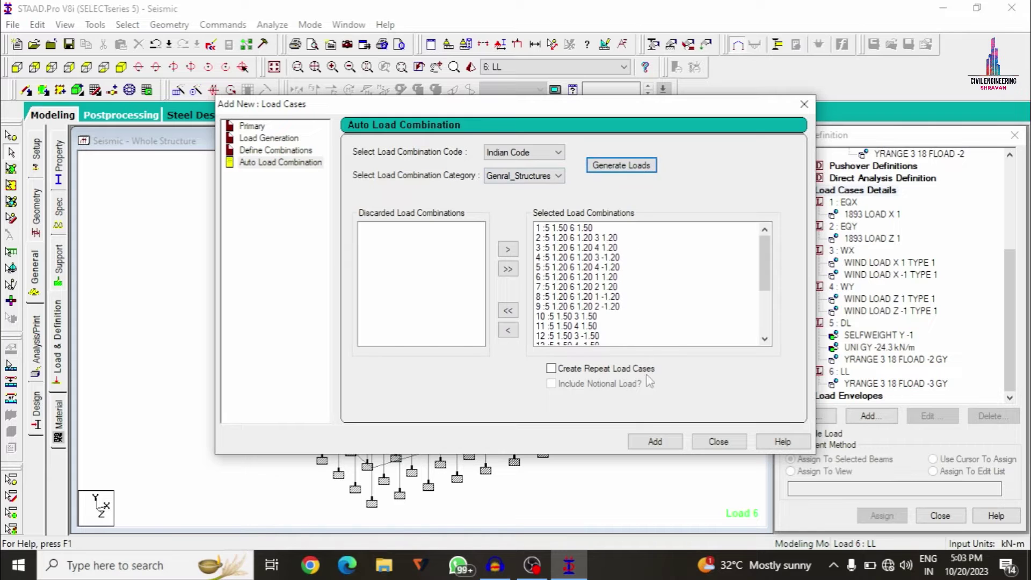
pyautogui.click(655, 442)
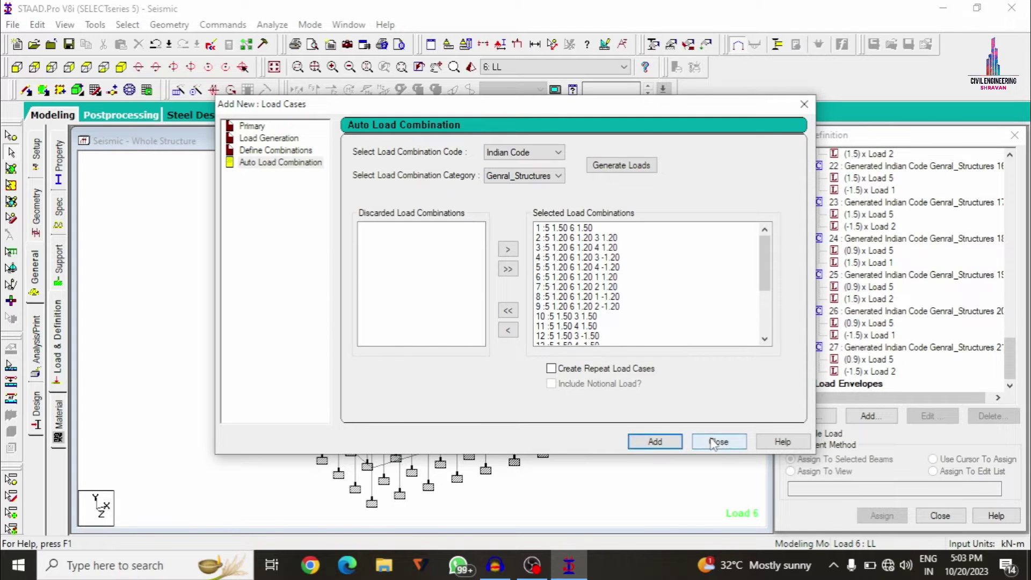
pyautogui.click(712, 441)
pyautogui.scroll(5, 889, 292)
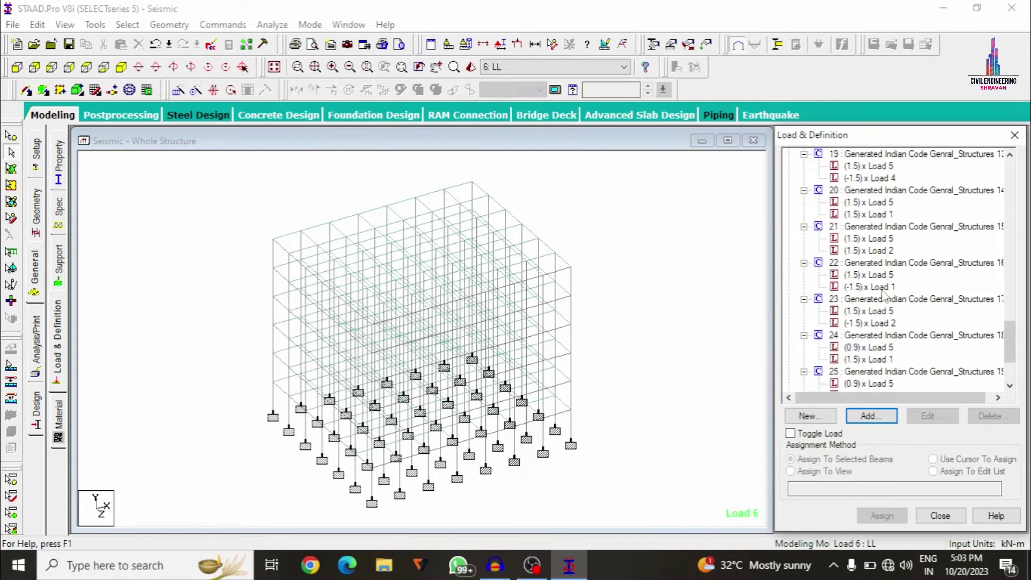
pyautogui.scroll(5, 883, 294)
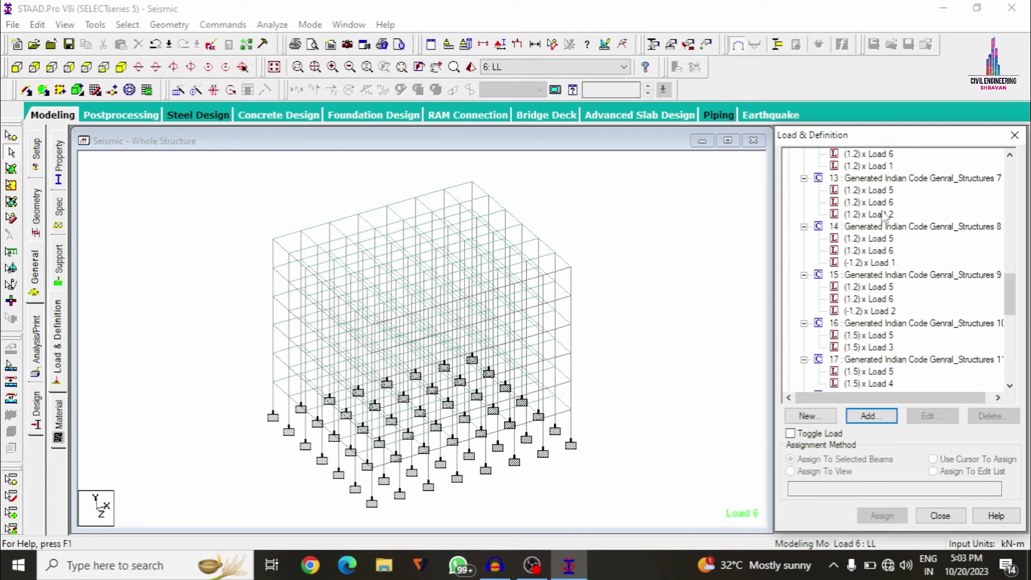
# Add a Perform Analysis command with the No Print option
pyautogui.click(35, 339)
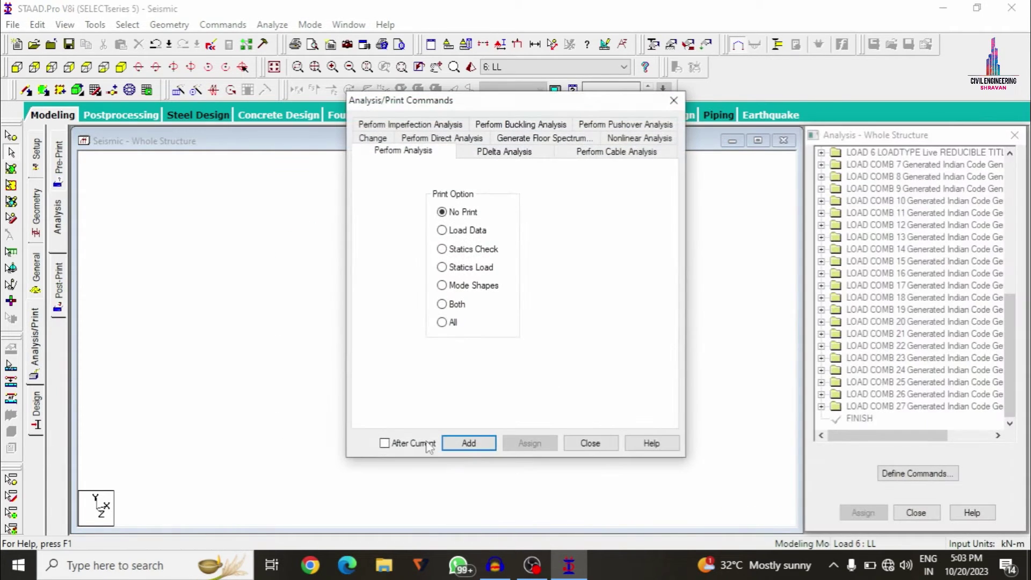
pyautogui.click(467, 443)
pyautogui.click(570, 440)
# Save the modified structure and run the analysis
pyautogui.click(272, 25)
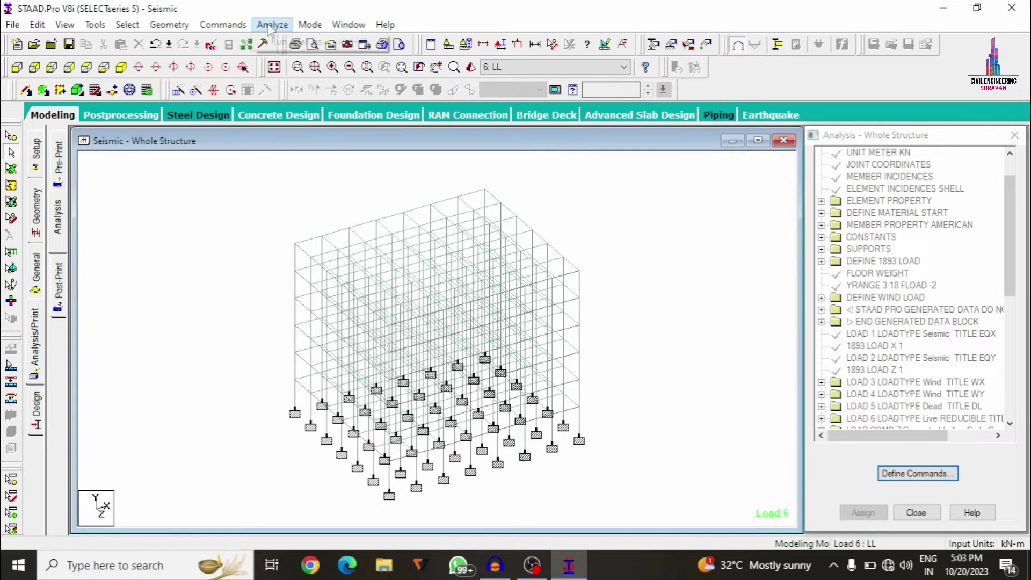
pyautogui.click(284, 40)
pyautogui.click(424, 301)
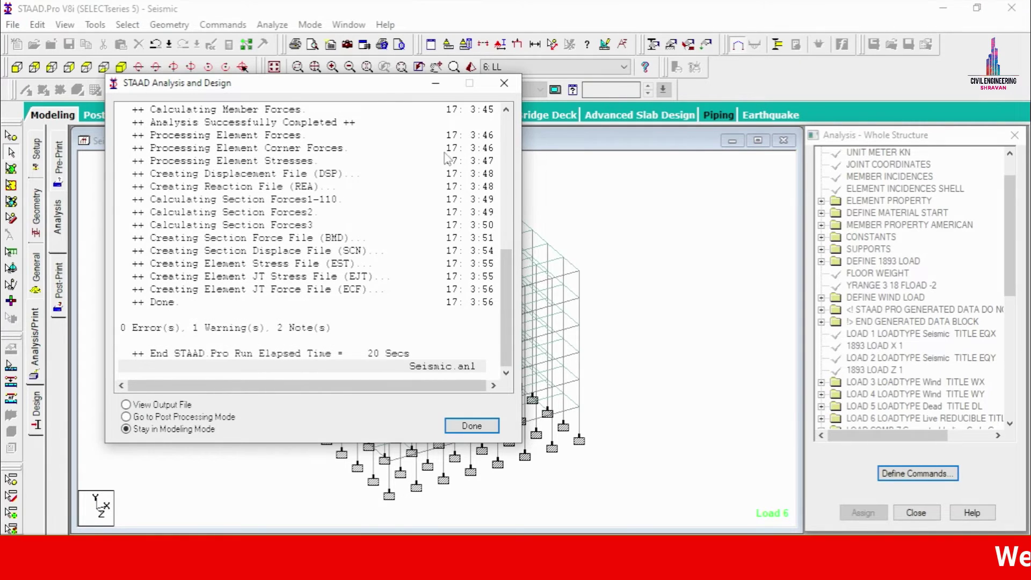
# Go to post processing mode with all load cases selected for the results, and maximize the whole structure view
pyautogui.click(177, 417)
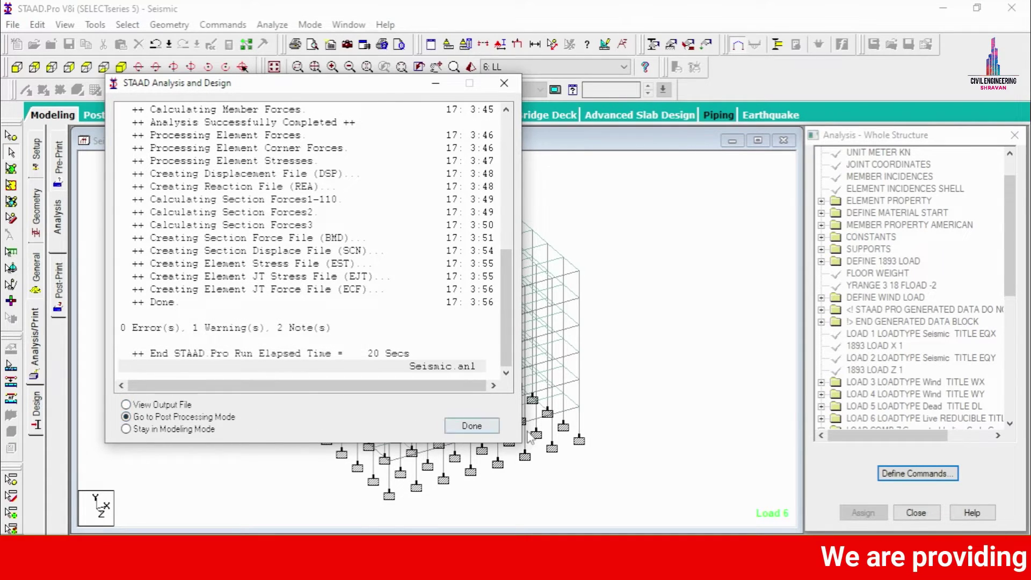
pyautogui.click(471, 425)
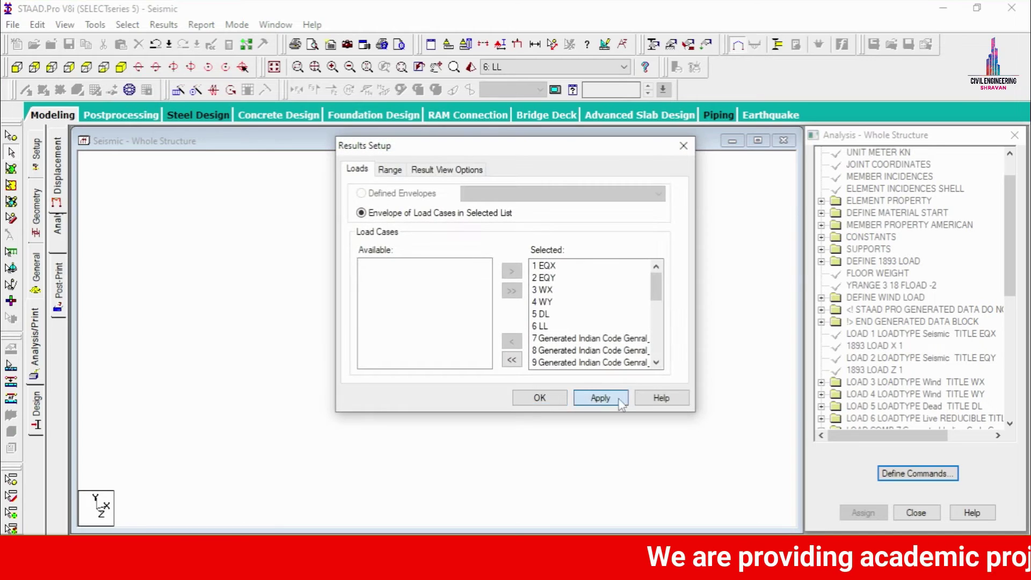
pyautogui.click(539, 397)
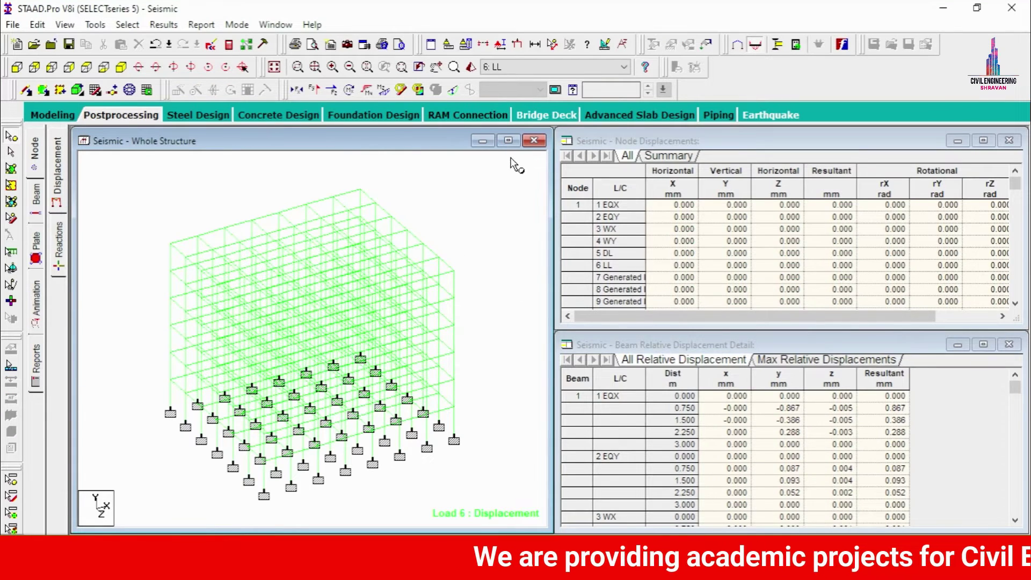
pyautogui.click(507, 140)
# Show the frame's bending moment diagram about Z for load case LL, and turn it off again
pyautogui.click(453, 90)
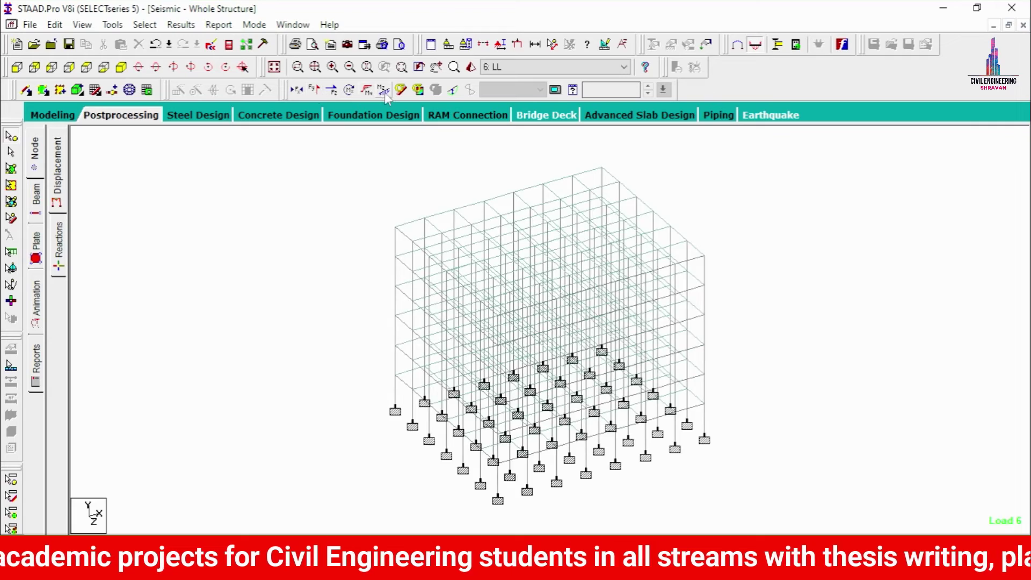
pyautogui.click(383, 90)
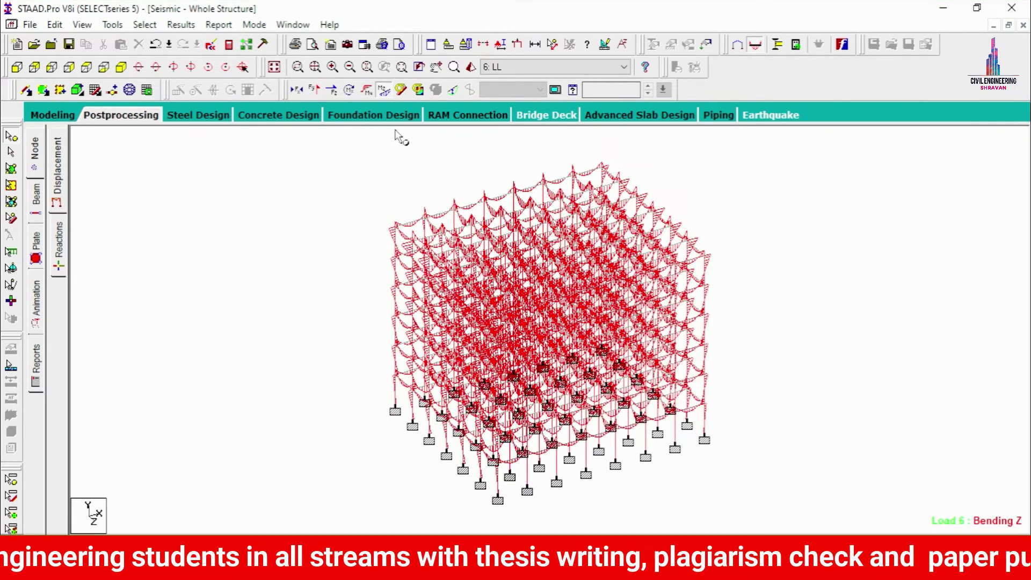
pyautogui.click(382, 94)
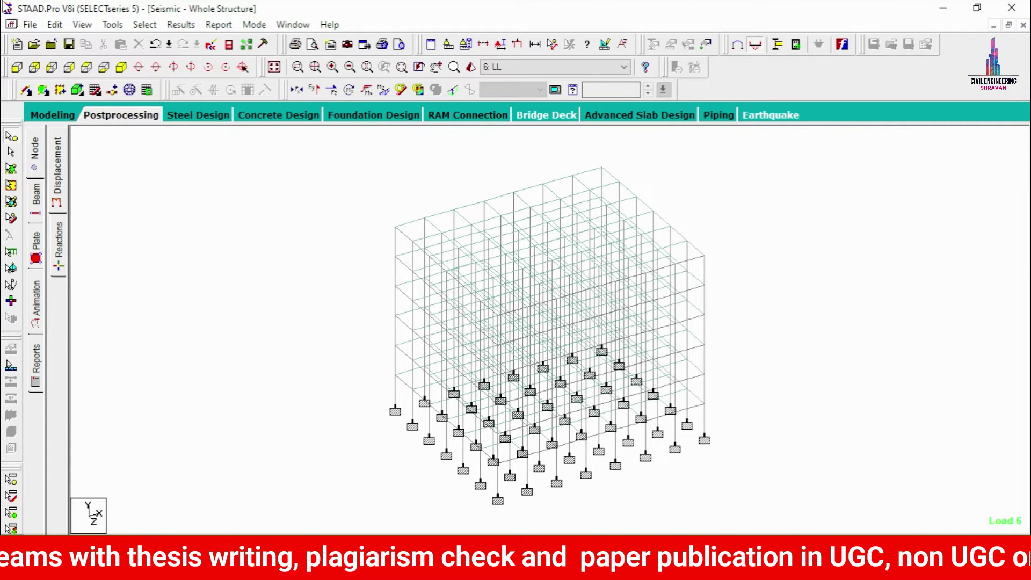
# Return to modeling mode, go to the concrete design settings and set the current design code to IS456
pyautogui.click(45, 115)
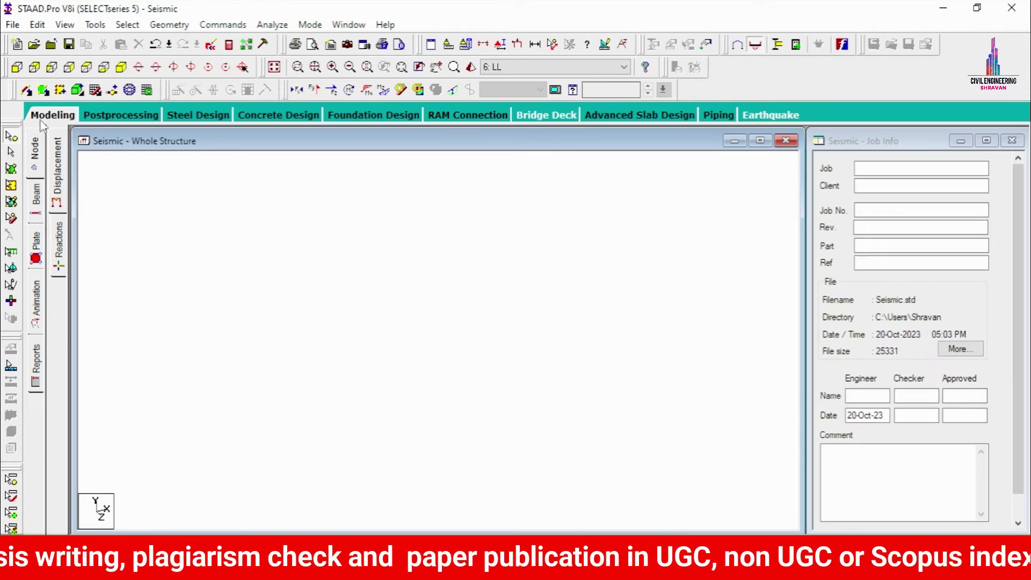
pyautogui.click(36, 407)
pyautogui.click(55, 209)
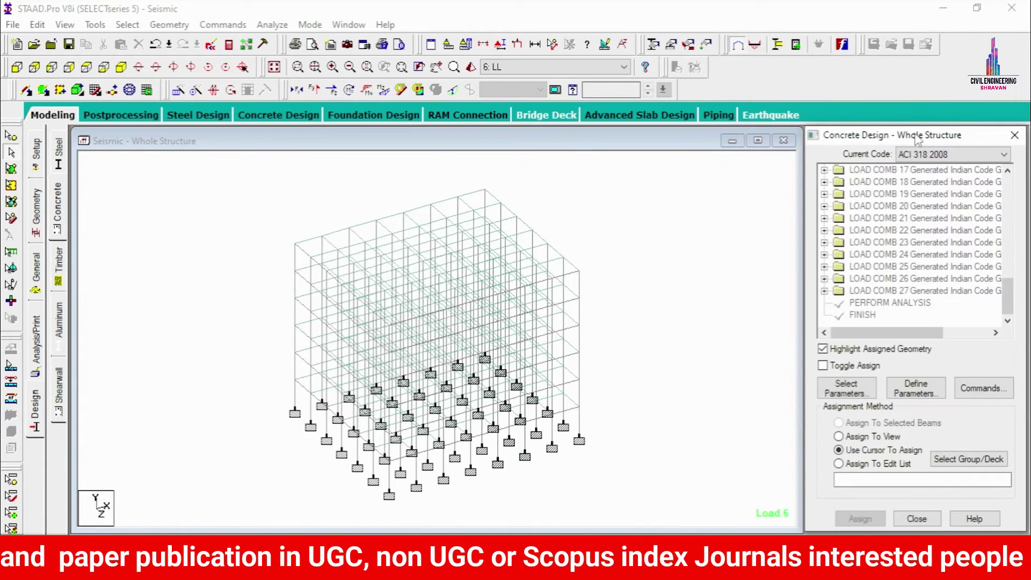
pyautogui.click(920, 156)
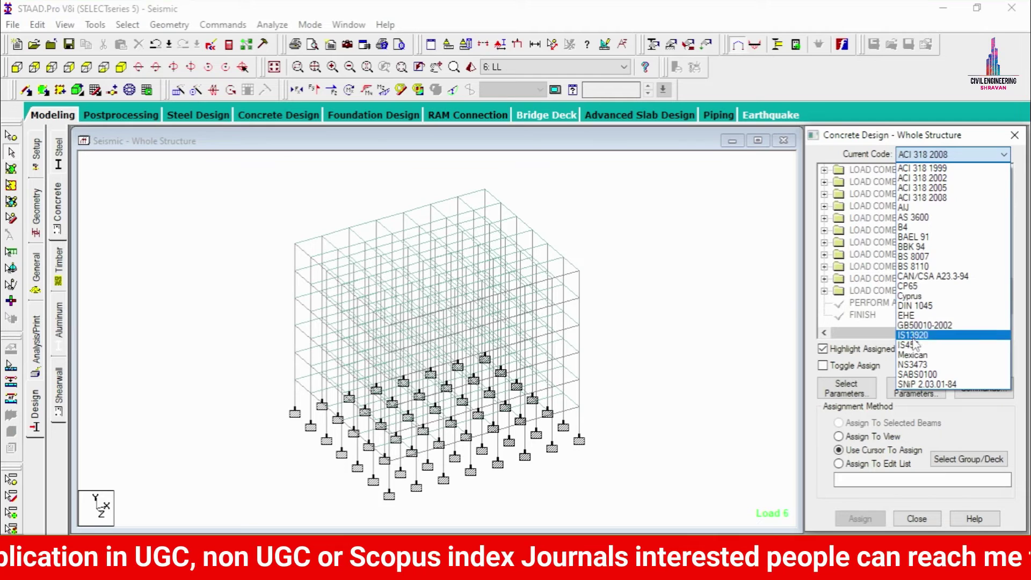
pyautogui.click(913, 344)
# Clear the selected design parameters and keep only Fc, Fymain, Fysec, Maxmain and Maxsec
pyautogui.click(862, 387)
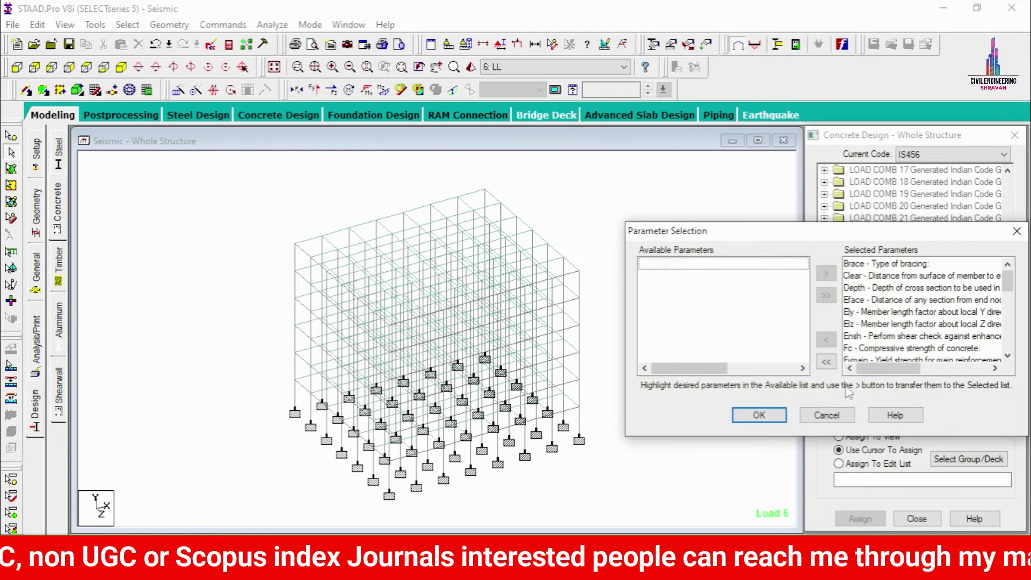
pyautogui.click(826, 363)
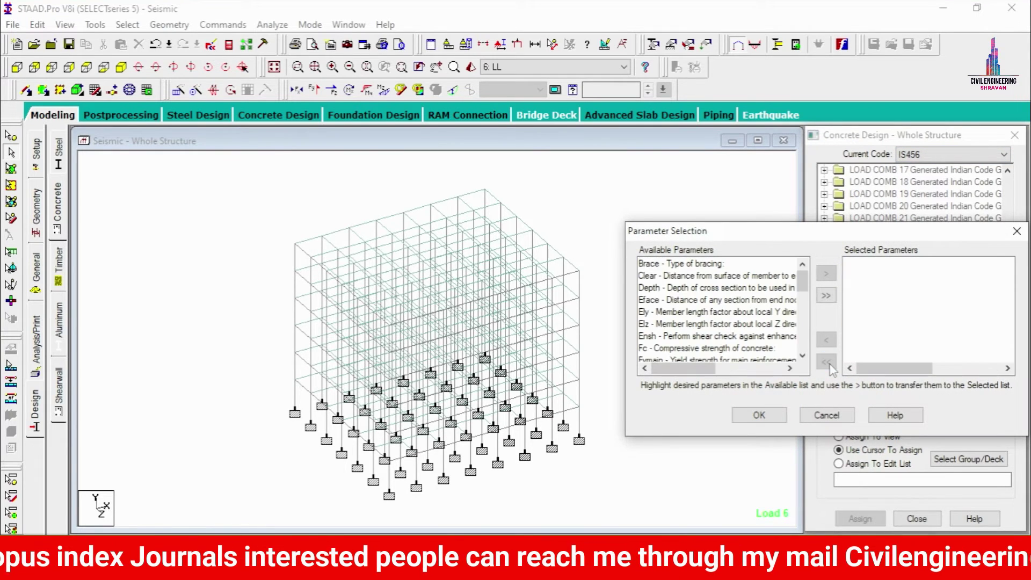
pyautogui.doubleClick(726, 349)
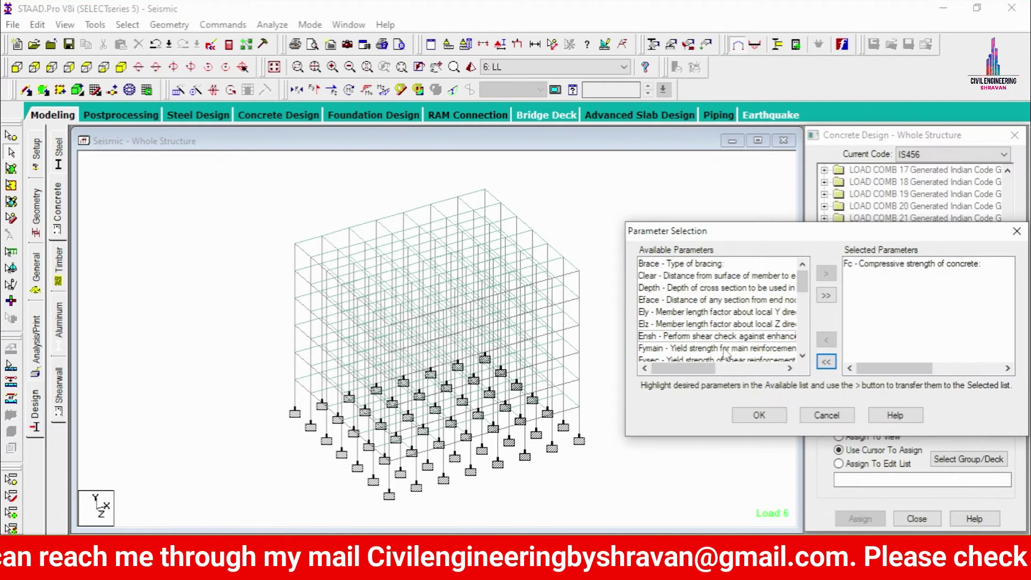
pyautogui.doubleClick(726, 348)
pyautogui.doubleClick(725, 349)
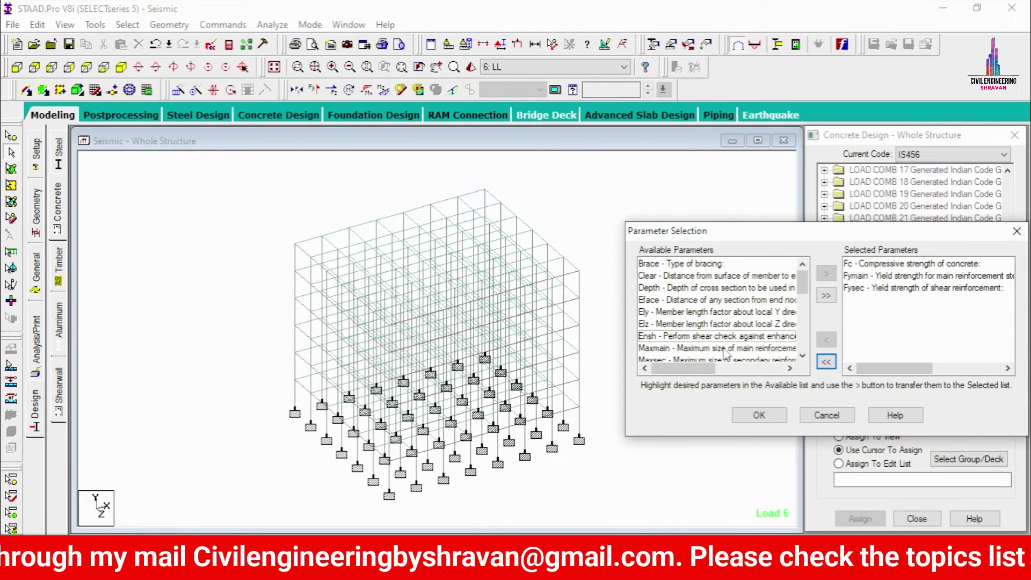
pyautogui.doubleClick(725, 348)
pyautogui.doubleClick(726, 349)
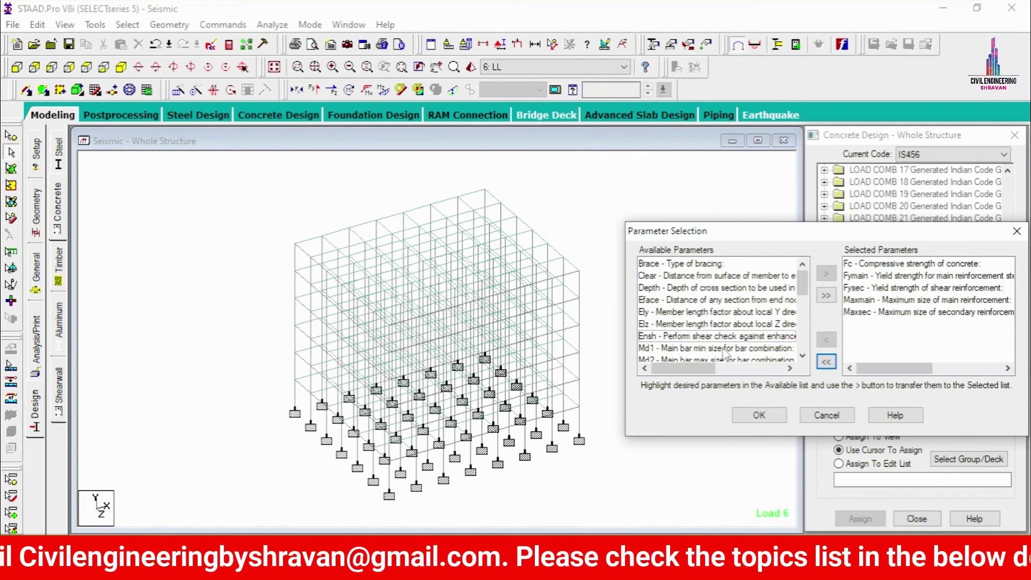
pyautogui.click(758, 415)
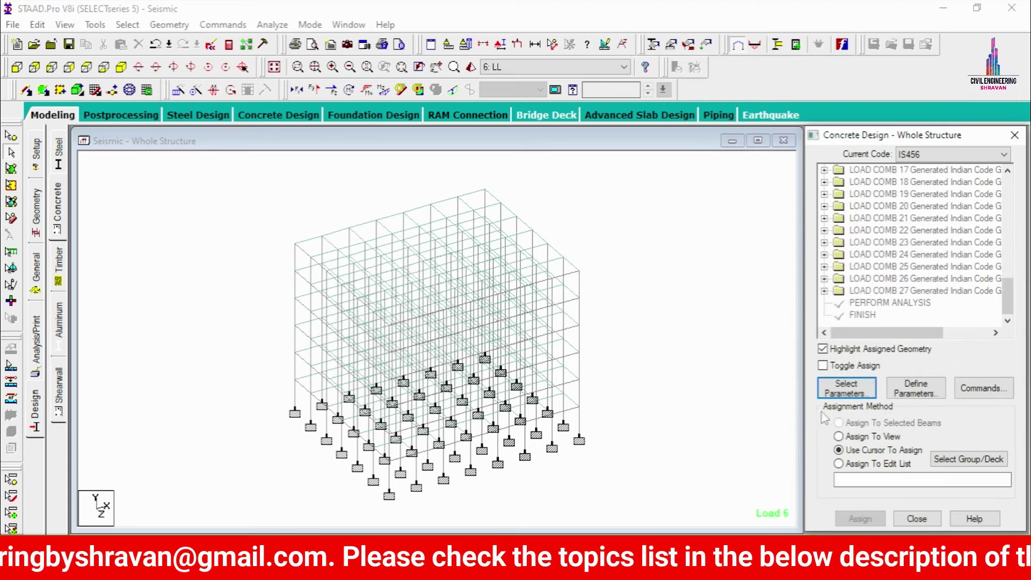
# Add the FC design parameter with a concrete compressive strength of 30000 kN/m2
pyautogui.click(916, 388)
pyautogui.doubleClick(555, 220)
pyautogui.write('30000')
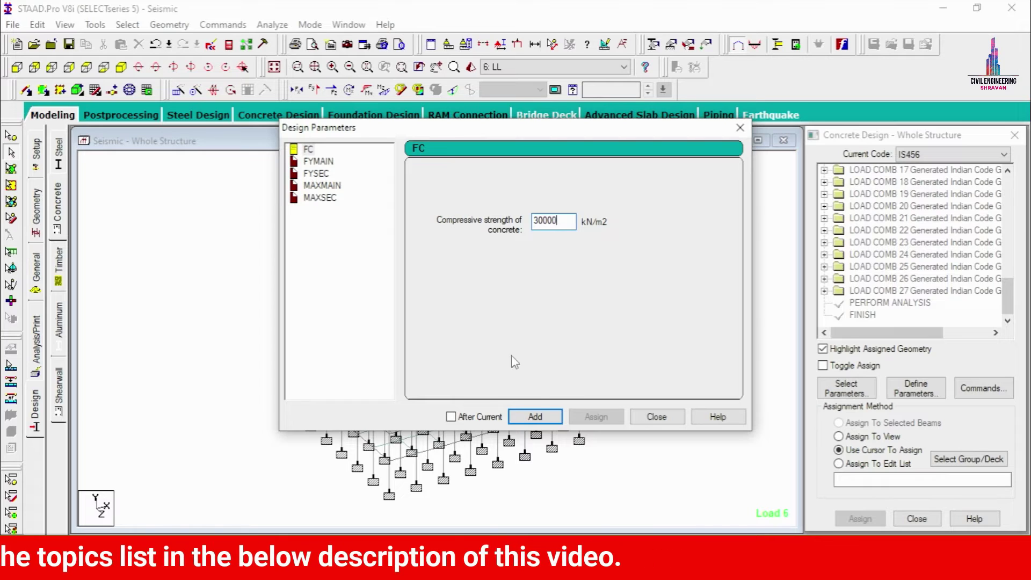
pyautogui.click(534, 416)
# Add the FYMAIN and FYSEC parameters, each with a reinforcement yield strength of 500000 kN/m2
pyautogui.click(318, 161)
pyautogui.doubleClick(553, 220)
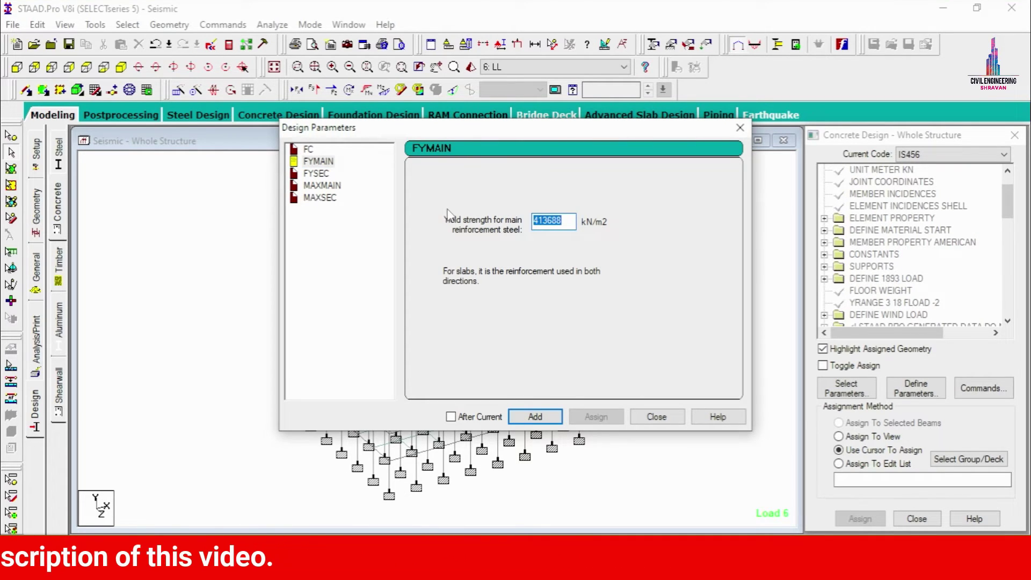
pyautogui.write('500000')
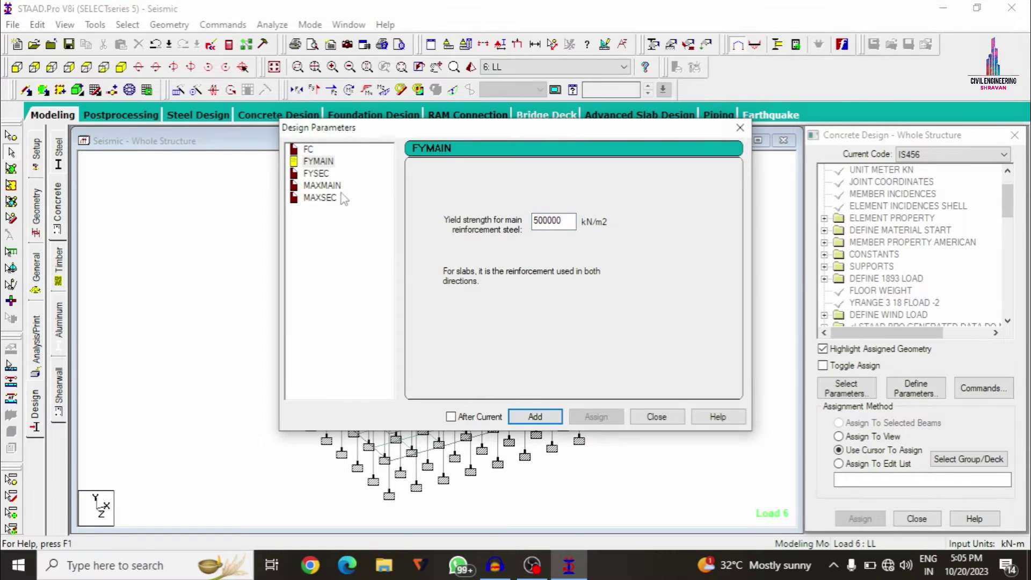
pyautogui.click(319, 174)
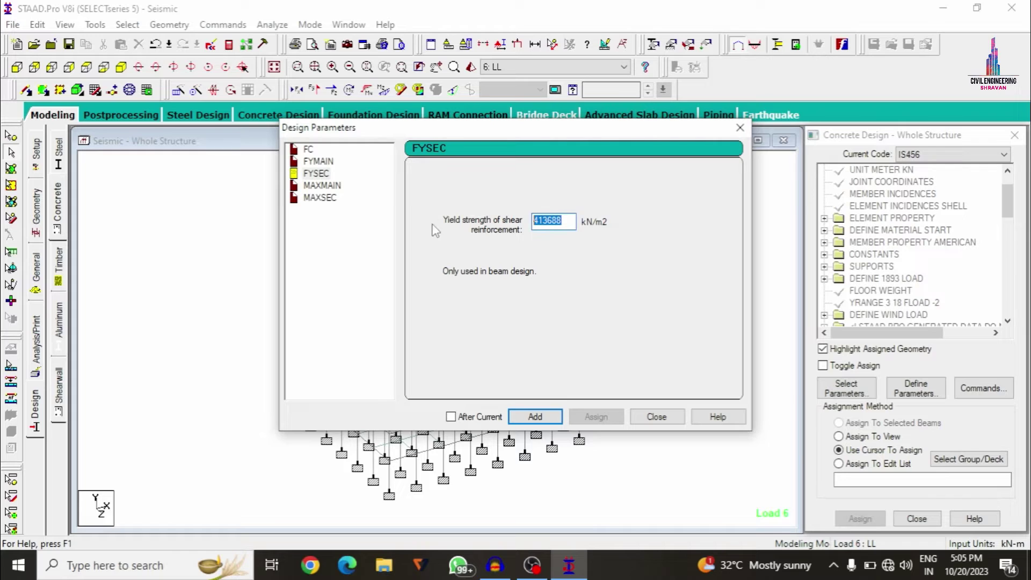
pyautogui.write('500000')
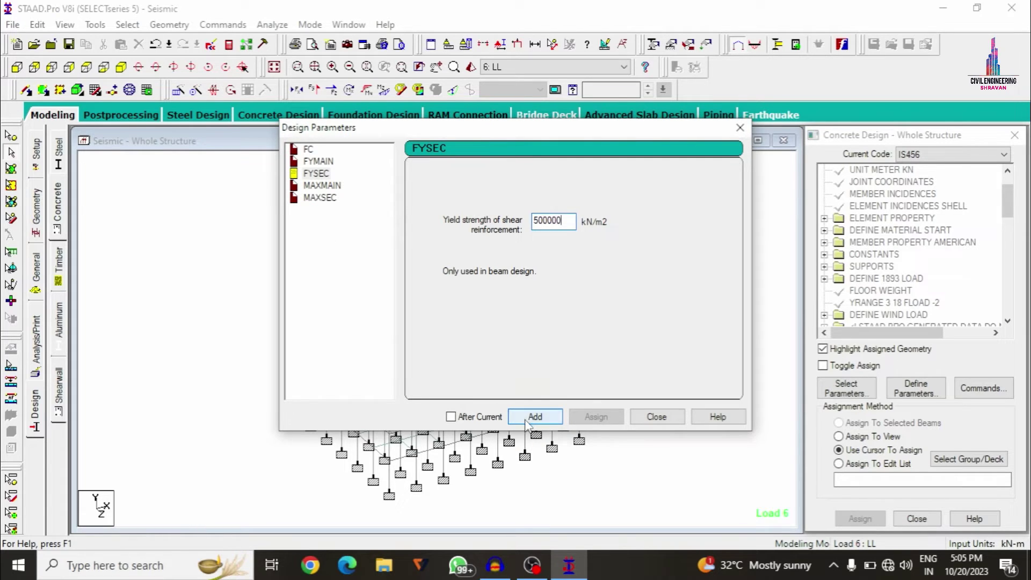
# Add the maximum reinforcement sizes, 20 mm for MAXMAIN and 12 mm for MAXSEC, and finish defining the parameters
pyautogui.click(321, 187)
pyautogui.click(438, 251)
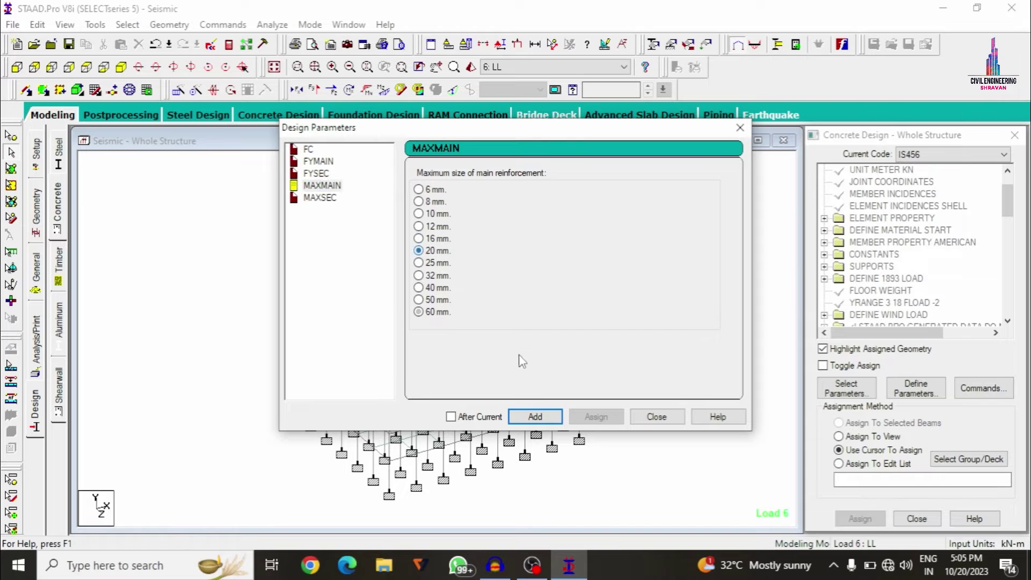
pyautogui.click(534, 416)
pyautogui.click(321, 198)
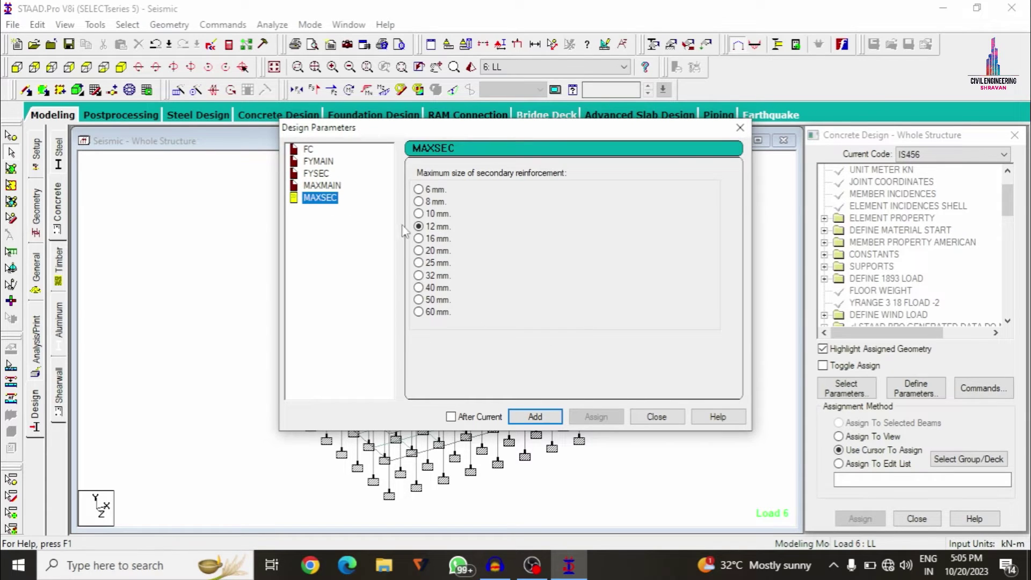
pyautogui.click(534, 416)
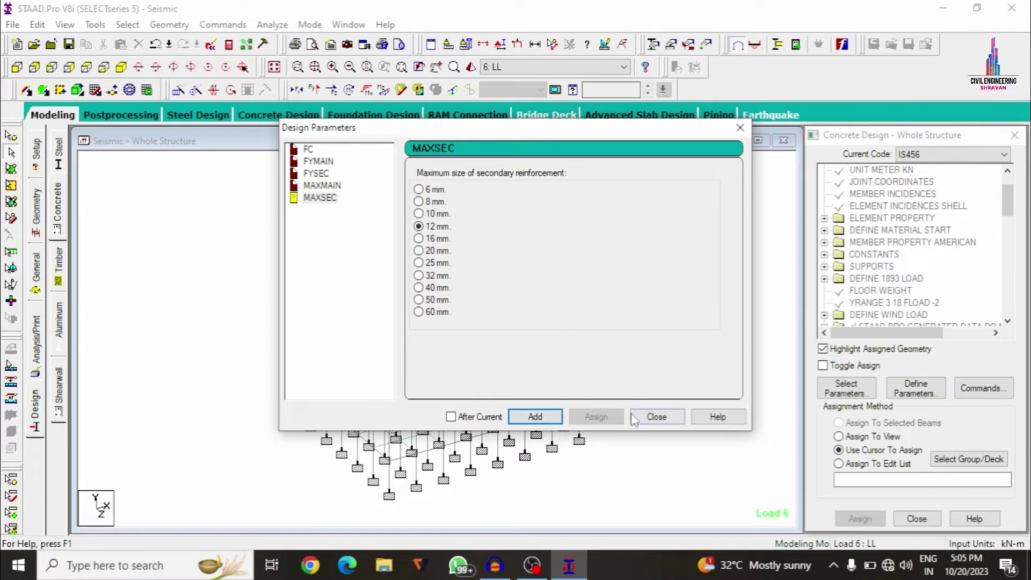
pyautogui.click(655, 416)
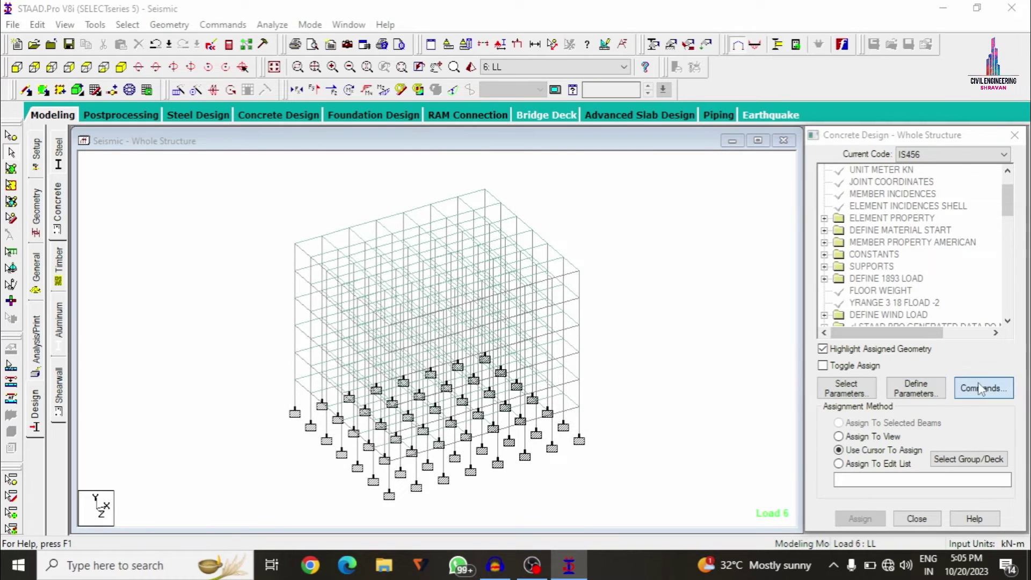
# Add the Design Beam, Design Column, Design Slab/Element and Take Off commands to the concrete design
pyautogui.click(980, 388)
pyautogui.click(647, 224)
pyautogui.click(810, 454)
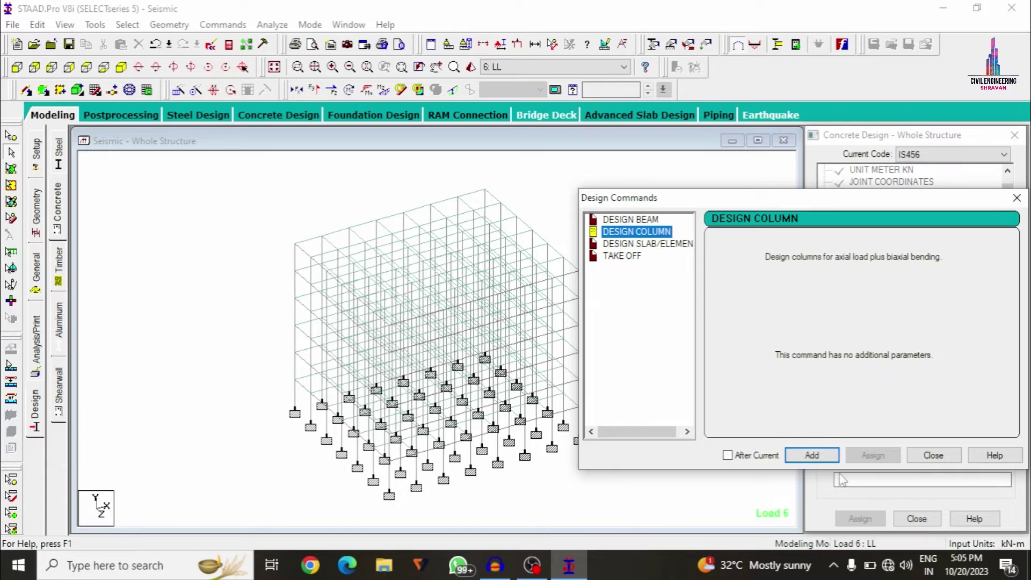
pyautogui.click(811, 454)
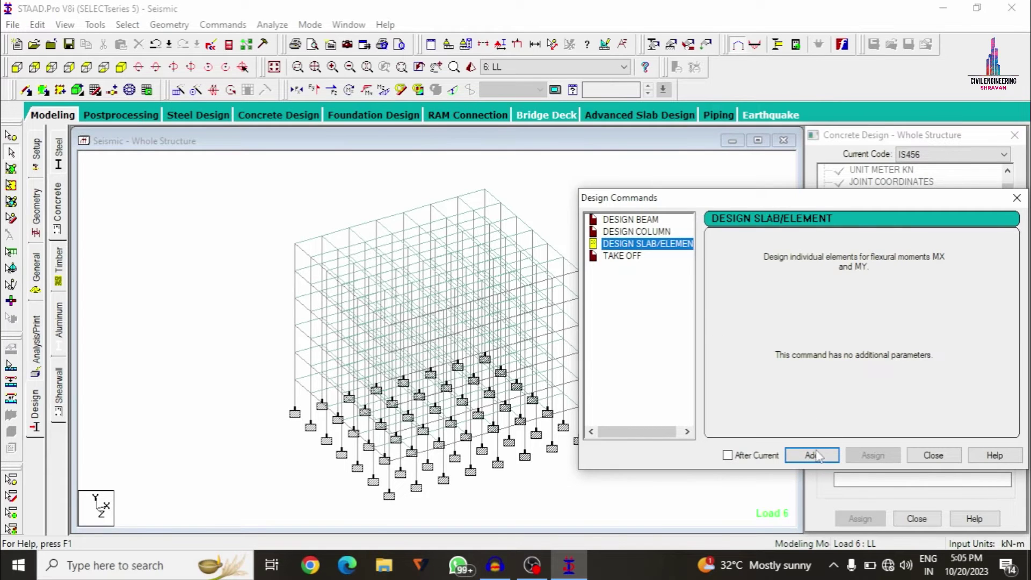
pyautogui.click(815, 455)
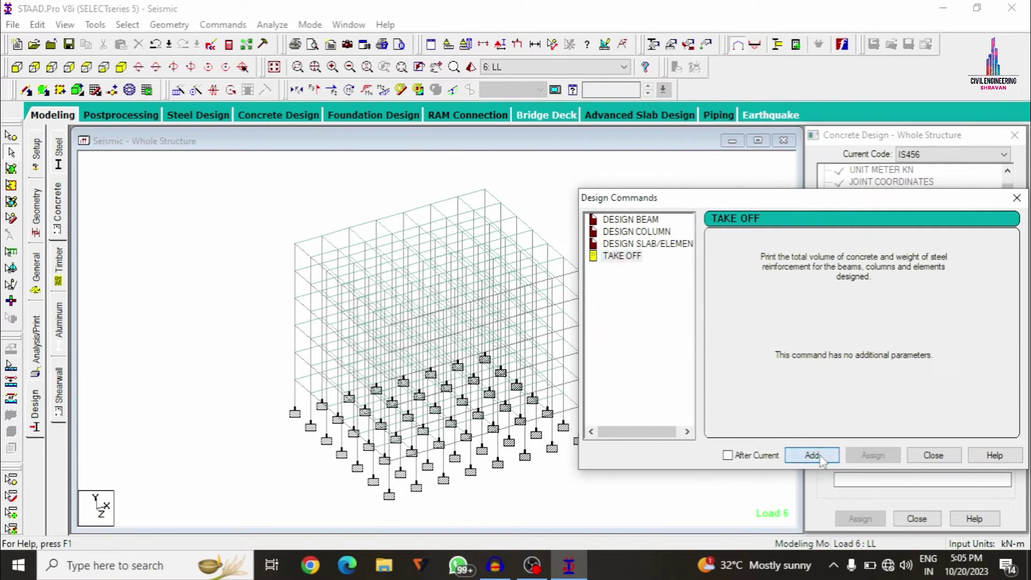
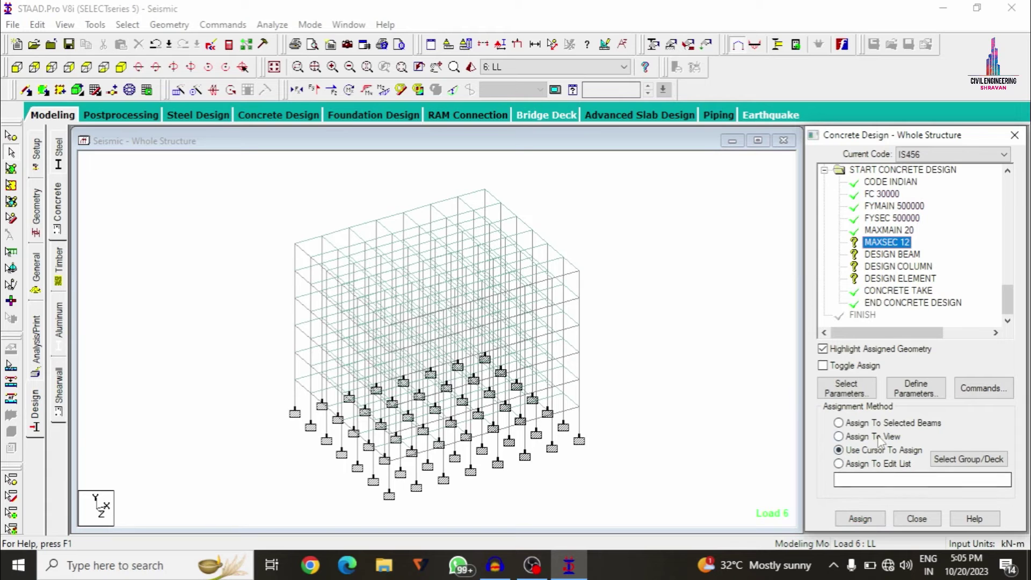
# Assign the MAXSEC 12 parameter to all members in the view
pyautogui.click(860, 518)
pyautogui.click(908, 371)
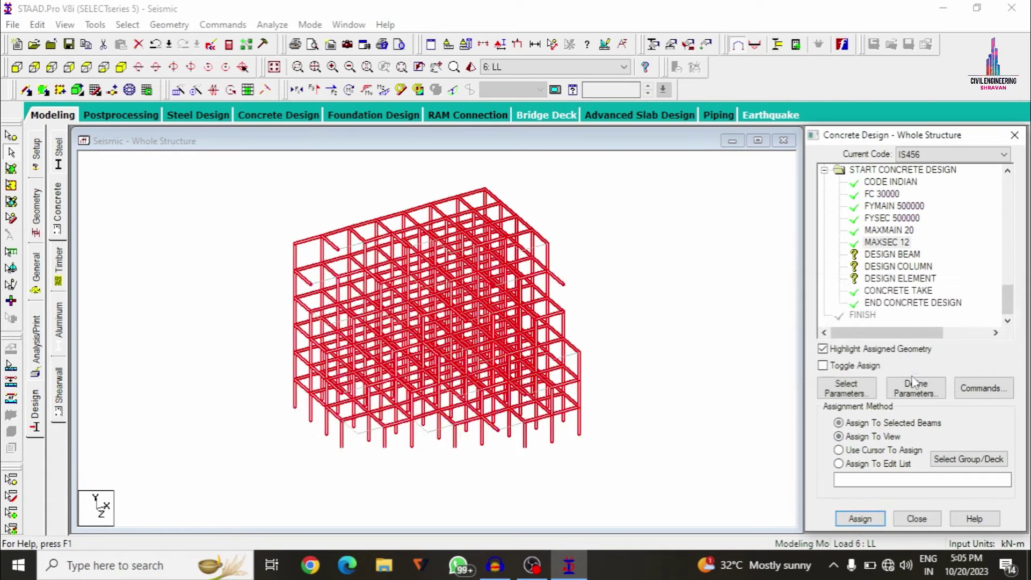
# Assign the DESIGN BEAM command to all beams parallel to X and Z
pyautogui.click(880, 254)
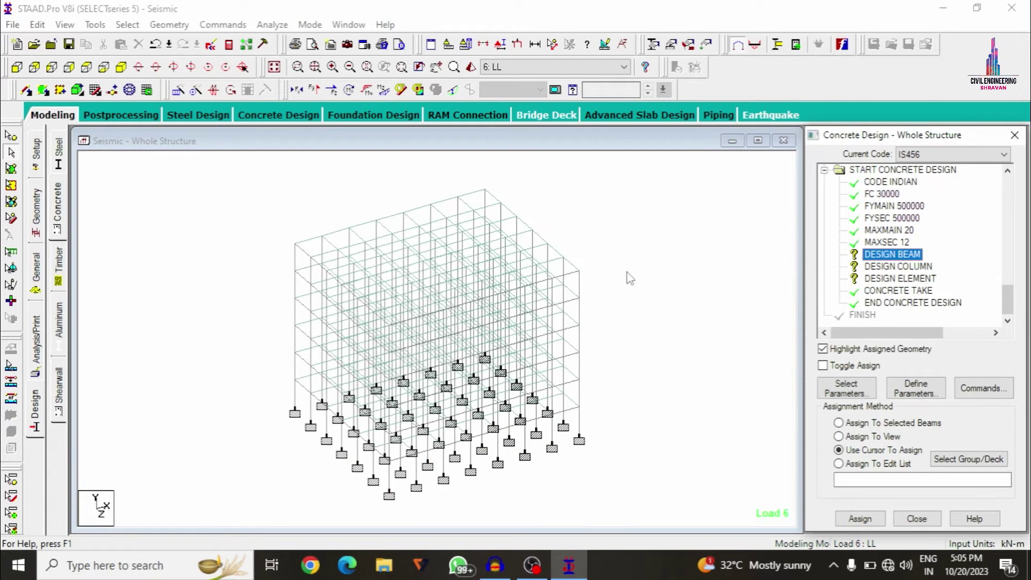
pyautogui.click(127, 25)
pyautogui.moveTo(240, 299)
pyautogui.click(314, 295)
pyautogui.click(127, 25)
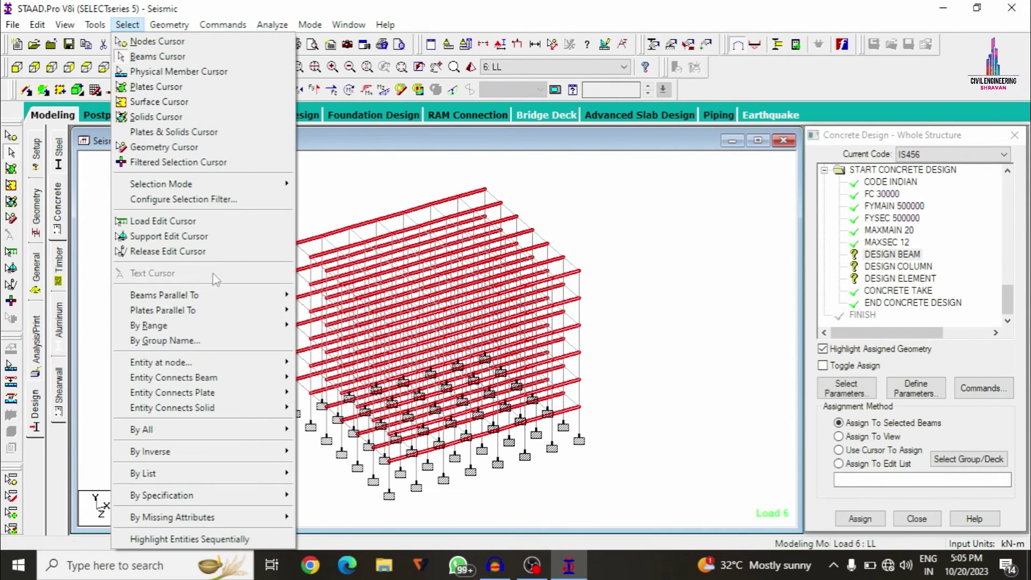
pyautogui.click(313, 324)
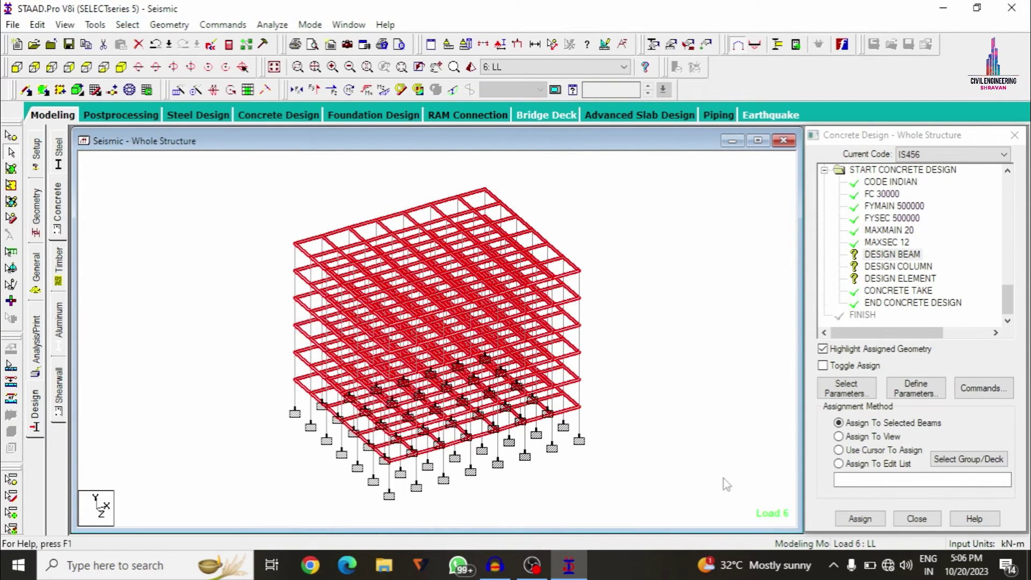
pyautogui.click(859, 520)
pyautogui.click(920, 370)
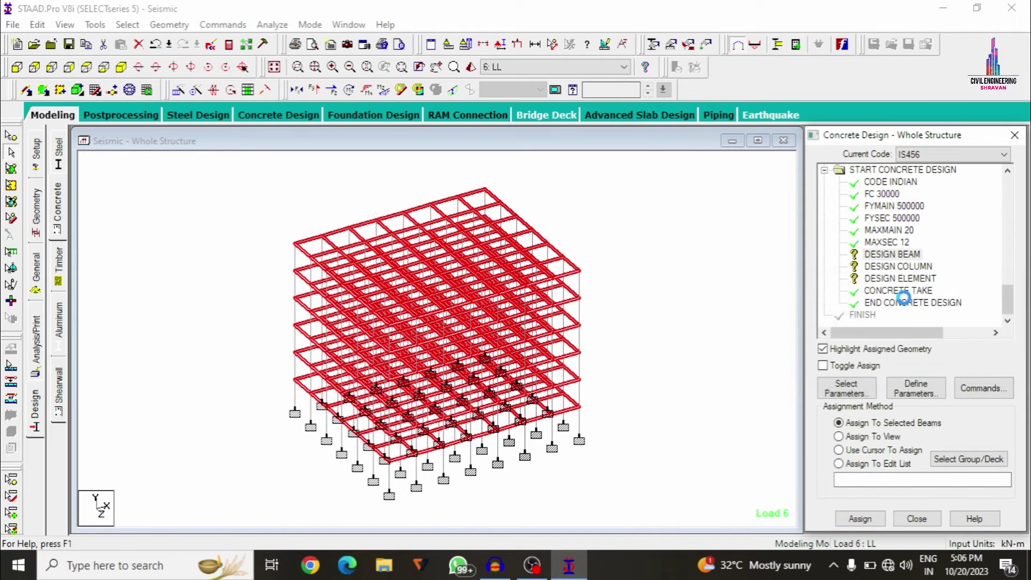
pyautogui.click(859, 518)
# Assign the DESIGN COLUMN command to all members parallel to Y
pyautogui.click(898, 266)
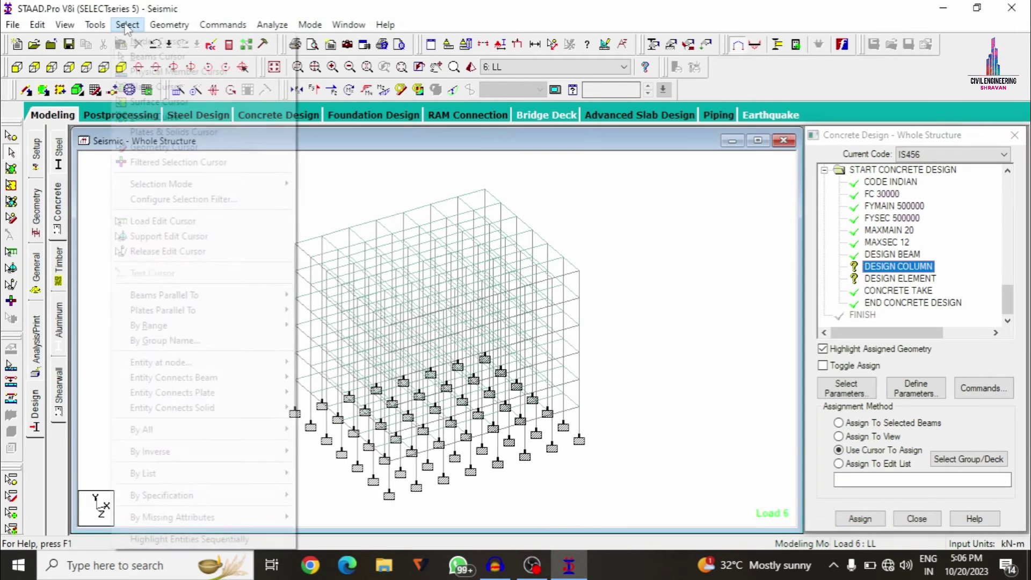
pyautogui.click(127, 24)
pyautogui.moveTo(194, 295)
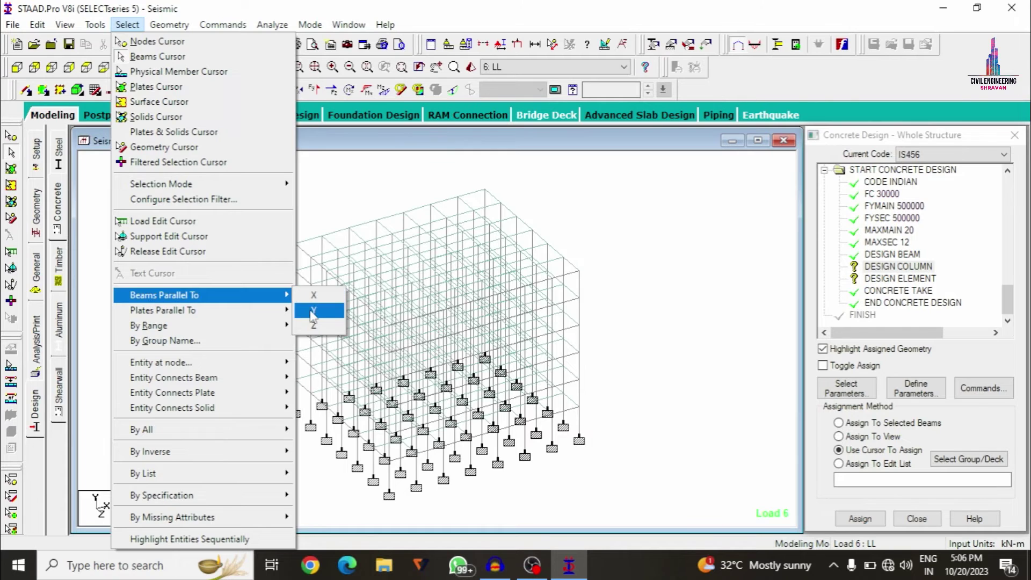
pyautogui.click(311, 309)
pyautogui.click(859, 519)
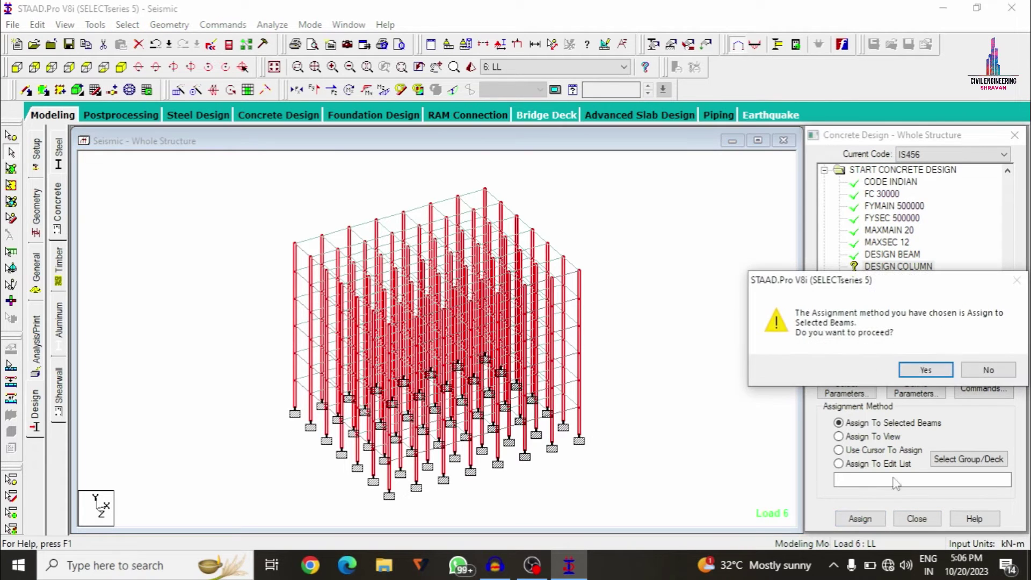
pyautogui.click(932, 370)
# Select all the floor plates of the structure and assign the DESIGN ELEMENT command to them
pyautogui.click(874, 279)
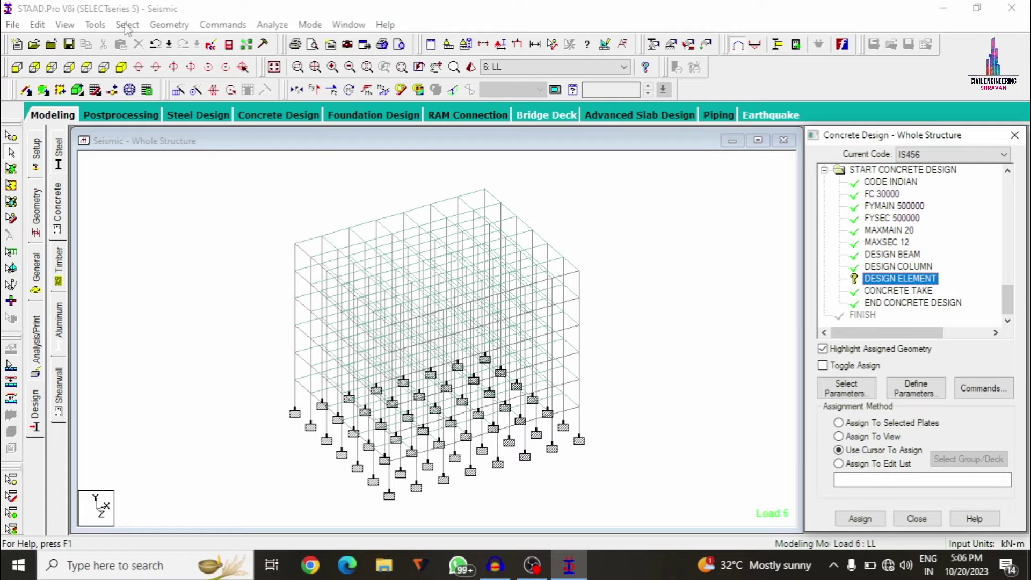
pyautogui.click(11, 168)
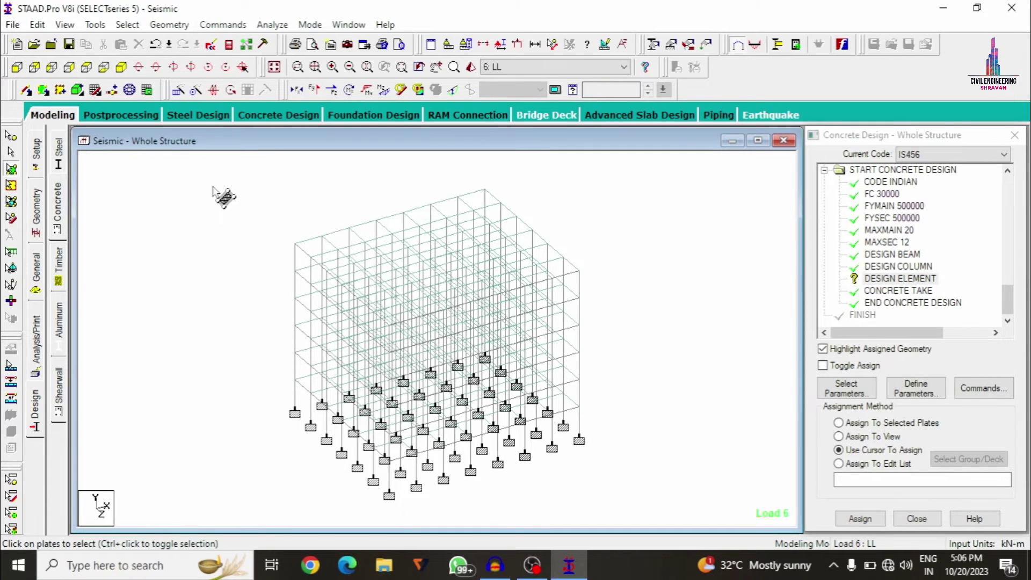
pyautogui.moveTo(488, 403); pyautogui.dragTo(656, 518)
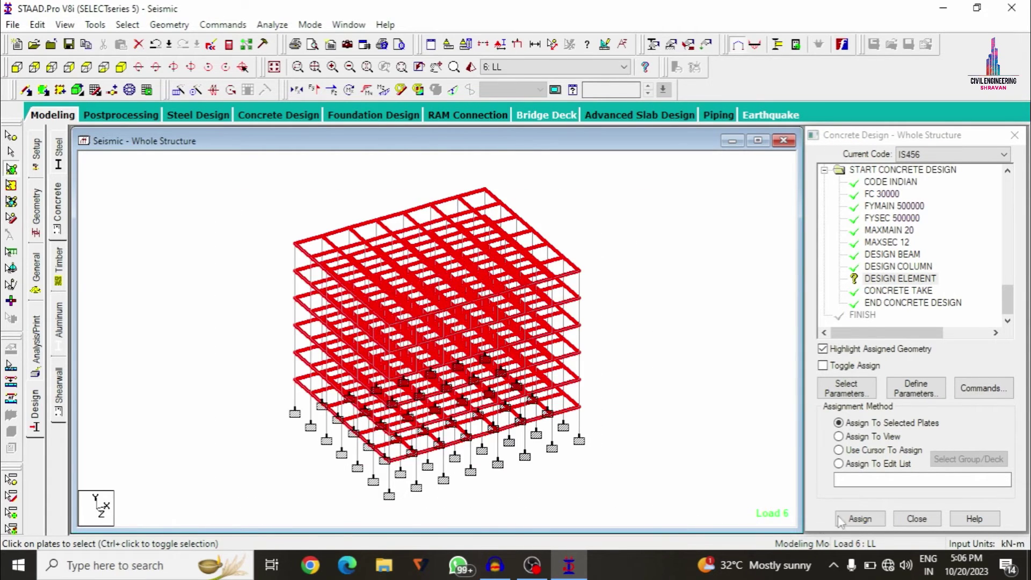
pyautogui.click(859, 518)
pyautogui.click(919, 369)
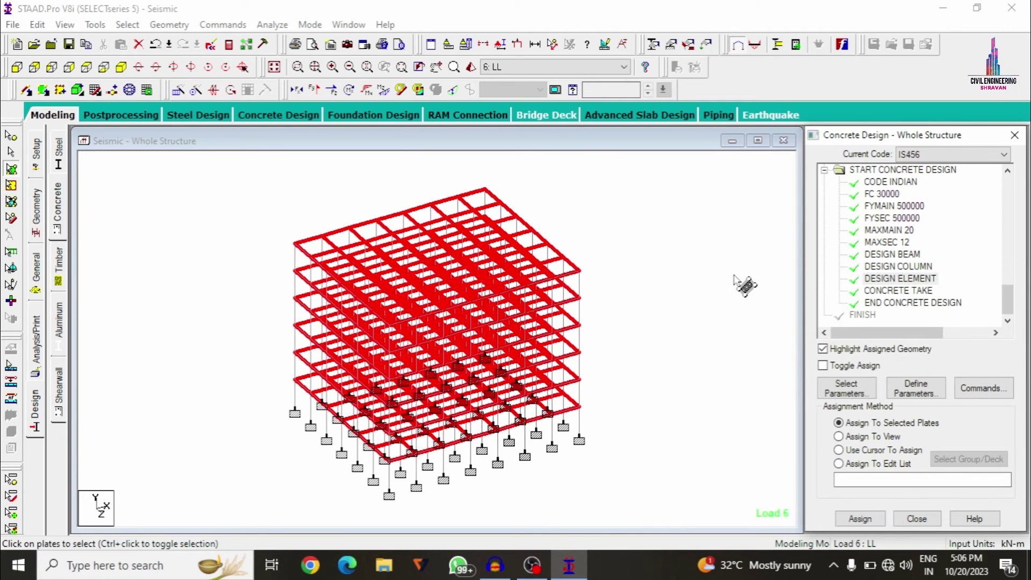
# Add a Perform Analysis command with the No Print option to the model
pyautogui.click(35, 346)
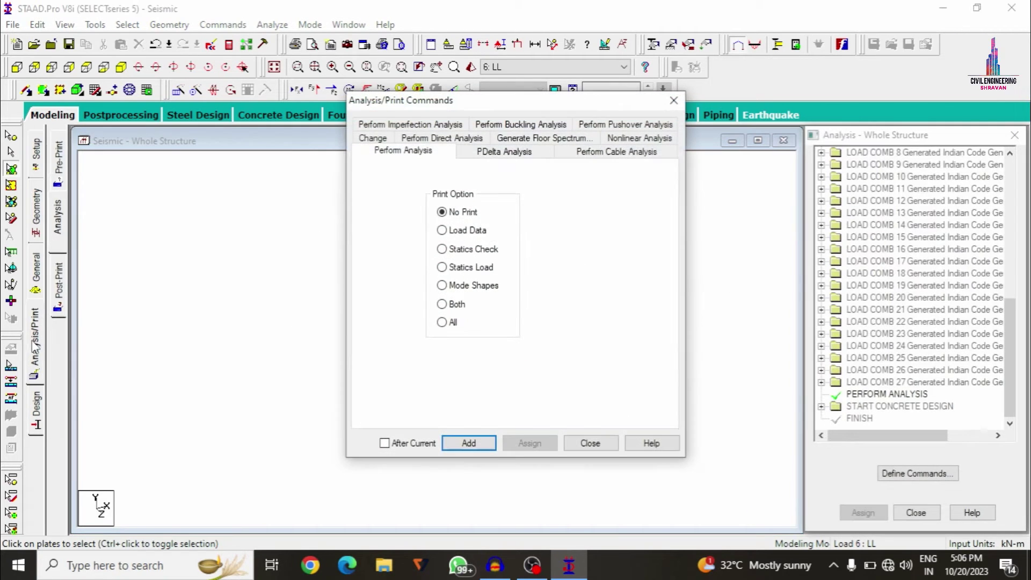
pyautogui.click(486, 444)
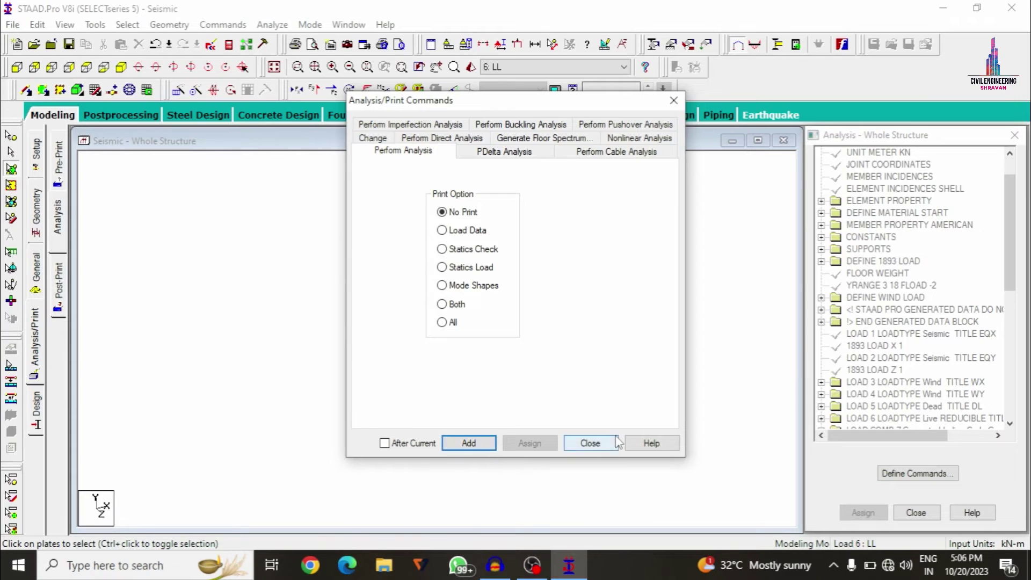
pyautogui.click(590, 442)
# Run the analysis and concrete design, saving the modified structure, and continue into Post Processing mode
pyautogui.click(272, 24)
pyautogui.click(290, 41)
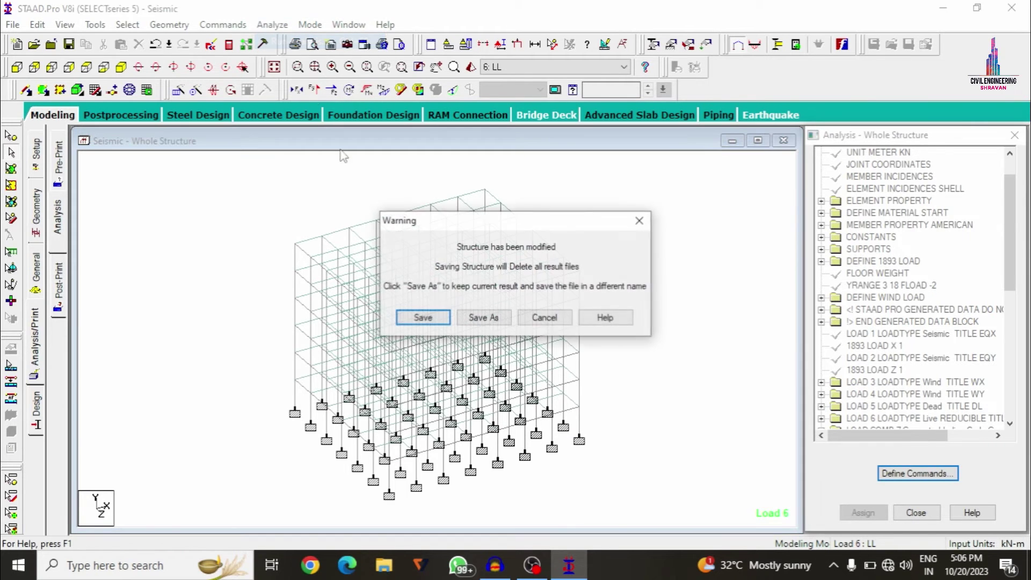
pyautogui.click(423, 316)
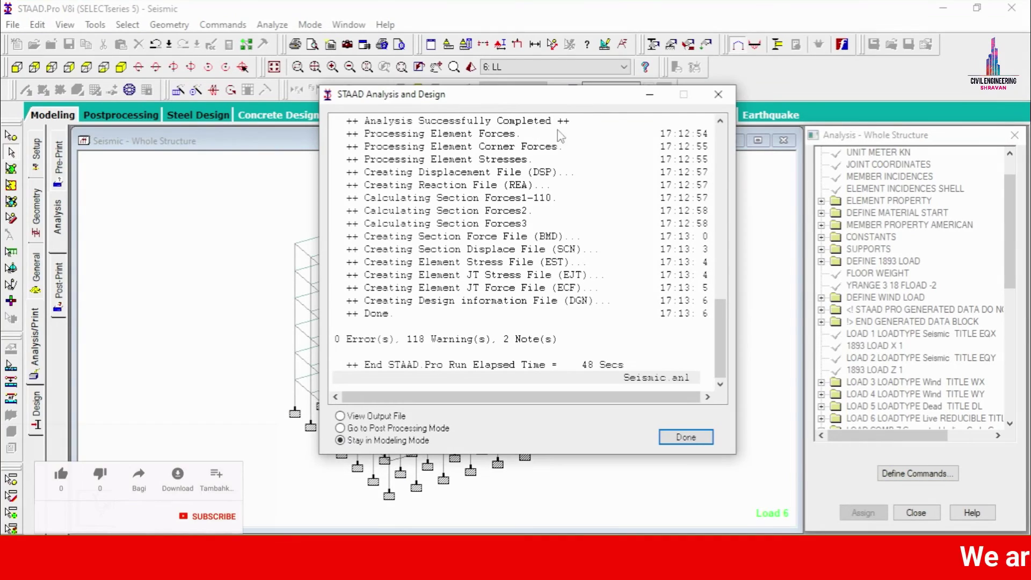
pyautogui.click(424, 429)
pyautogui.click(685, 437)
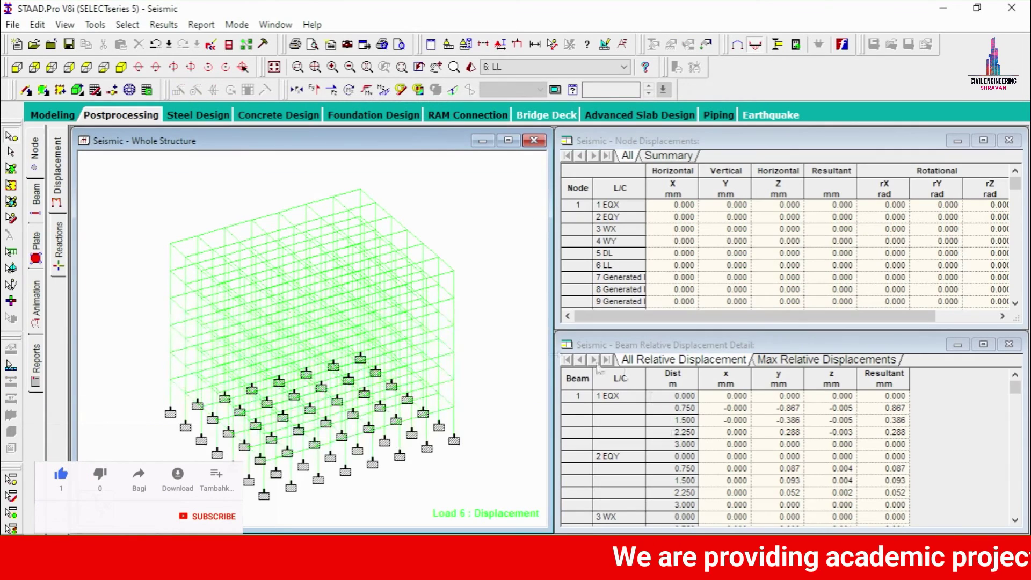
# Hide the displacement diagram and examine the IS-456 concrete design of roof edge beam 38
pyautogui.click(453, 89)
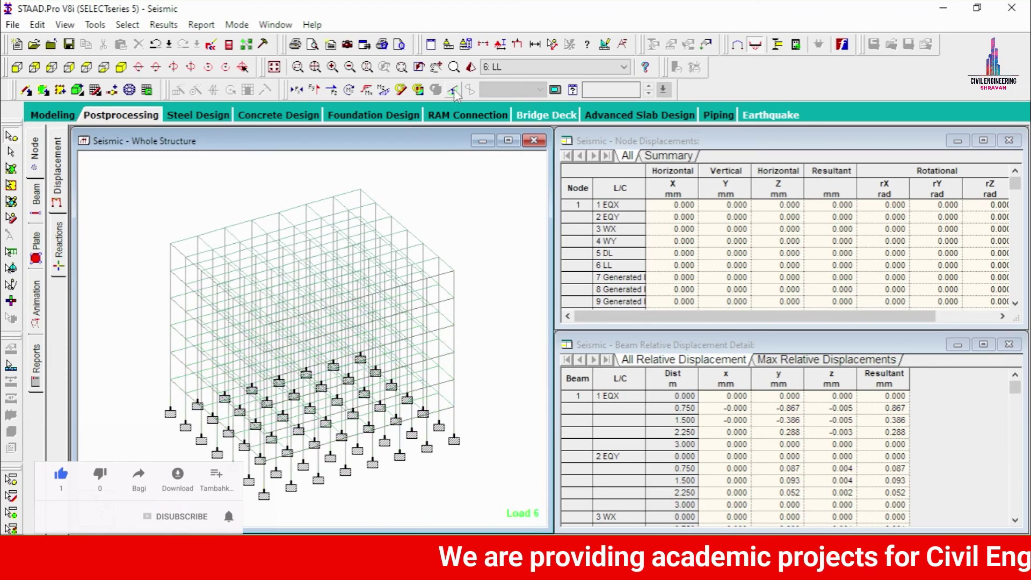
pyautogui.doubleClick(238, 222)
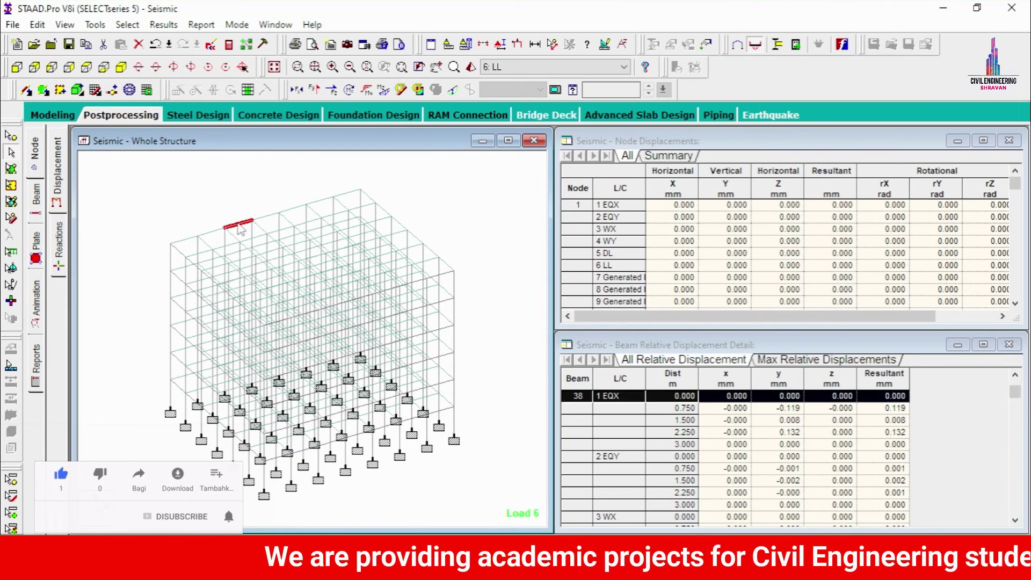
pyautogui.click(597, 131)
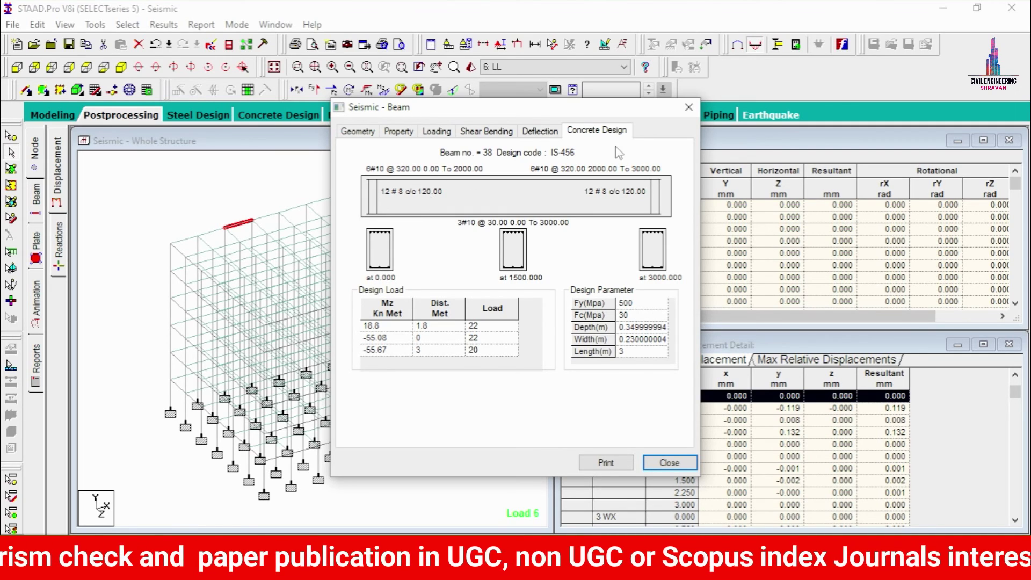
pyautogui.click(688, 109)
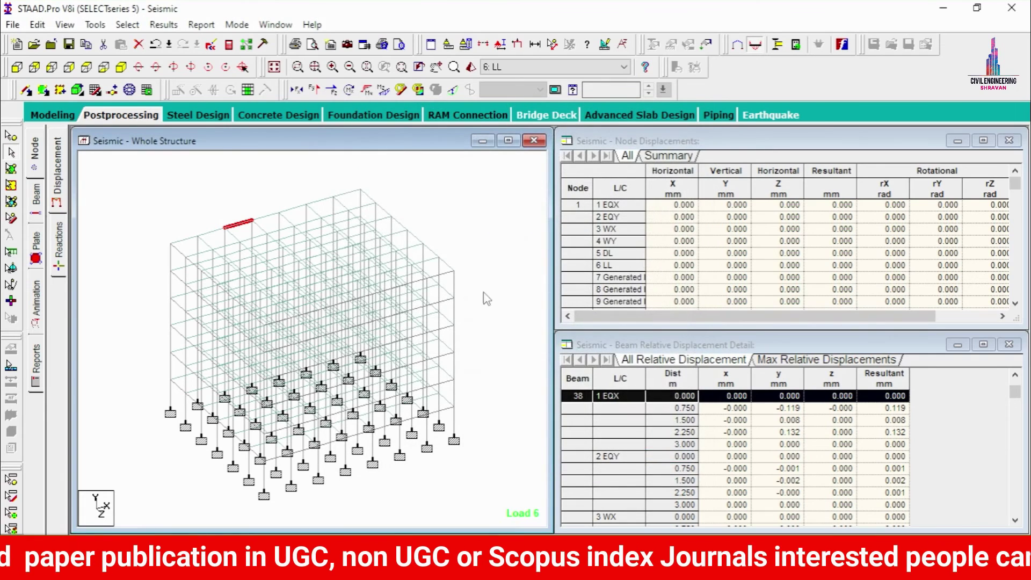
# Examine the IS-456 concrete design of corner column 622, including its section, design load and design parameters
pyautogui.doubleClick(454, 327)
pyautogui.click(597, 130)
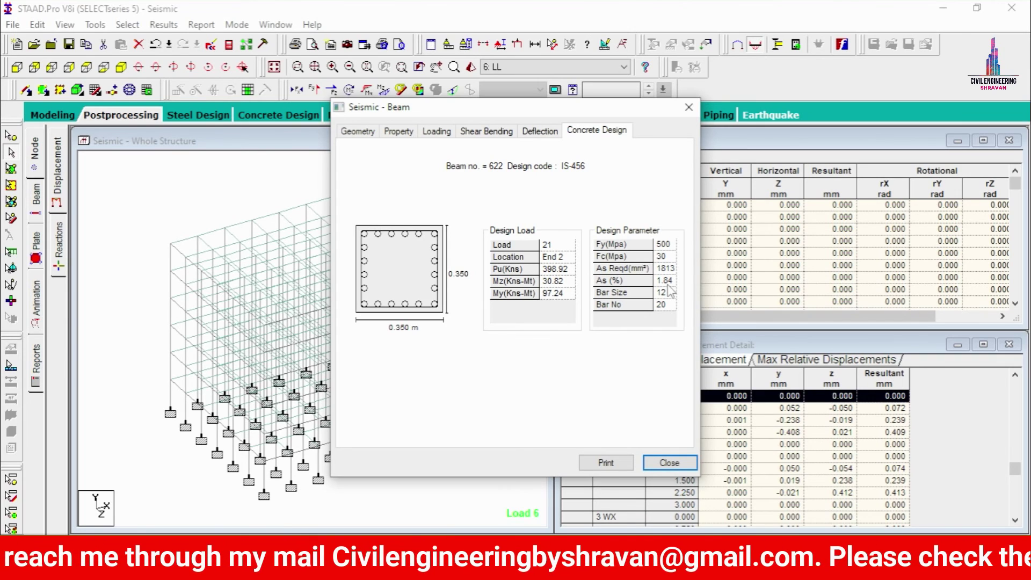
pyautogui.click(688, 107)
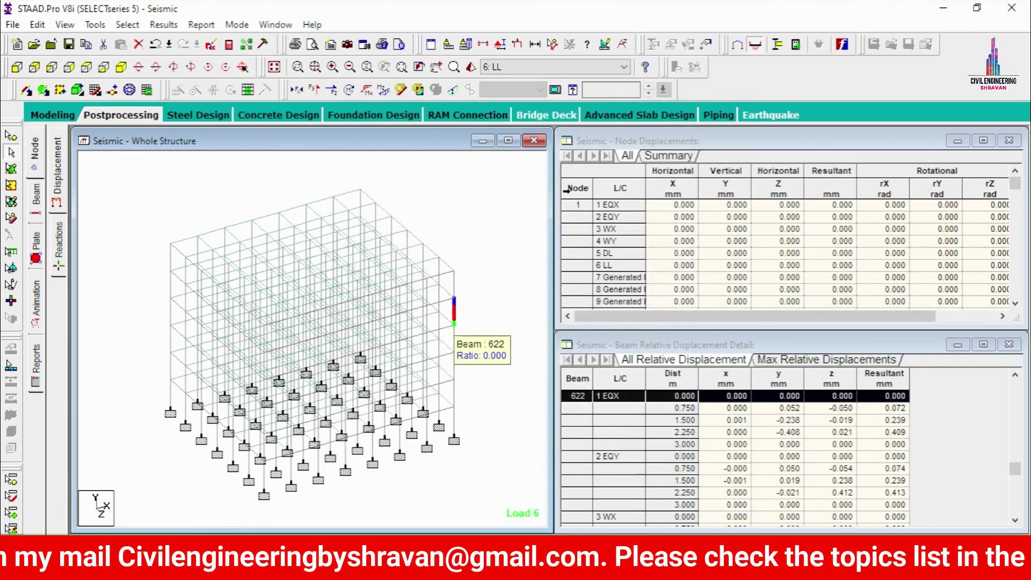
# Open the analysis output file and read through the beam reinforcement and shear results in its concrete design section
pyautogui.click(230, 45)
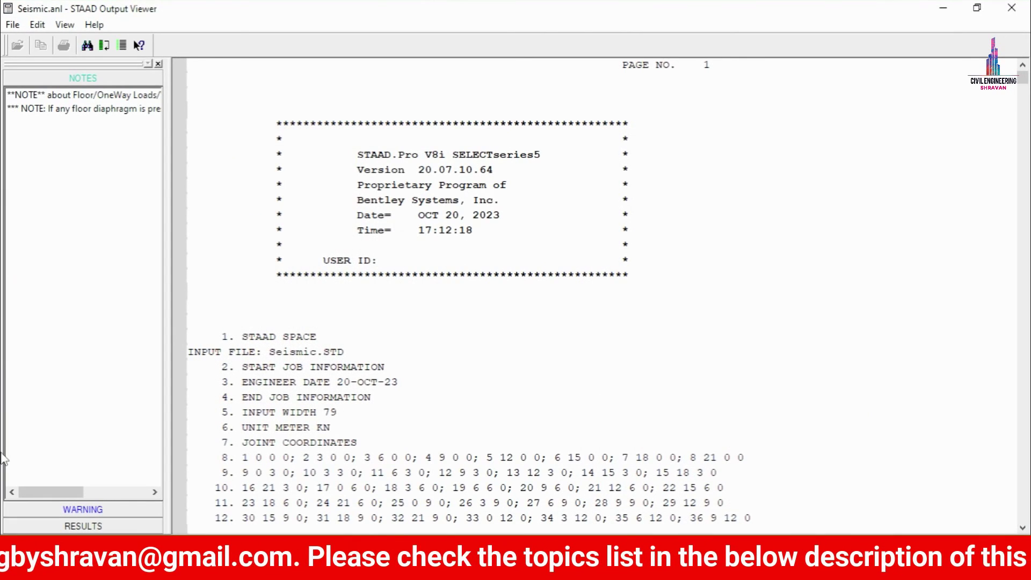
pyautogui.click(98, 526)
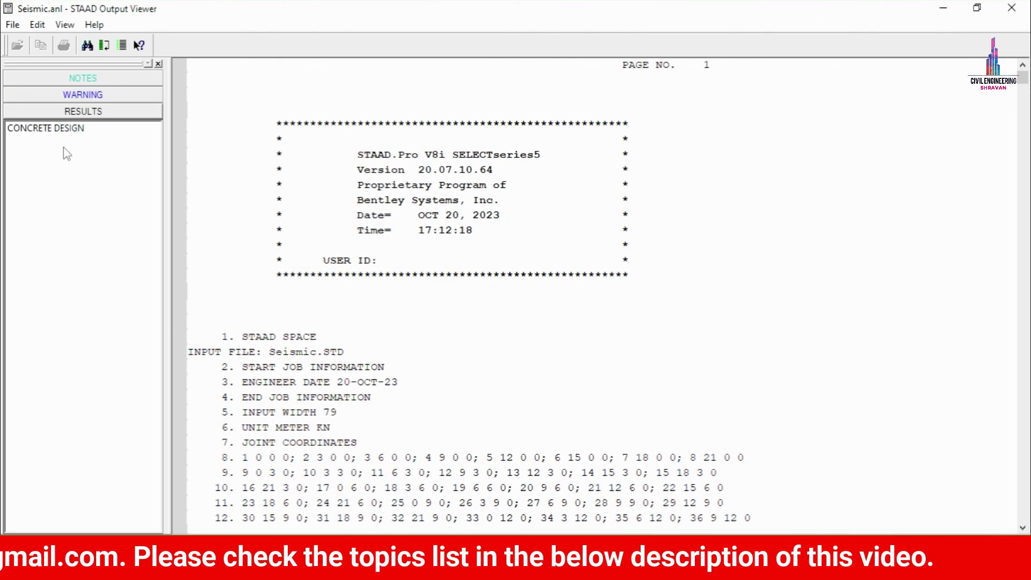
pyautogui.click(66, 140)
pyautogui.scroll(-11, 883, 329)
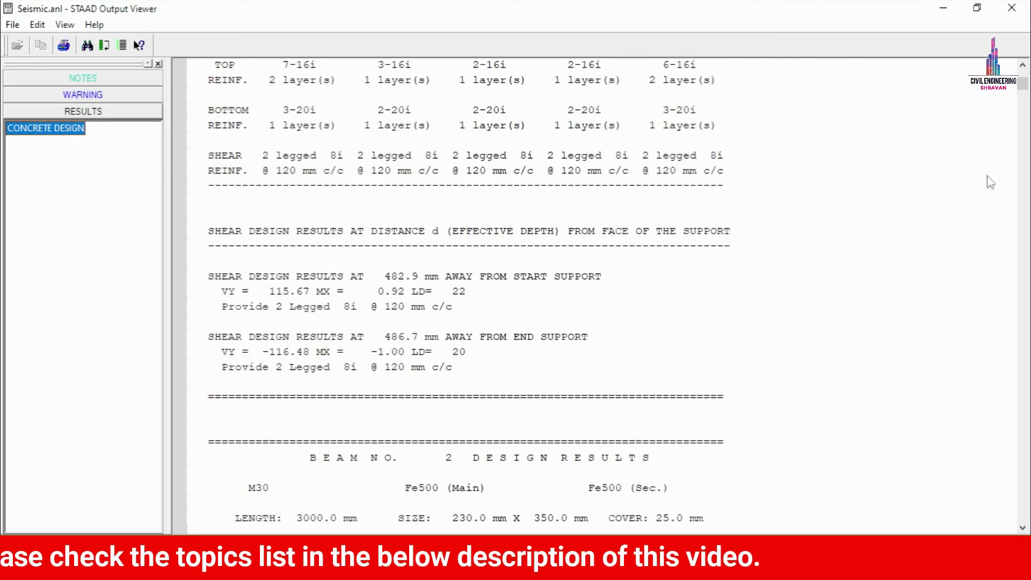
pyautogui.moveTo(1025, 94); pyautogui.dragTo(1027, 322)
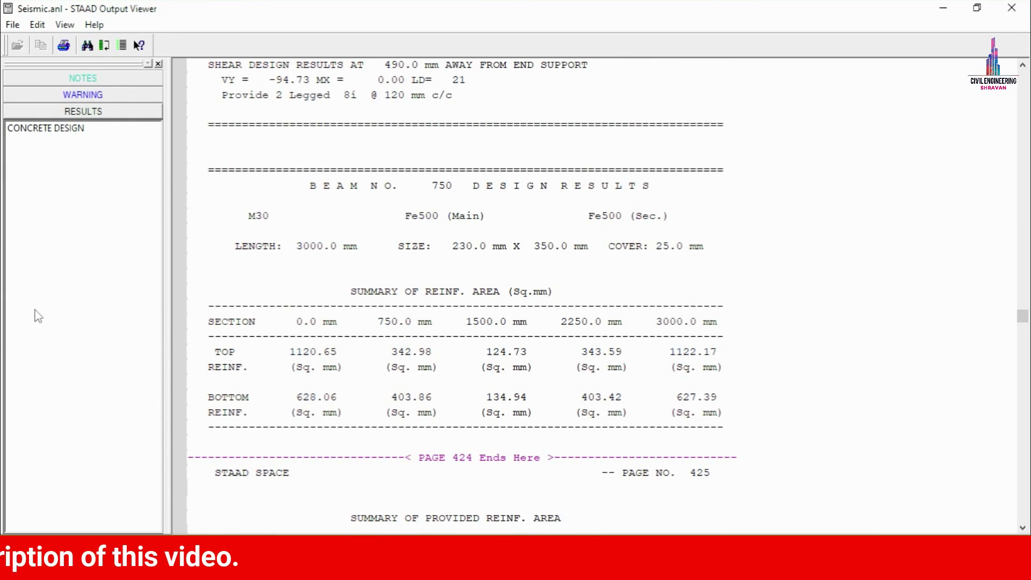